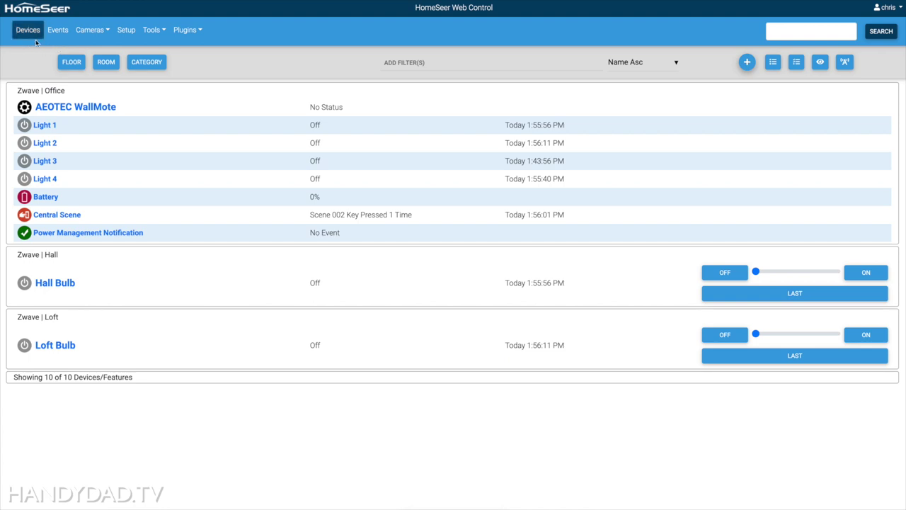
Review the events in the Schedules and Wallmote groups, and return to the device list.
left_click(58, 32)
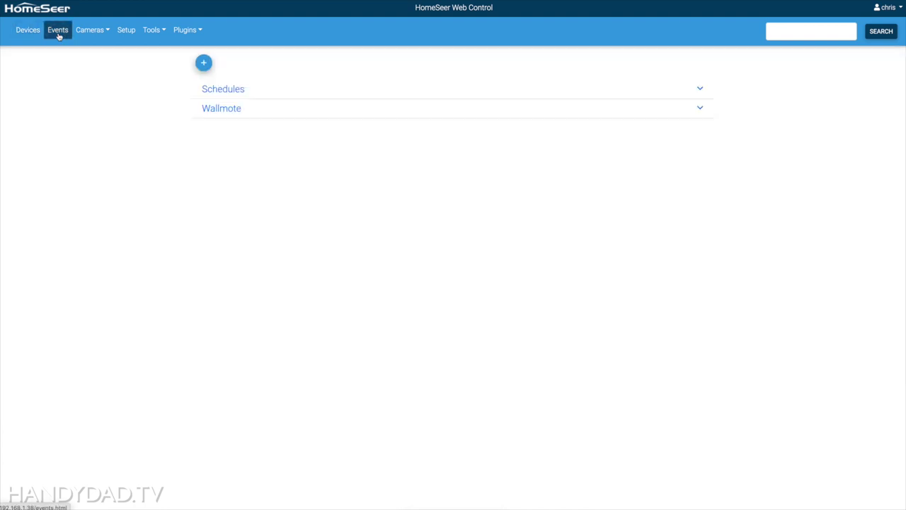
left_click(220, 90)
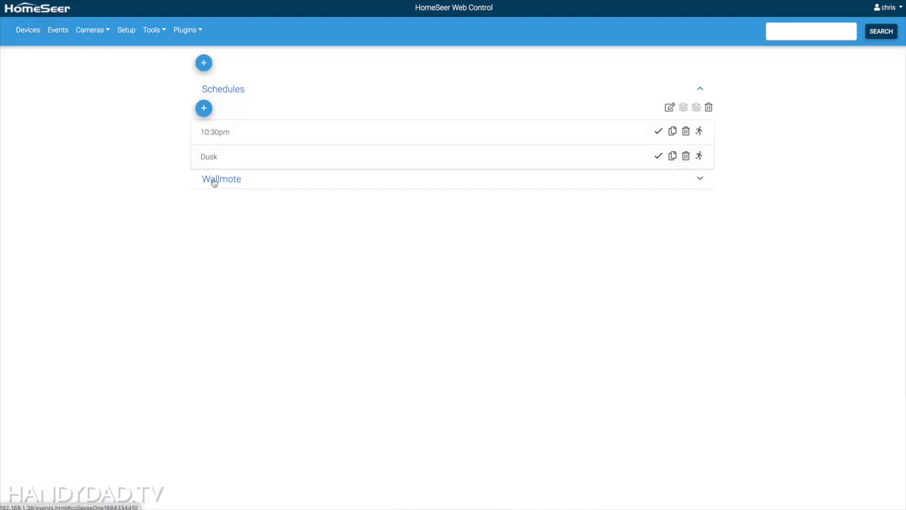
left_click(213, 180)
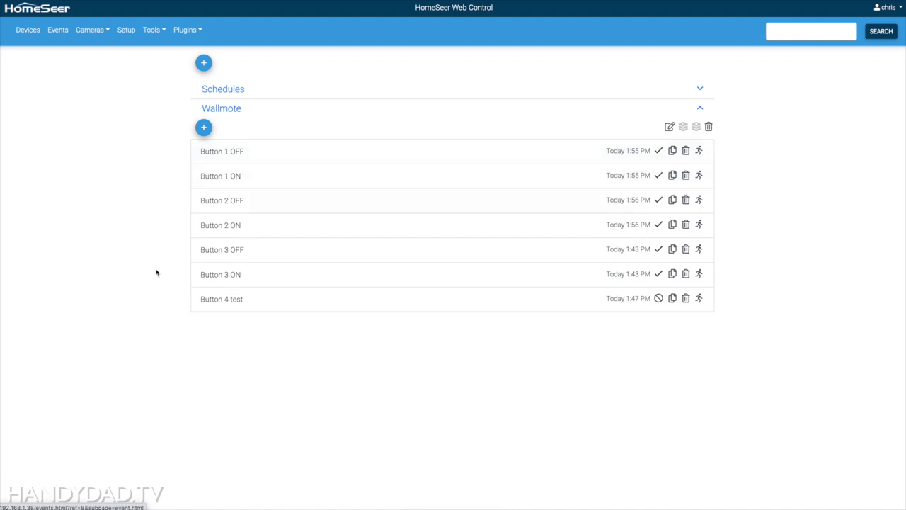
left_click(214, 110)
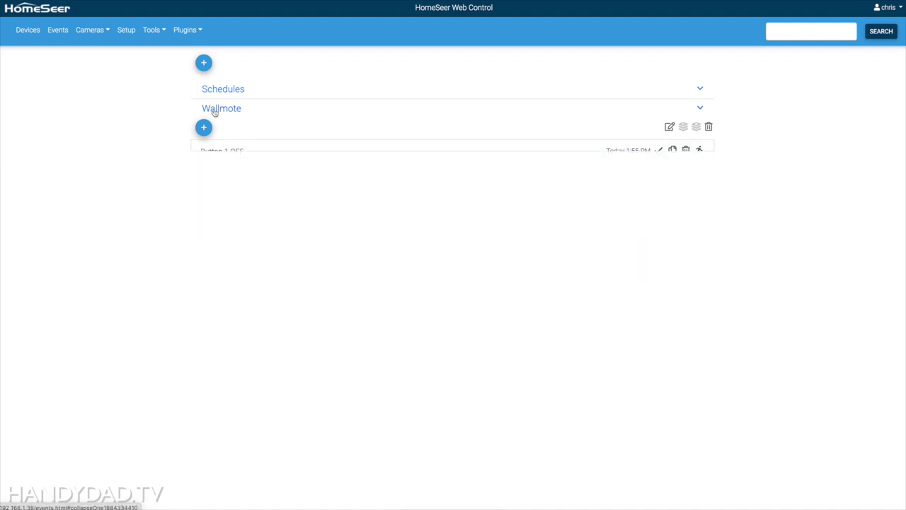
left_click(28, 31)
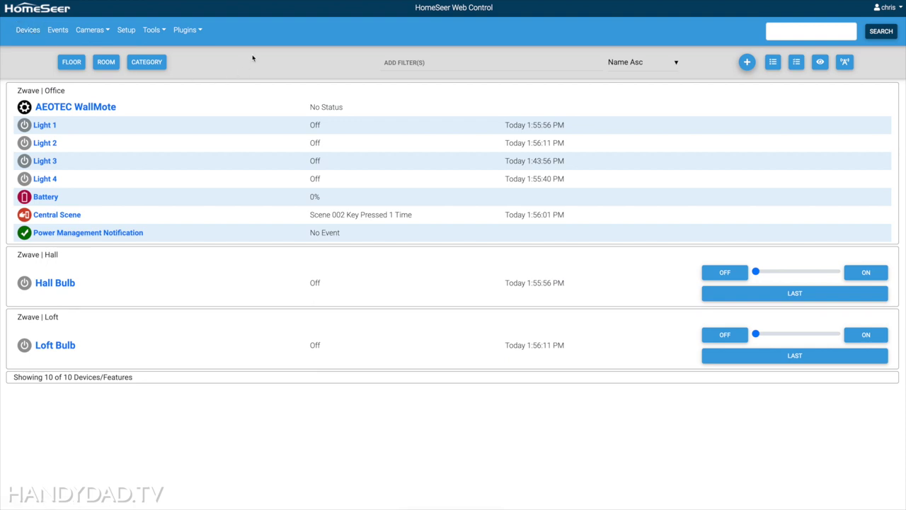
Find MNS Insteon among the plugins available to add and open its store page.
left_click(187, 33)
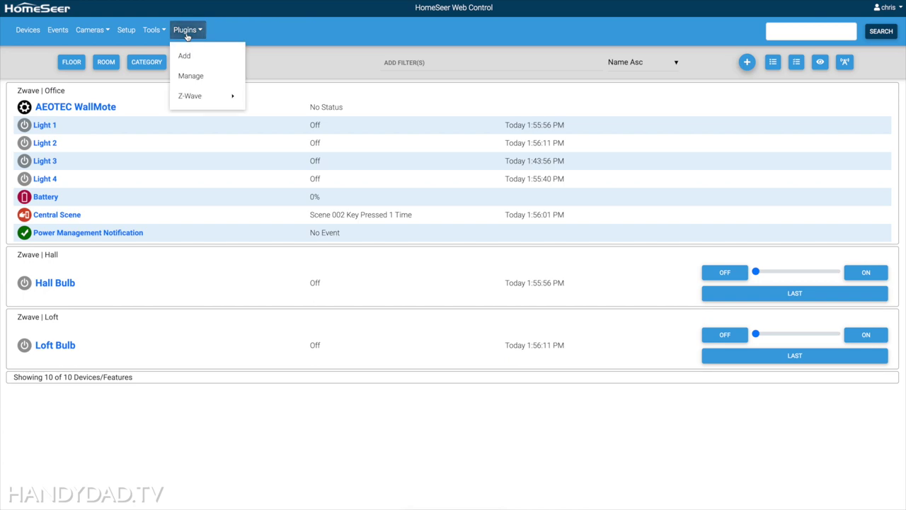
left_click(190, 58)
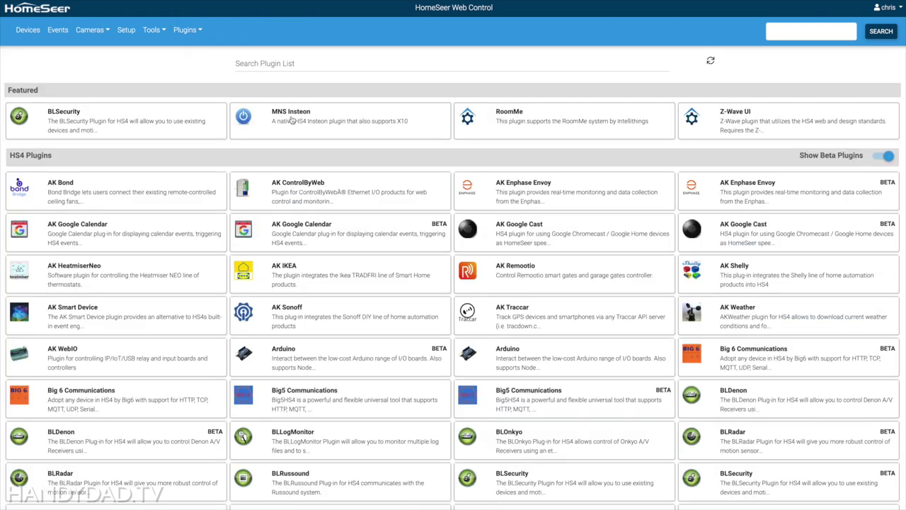
left_click(285, 120)
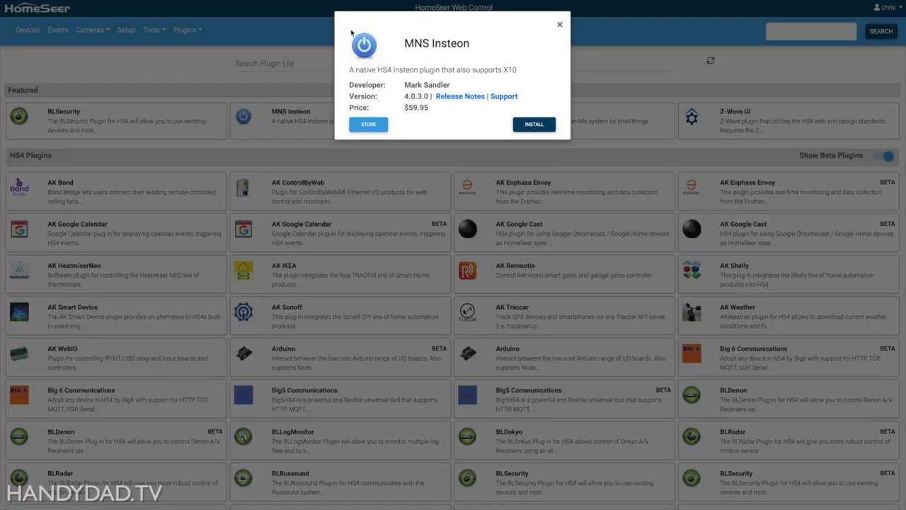
left_click(366, 126)
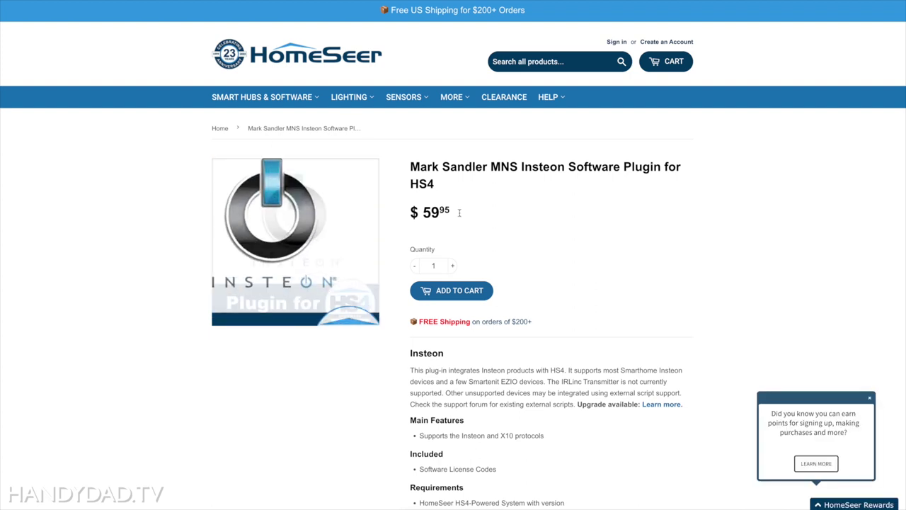
Examine the plugin's requirements on the store page, highlighting the supported PLM models, USB adapter and Insteon Hub.
scroll(625, 268, "down", 1)
scroll(625, 268, "down", 1)
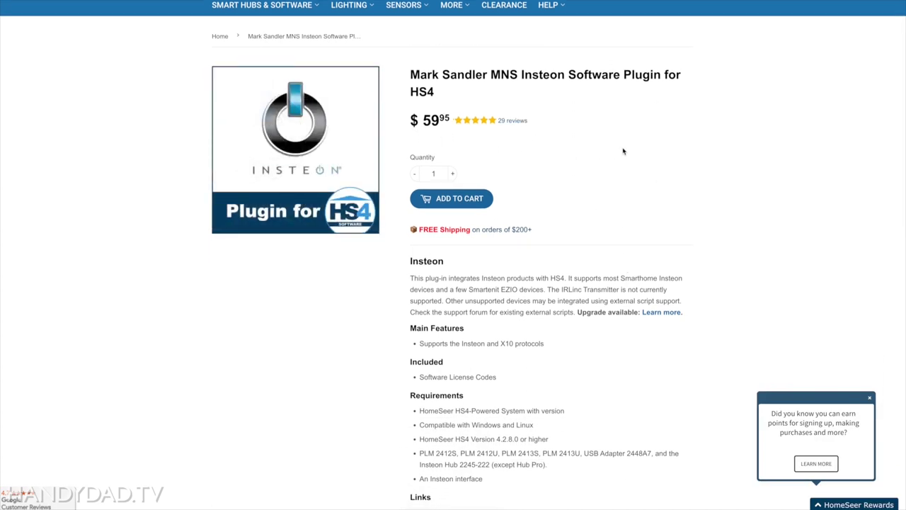
scroll(623, 151, "down", 2)
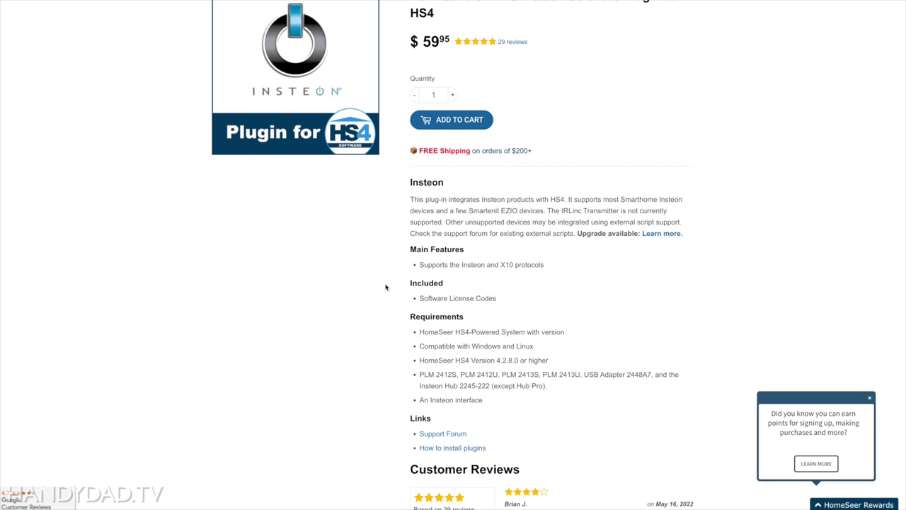
scroll(385, 287, "down", 4)
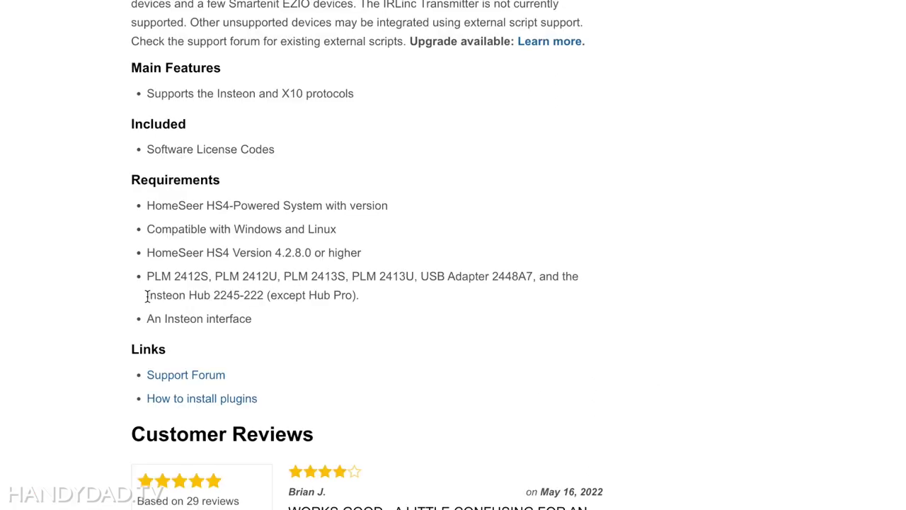
left_click_drag(145, 295, 262, 296)
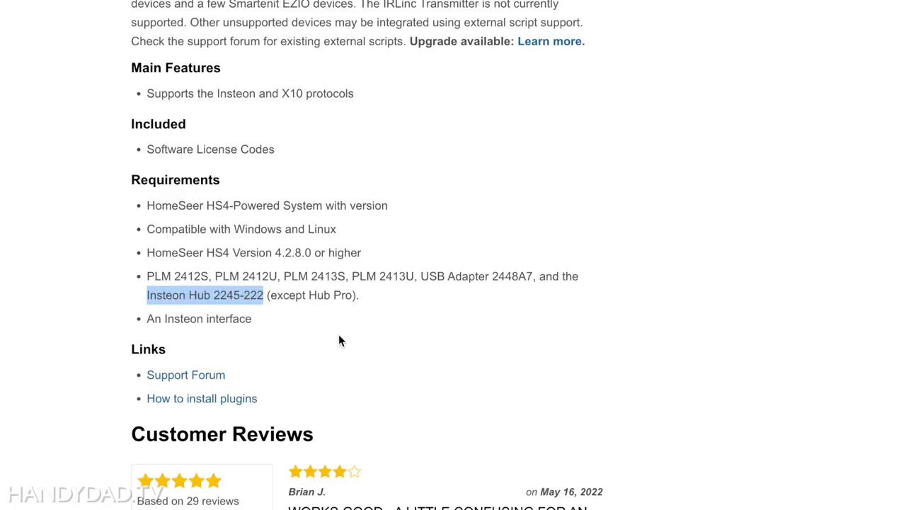
left_click_drag(147, 276, 533, 276)
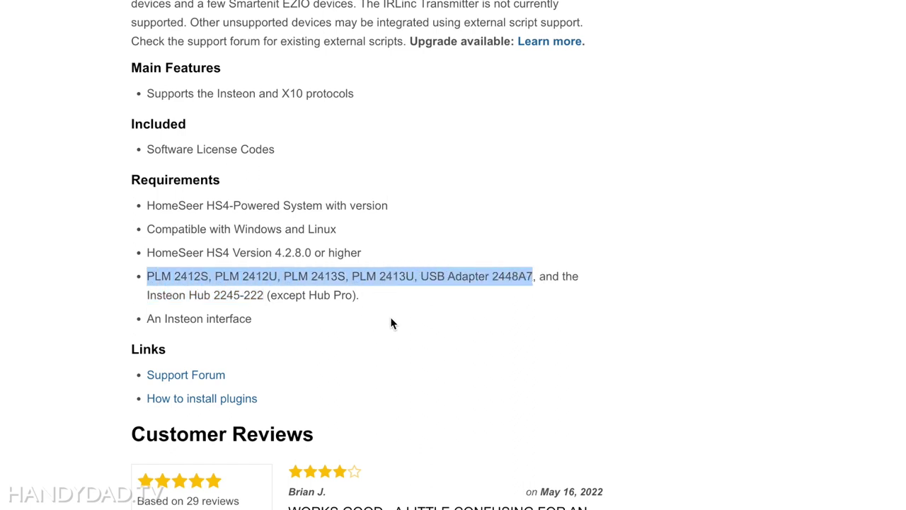
double_click(148, 295)
left_click_drag(148, 295, 249, 295)
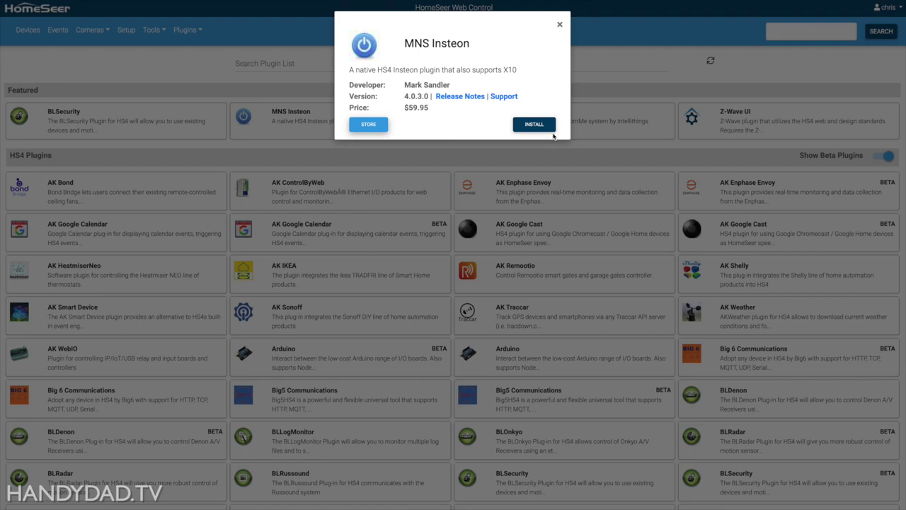
Install the MNS Insteon plugin and enable it.
left_click(541, 126)
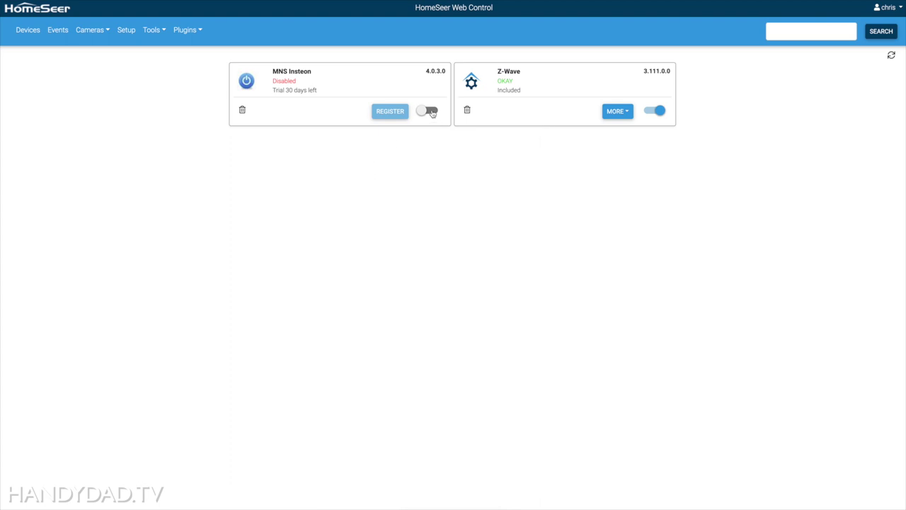
left_click(429, 111)
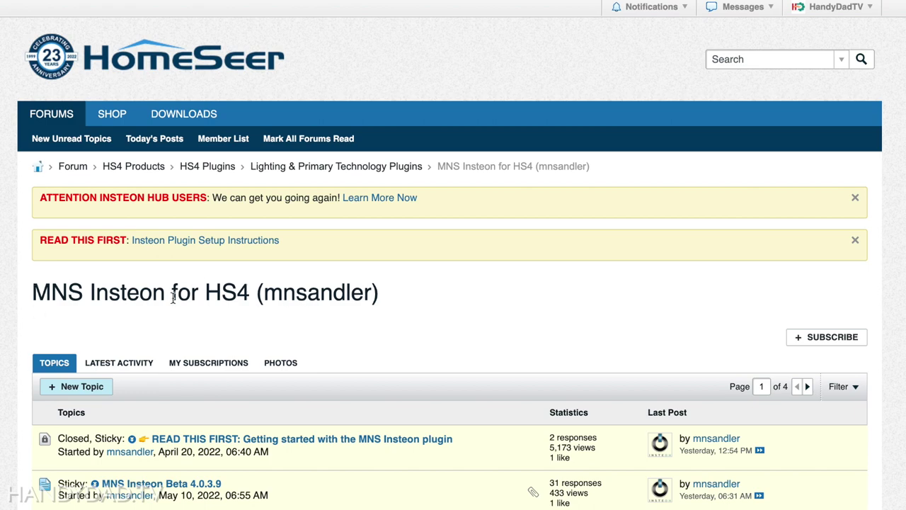
Open the forum topic "READ THIS FIRST: Getting started with the MNS Insteon plugin" and read the setup instructions.
scroll(278, 277, "down", 5)
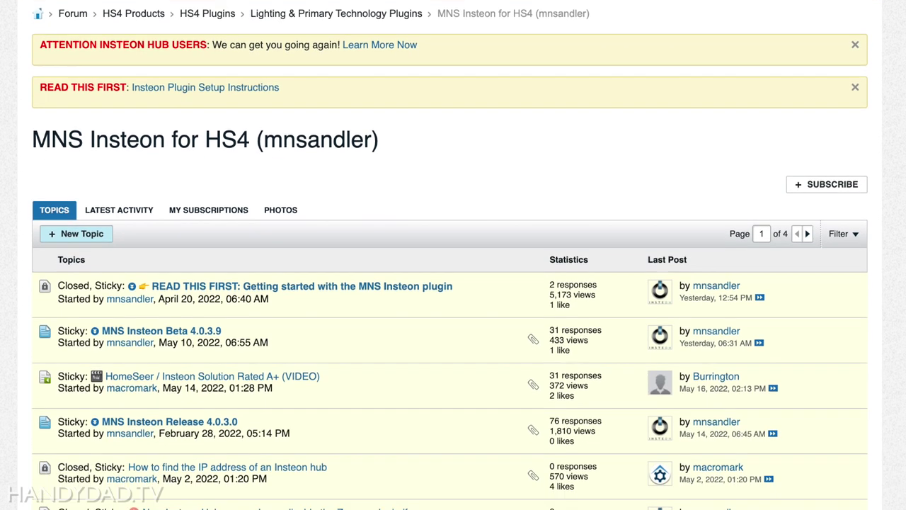
mouse_move(284, 275)
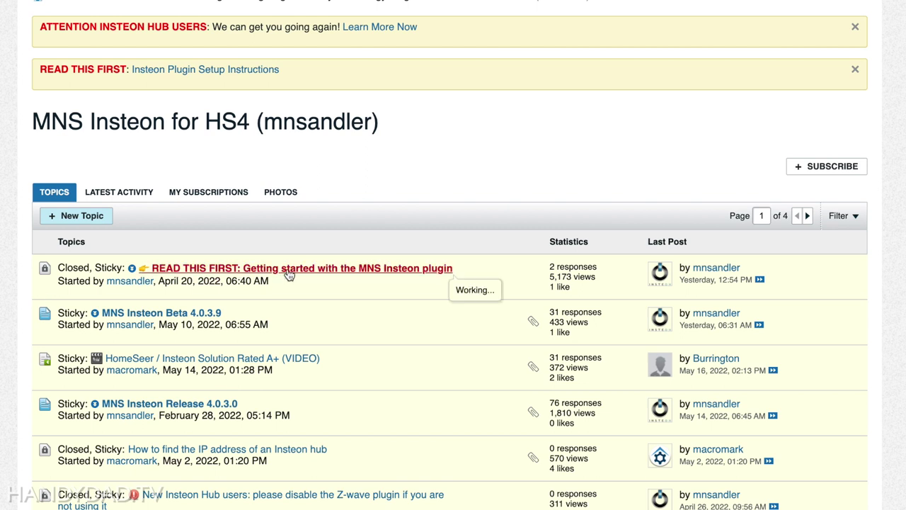
left_click(312, 273)
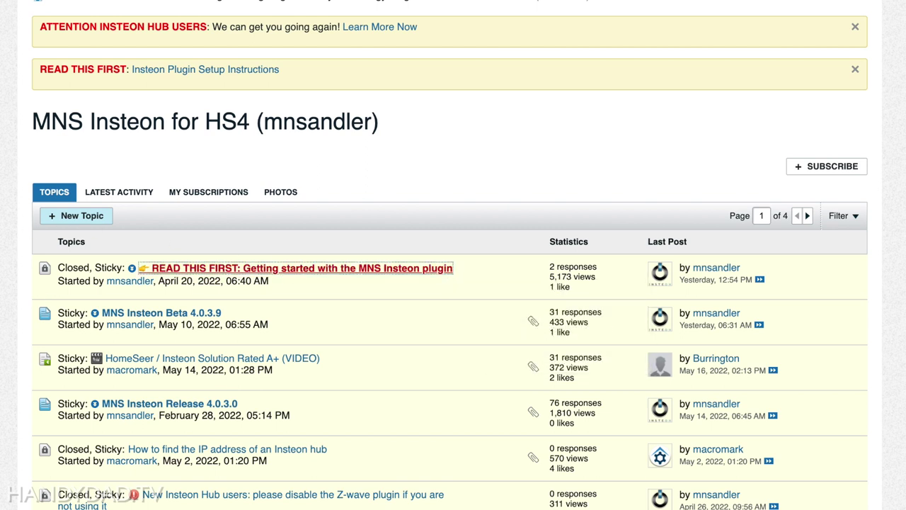
scroll(453, 269, "down", 2)
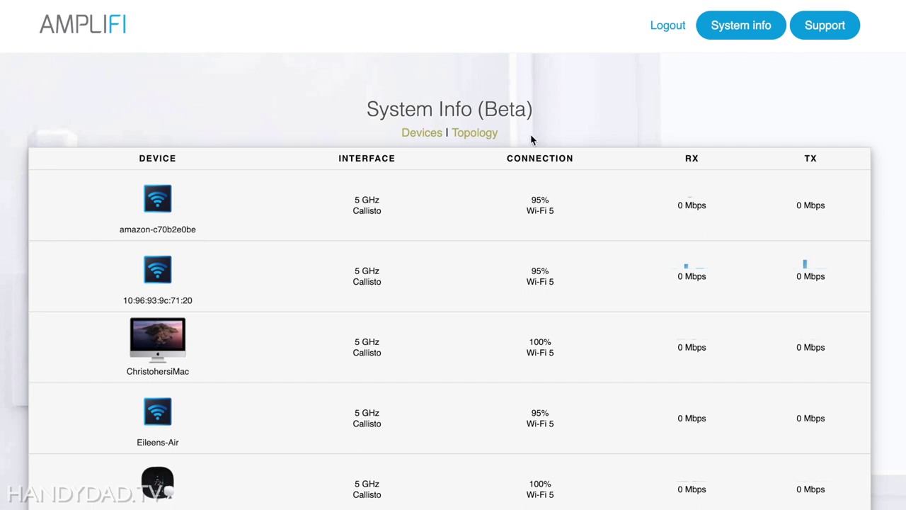
Locate the Smarthome hub in the AmpliFi router's device list and sign in to the hub at 192.168.1.64:25105.
scroll(447, 220, "down", 3)
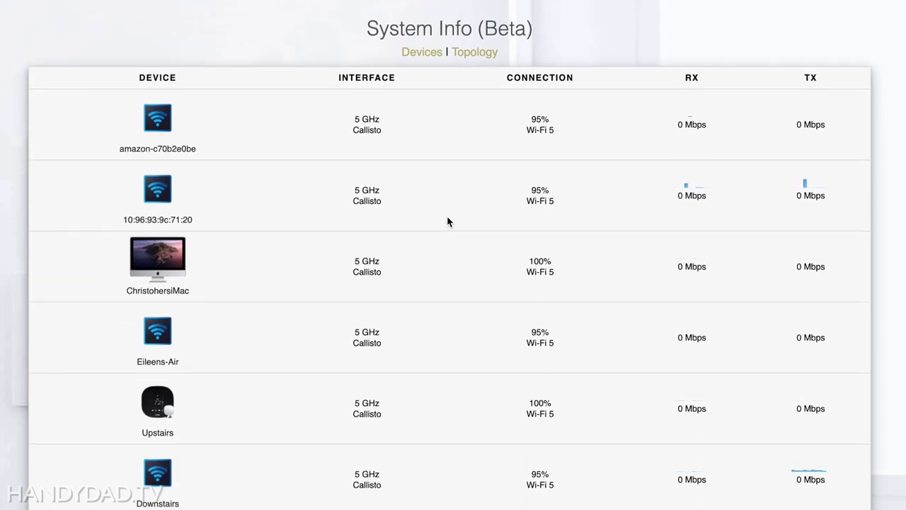
scroll(432, 142, "down", 20)
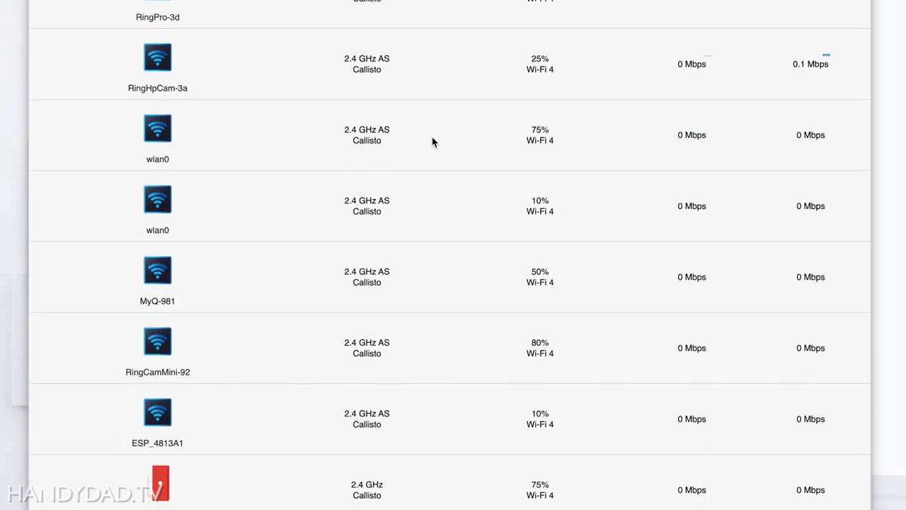
scroll(432, 138, "down", 20)
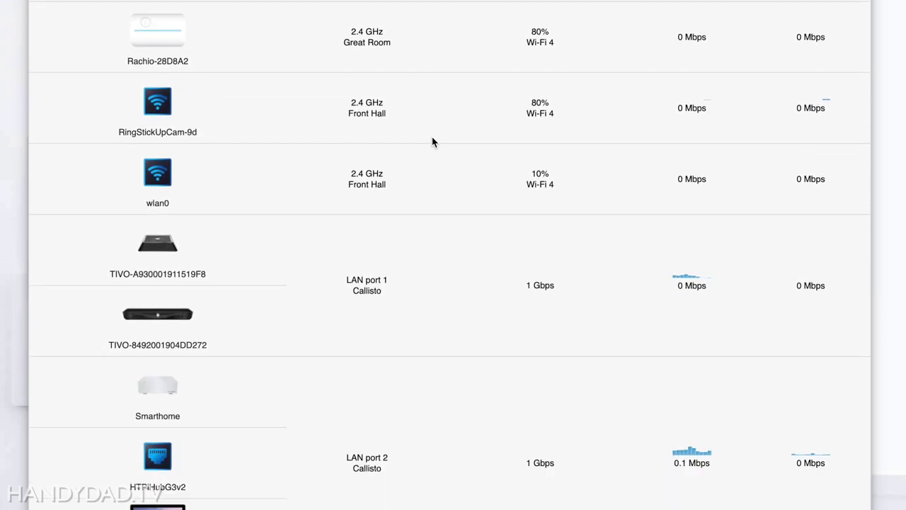
scroll(432, 142, "up", 1)
scroll(432, 141, "down", 2)
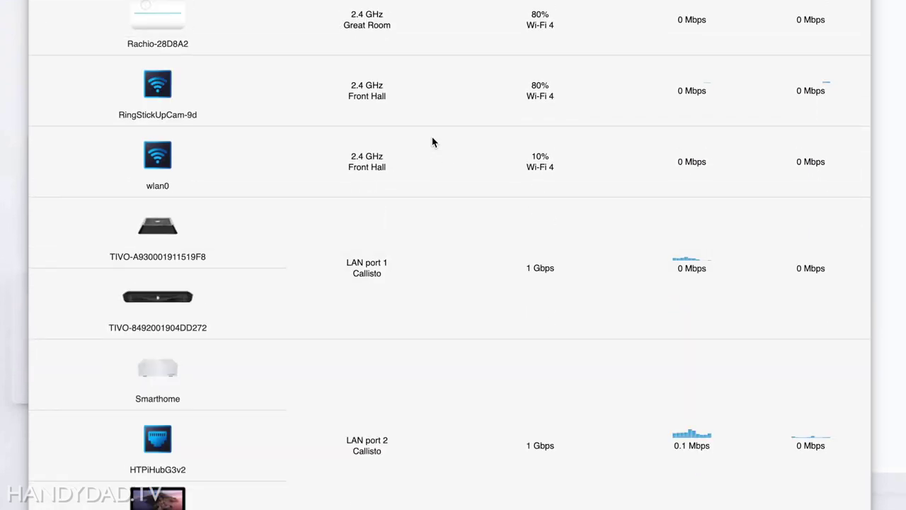
left_click(157, 377)
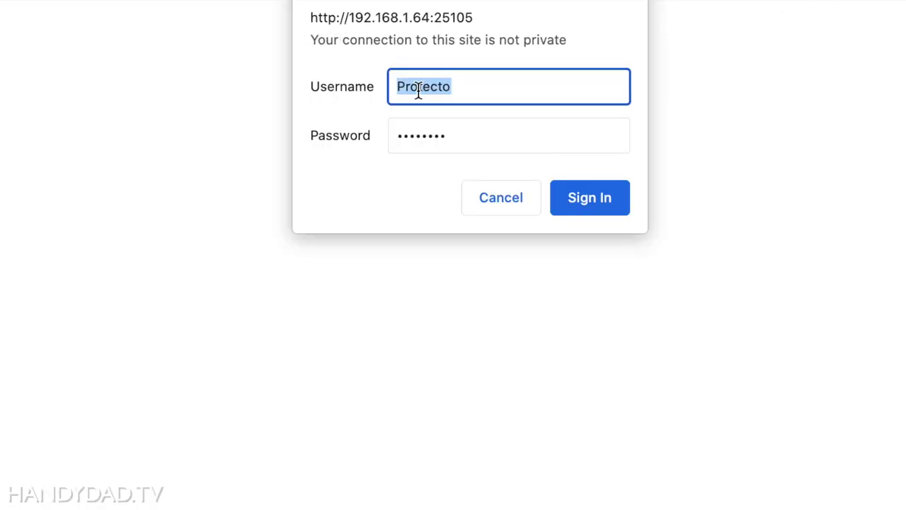
left_click(589, 198)
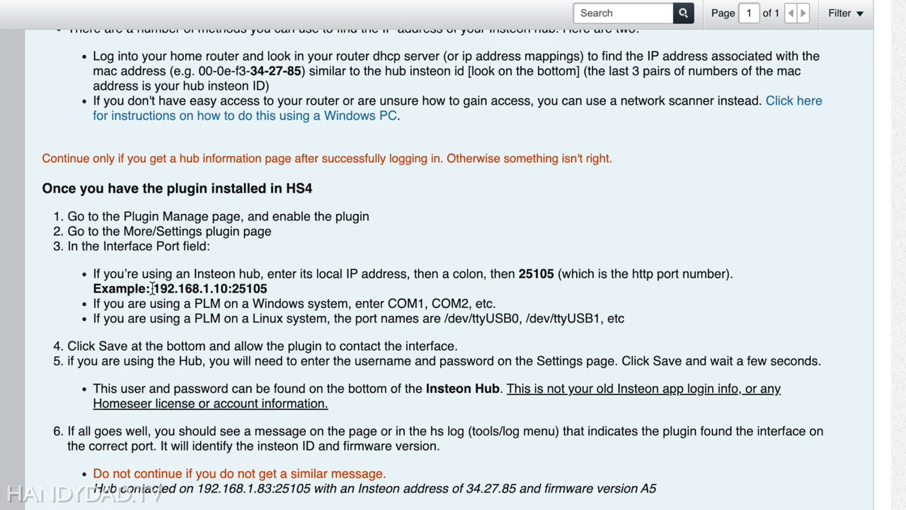
Copy the example address 192.168.1.10:25105 from the setup instructions into the plugin's Interface Port setting.
left_click_drag(152, 286, 270, 290)
key("ctrl+c")
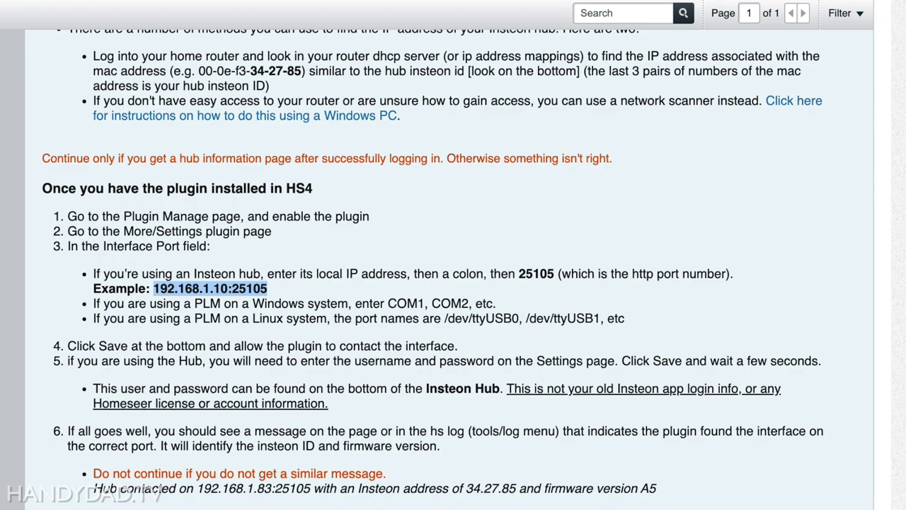
key("alt+Tab")
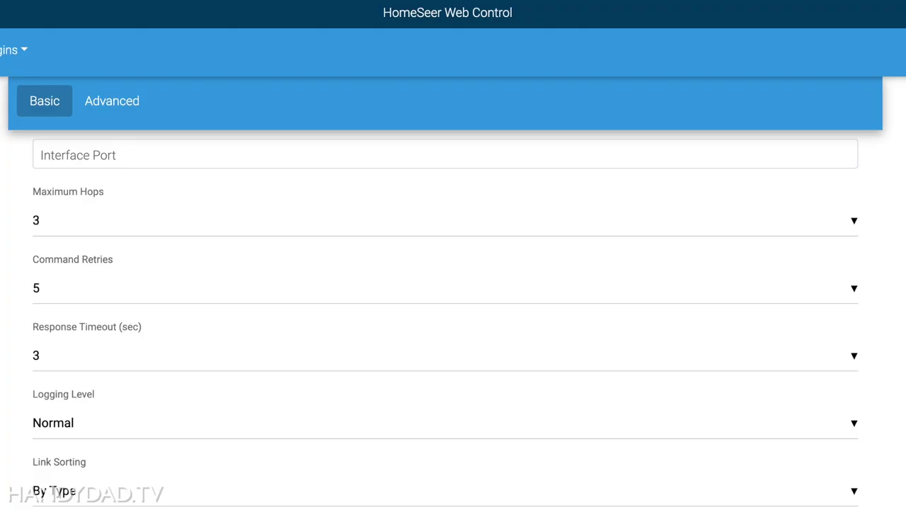
left_click(77, 153)
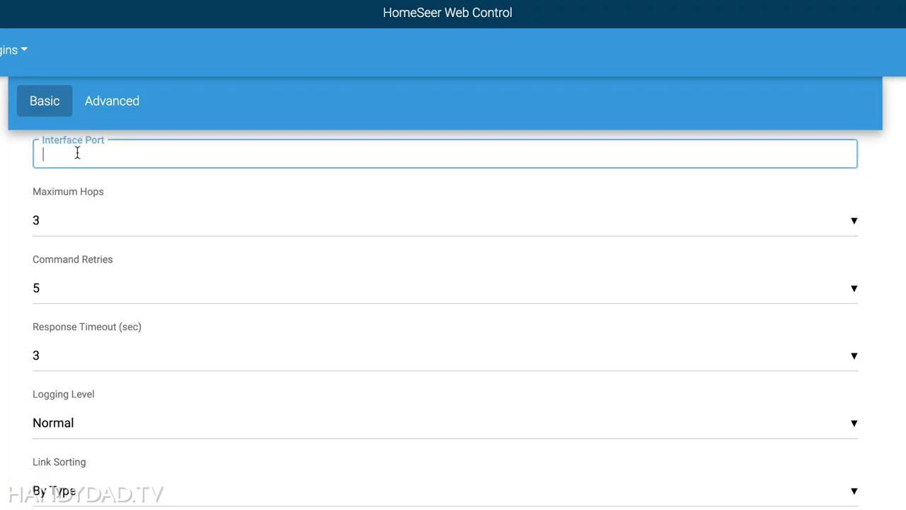
key("ctrl+v")
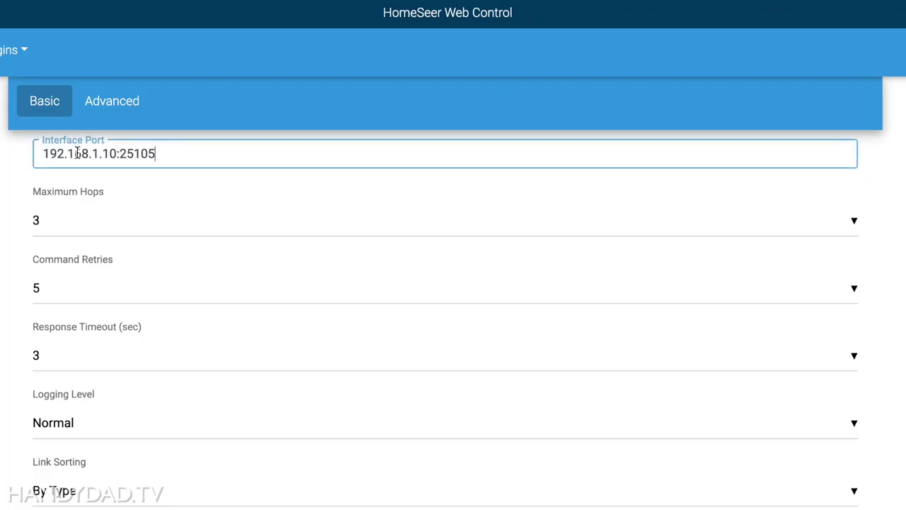
Change the Interface Port to 192.168.1.64:25105 and save the plugin settings.
left_click(114, 153)
key("BackSpace")
key("BackSpace")
type("64")
left_click(177, 153)
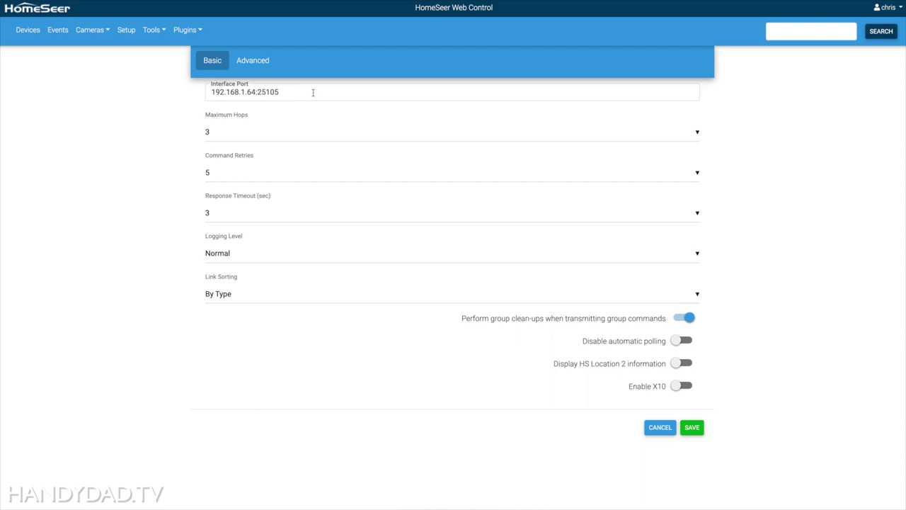
left_click(692, 427)
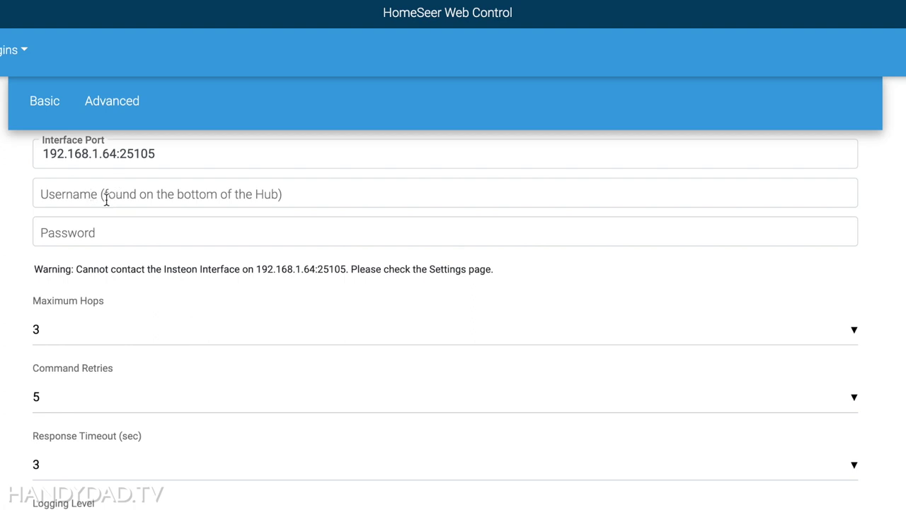
Enter the hub's username and password in the plugin's Username and Password fields.
left_click(107, 201)
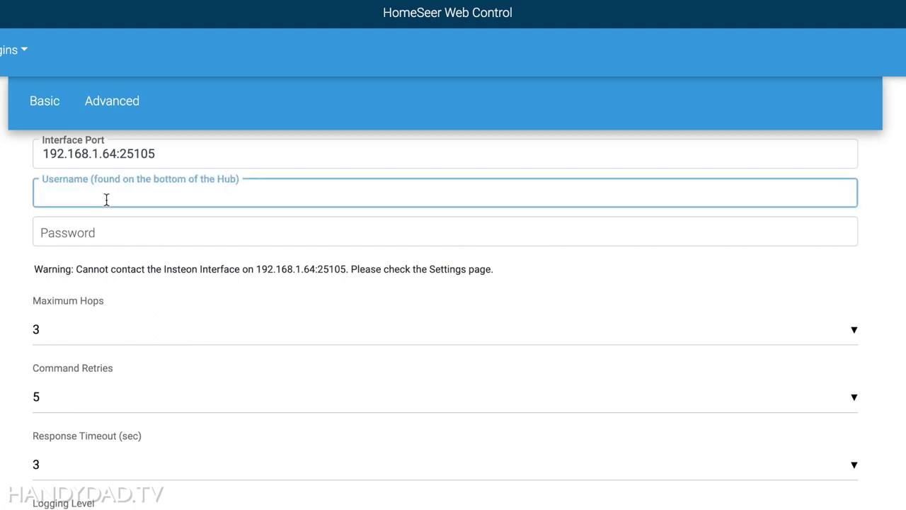
type("Protecto")
key("Tab")
type("********")
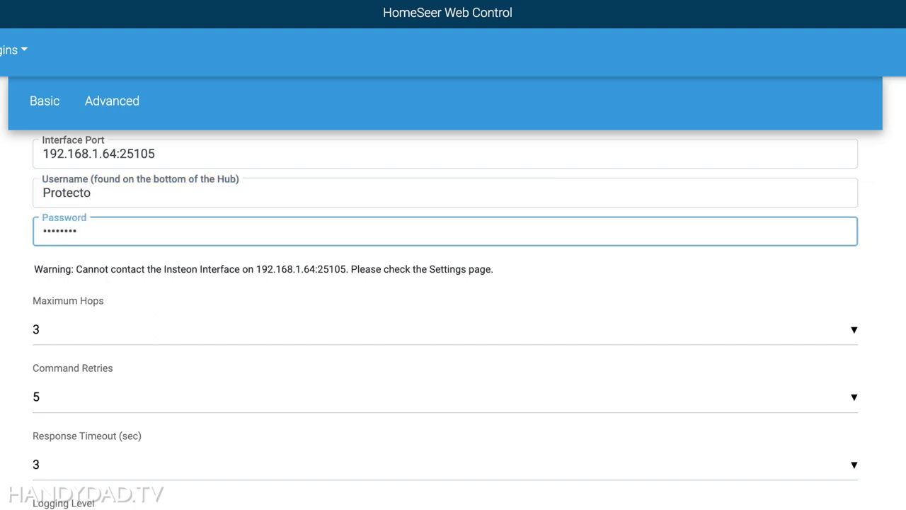
Save the plugin's hub login settings and check the hub contact message on the plugin's Interface page.
left_click(691, 493)
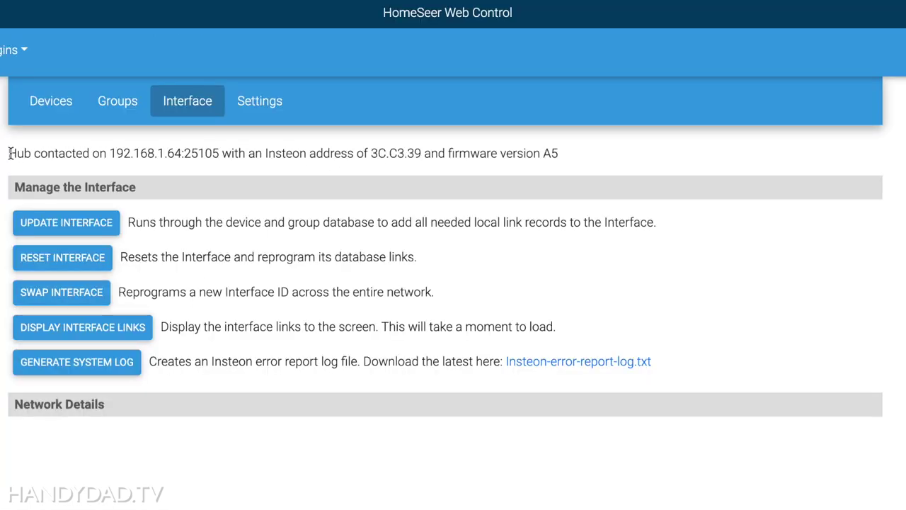
left_click_drag(13, 153, 567, 158)
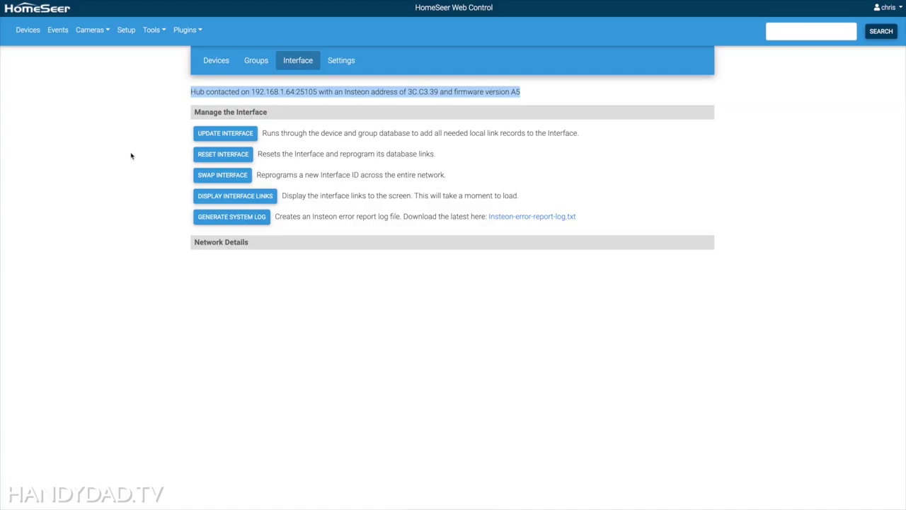
Display the hub's interface links and examine the whole Interface Link Table with its Data Legend.
left_click(217, 198)
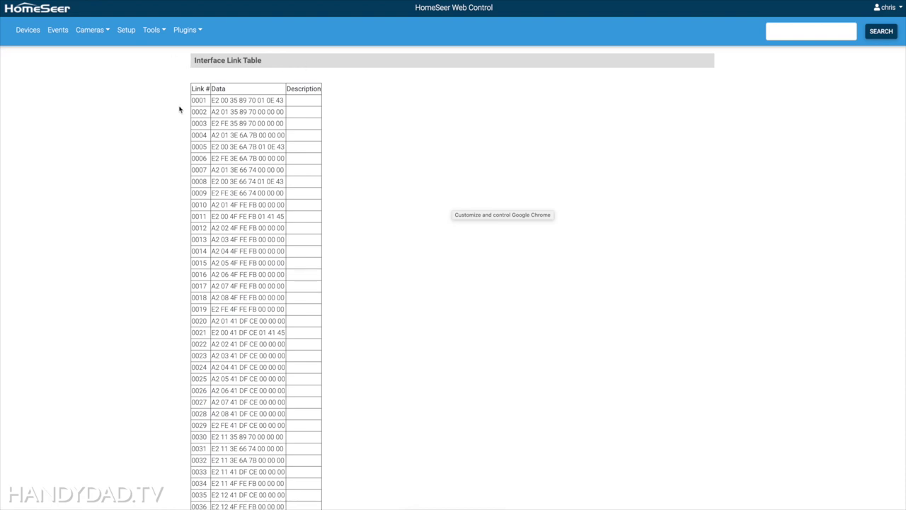
scroll(179, 109, "down", 10)
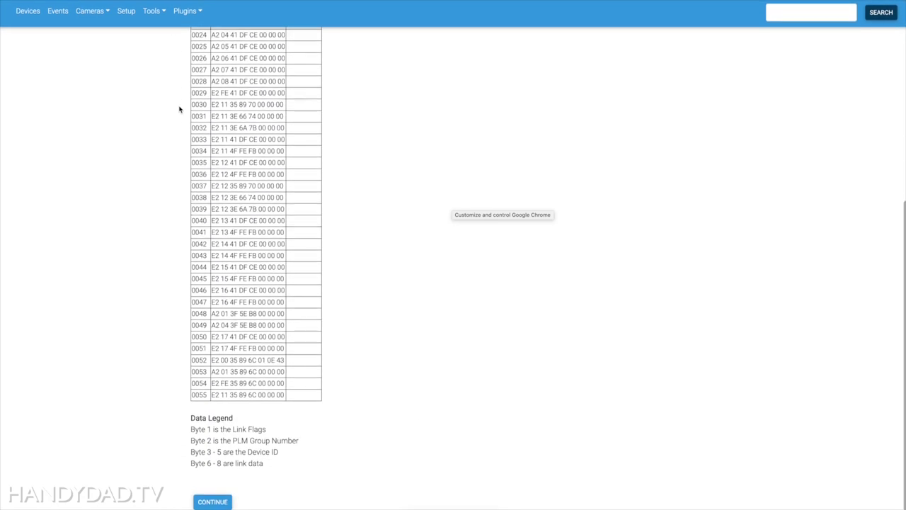
scroll(171, 266, "up", 4)
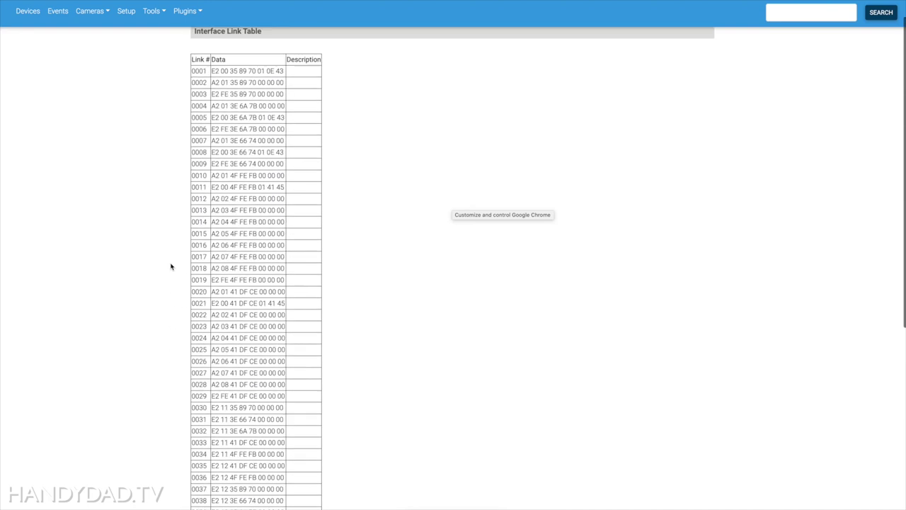
scroll(170, 193, "down", 5)
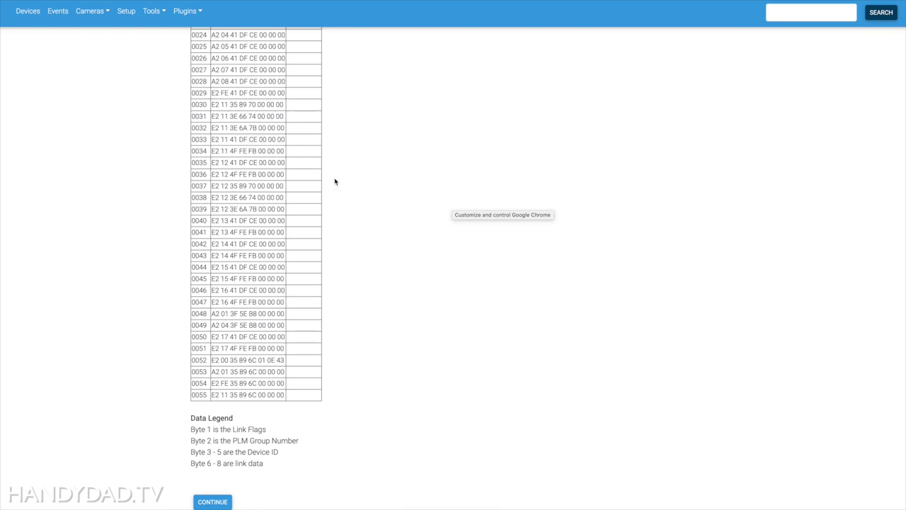
scroll(335, 181, "up", 5)
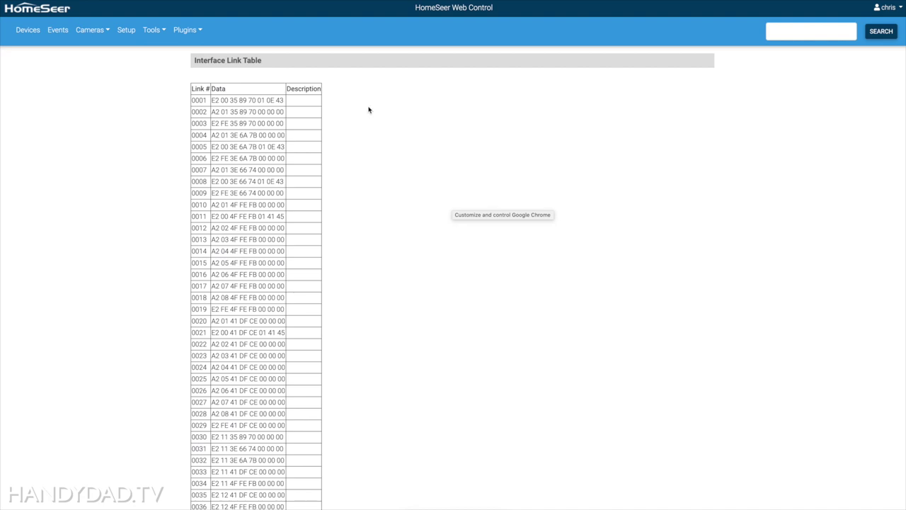
scroll(176, 203, "down", 5)
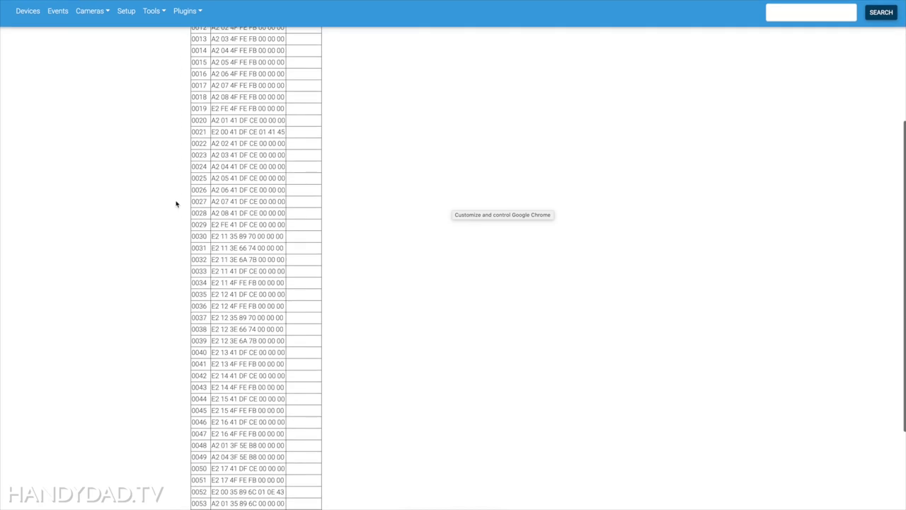
scroll(176, 204, "up", 5)
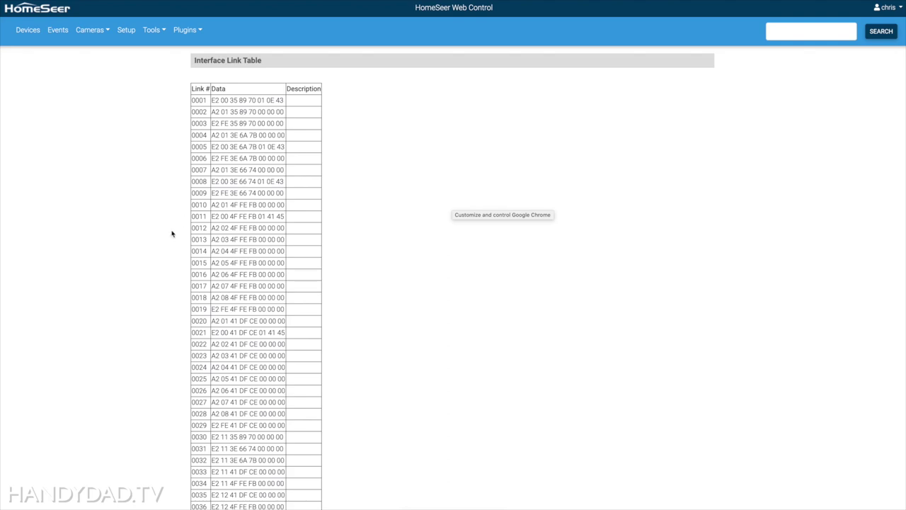
scroll(172, 233, "down", 5)
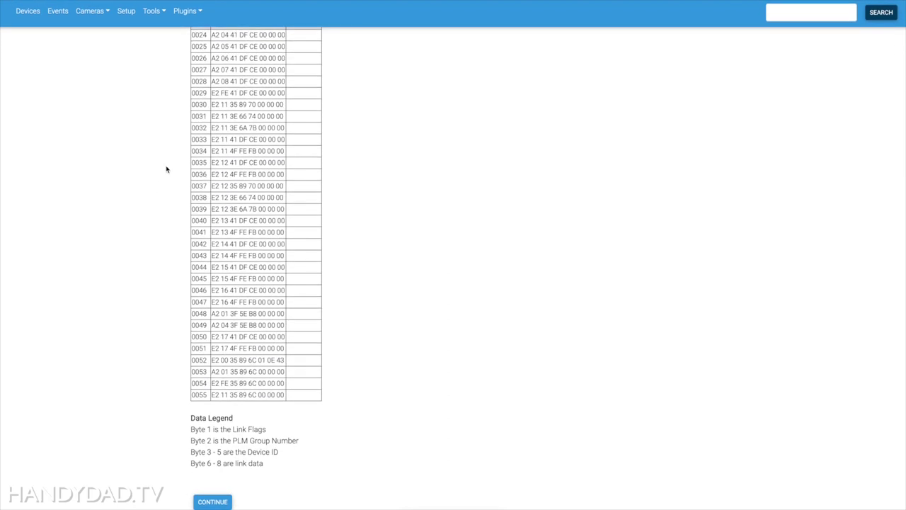
scroll(150, 257, "up", 5)
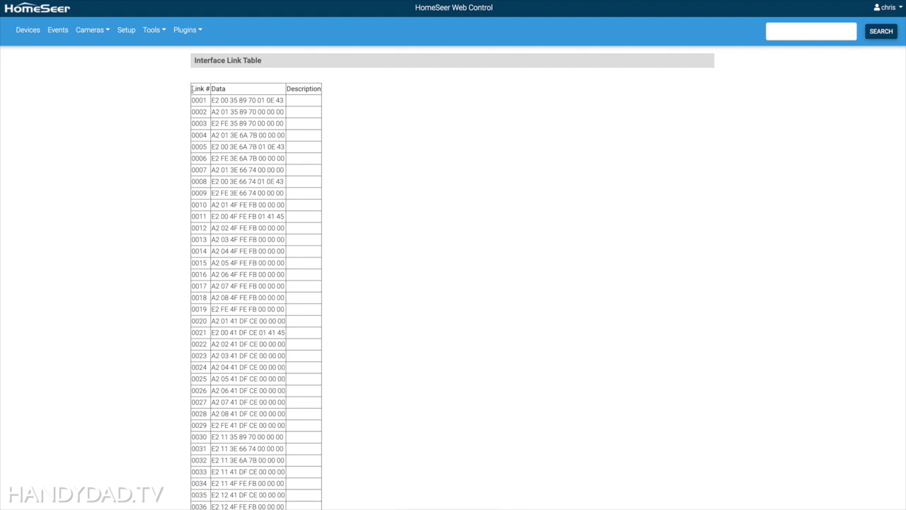
Copy the link table and Data Legend into a new Google Sheets spreadsheet and fit the Data column to its contents.
key("ctrl+t")
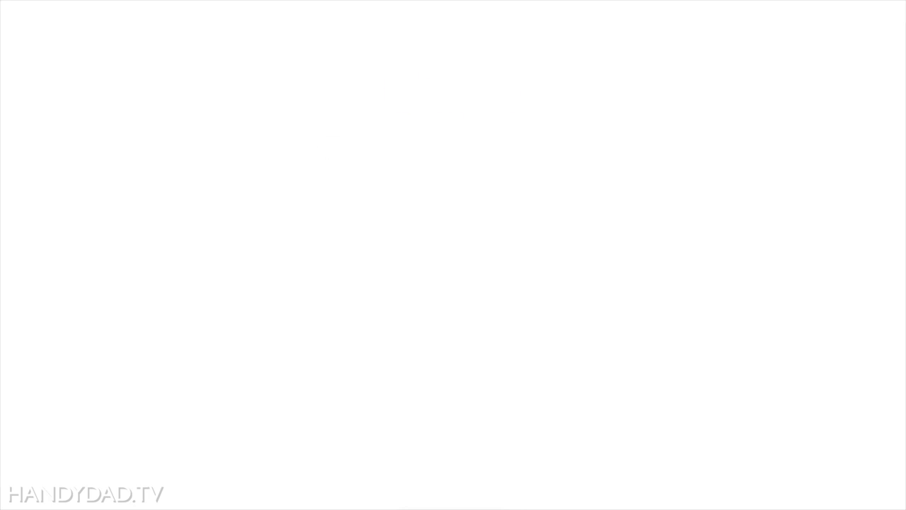
key("Return")
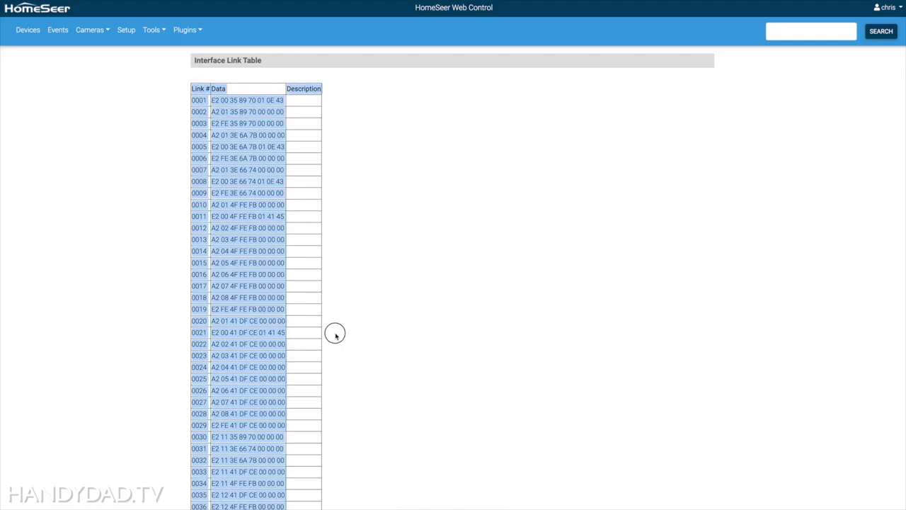
scroll(336, 334, "down", 5)
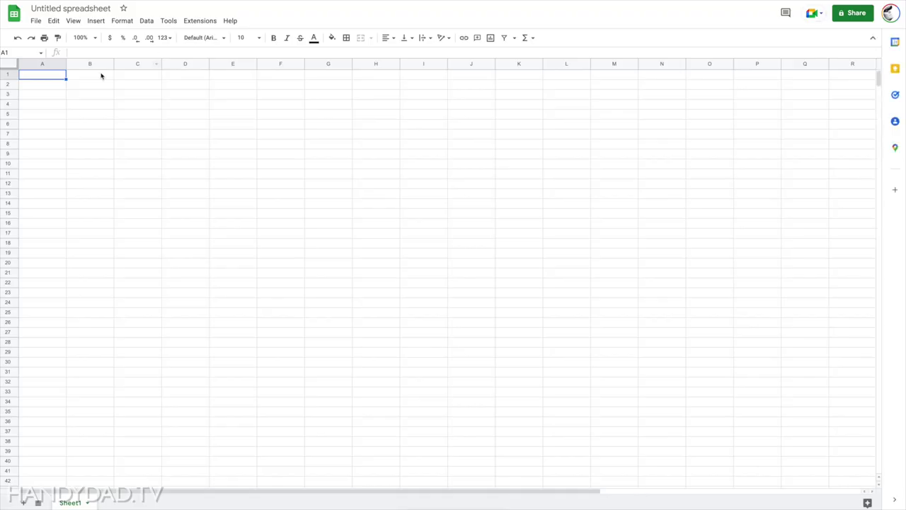
key("ctrl+v")
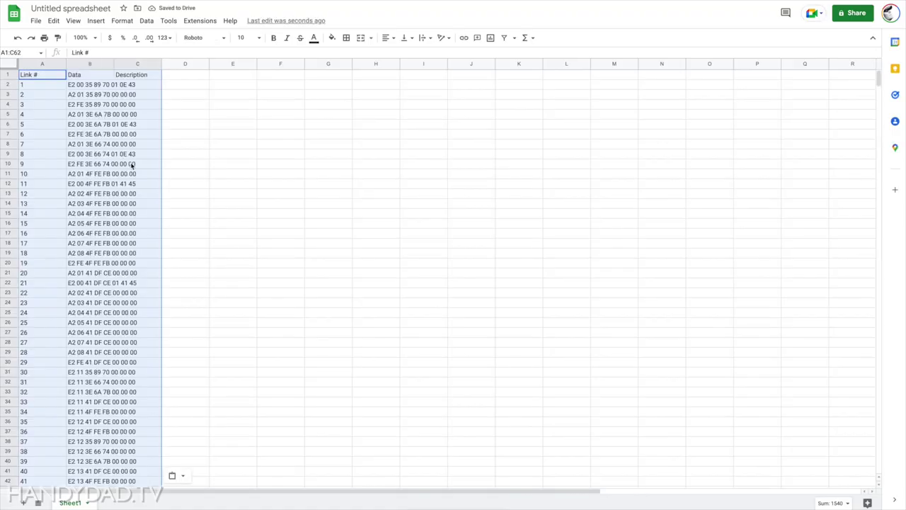
double_click(114, 68)
left_click(168, 128)
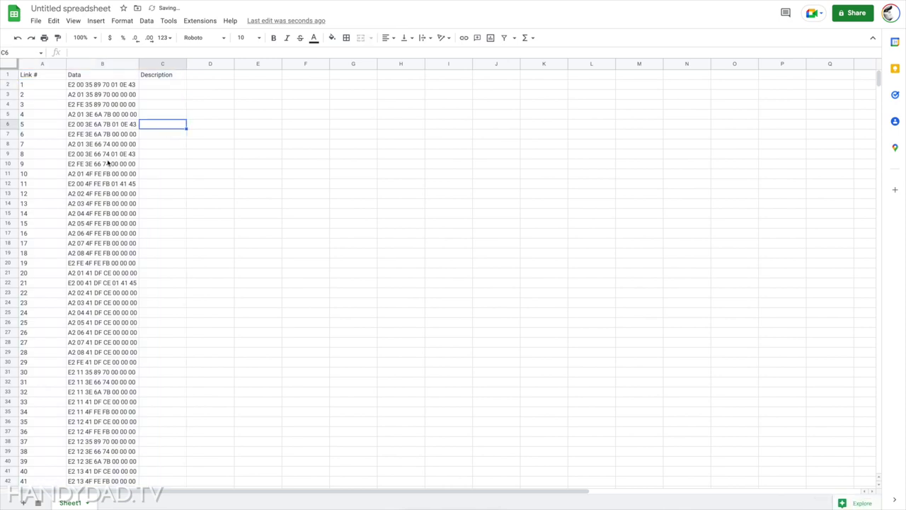
Examine the Data Legend below the pasted table and compare it with the data of links 52 to 55.
scroll(108, 163, "down", 10)
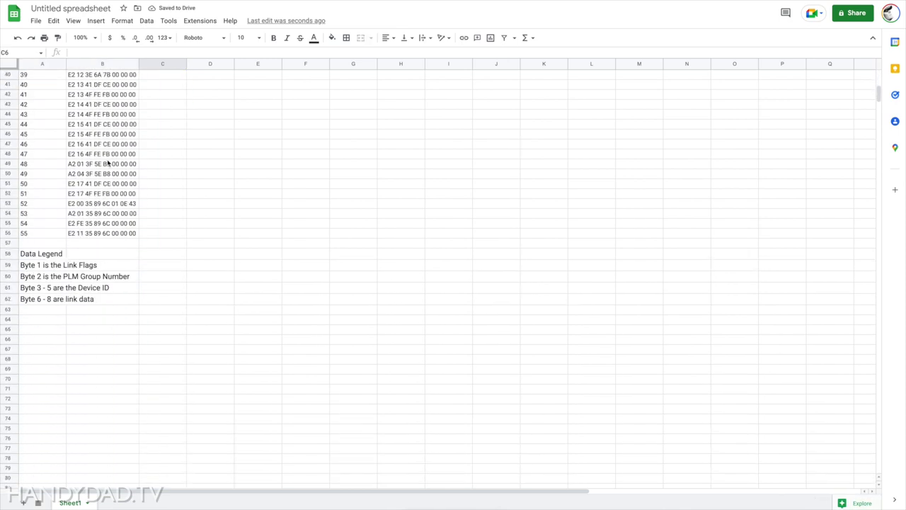
left_click(30, 255)
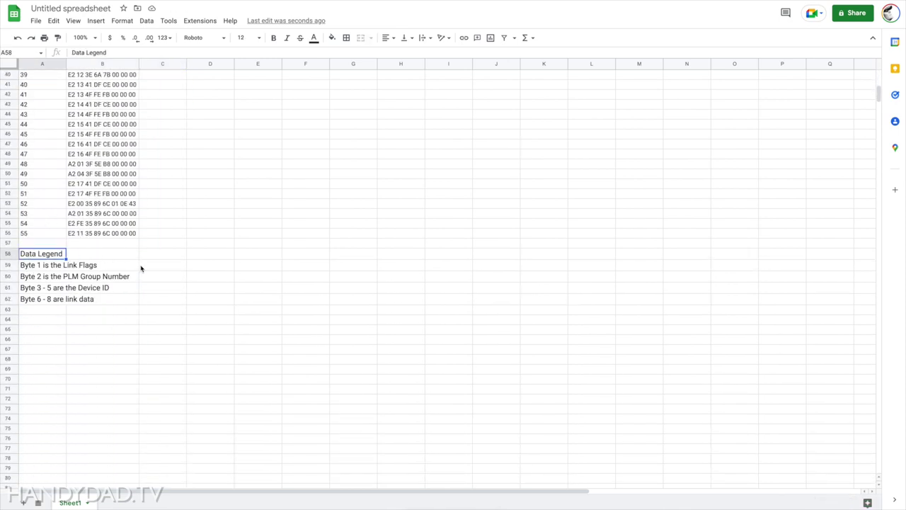
key("Down")
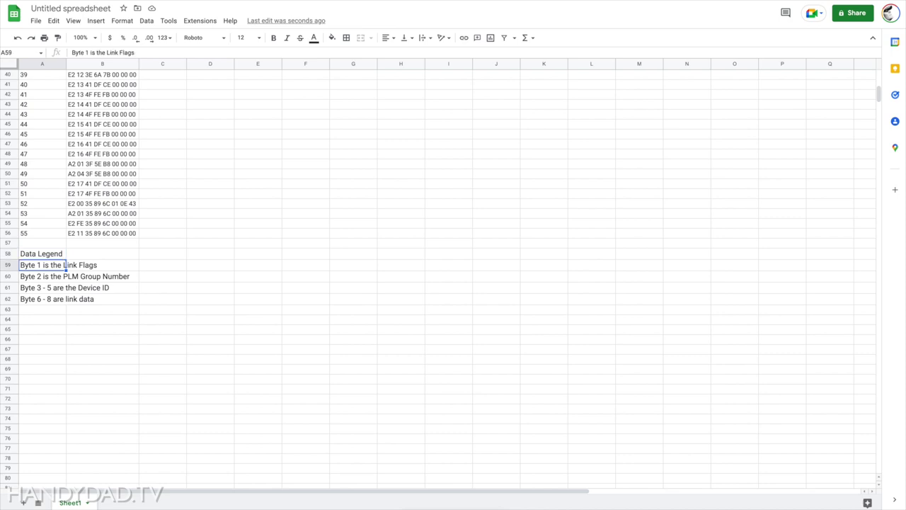
key("Up")
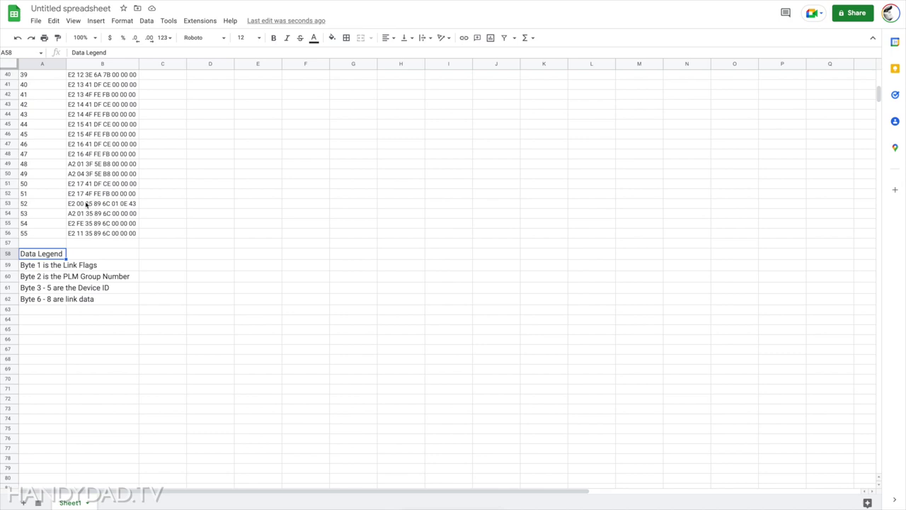
left_click_drag(86, 205, 96, 228)
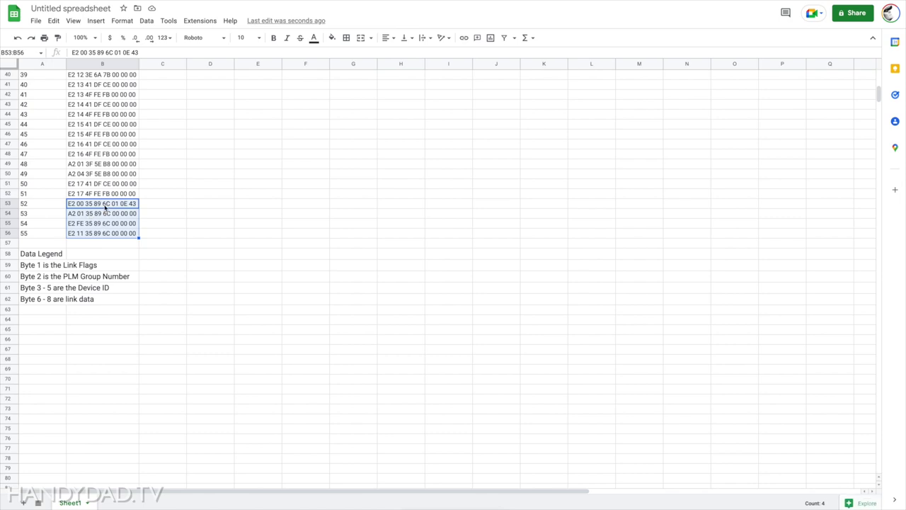
left_click(104, 199)
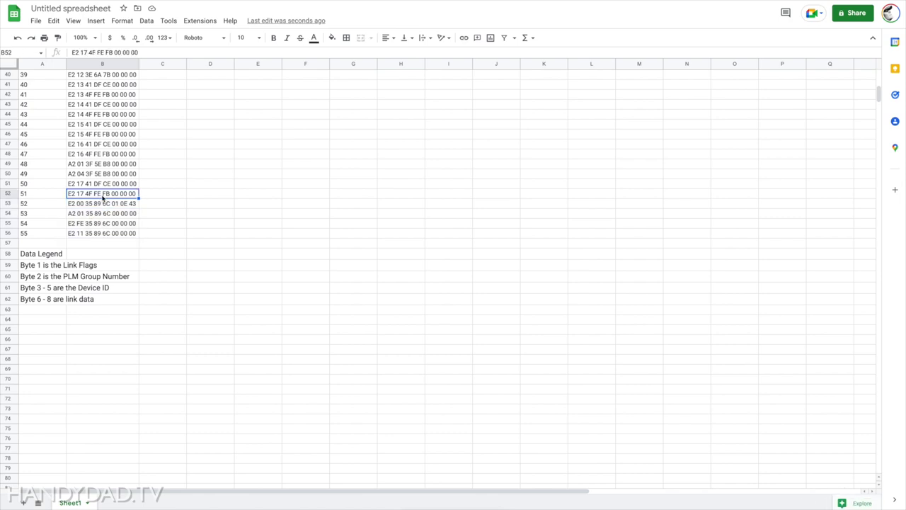
Copy the device ID 35 89 70 from link 1's data into cell E2 under the DEVICE IDs heading.
scroll(103, 163, "up", 10)
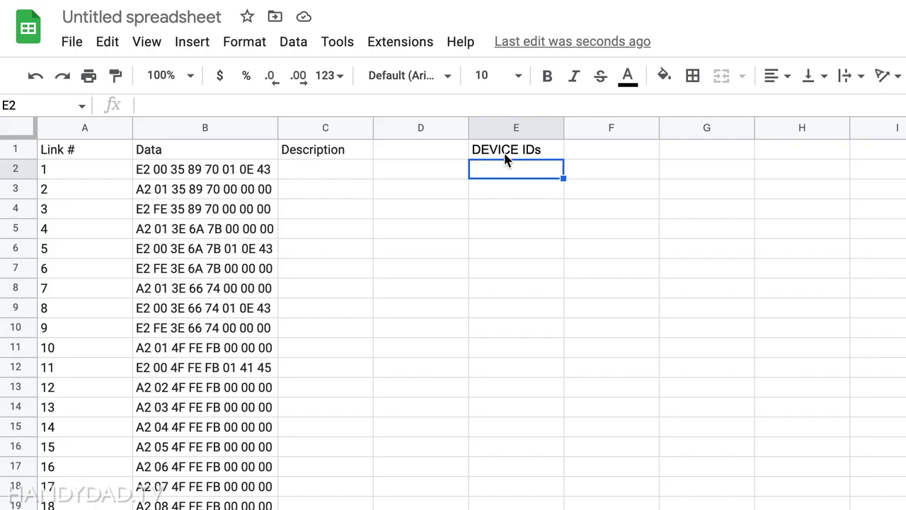
left_click(512, 154)
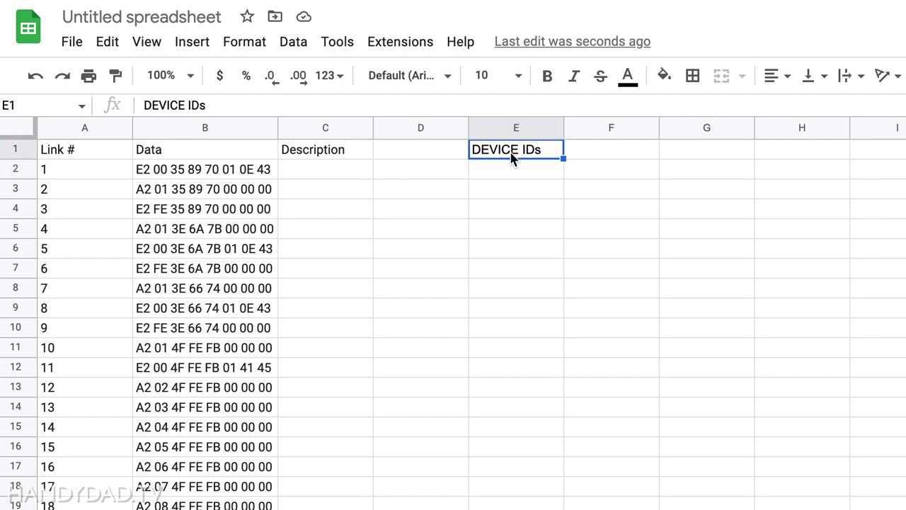
left_click(182, 171)
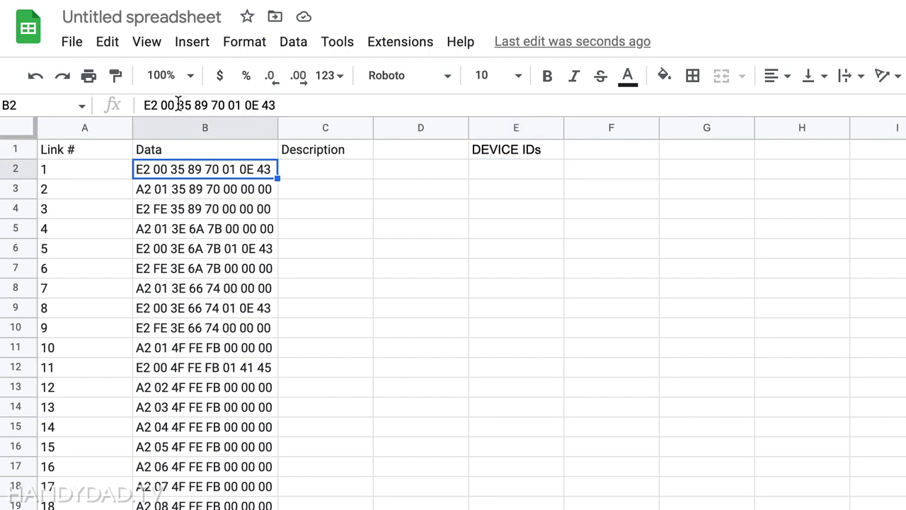
left_click_drag(178, 104, 224, 107)
key("ctrl+c")
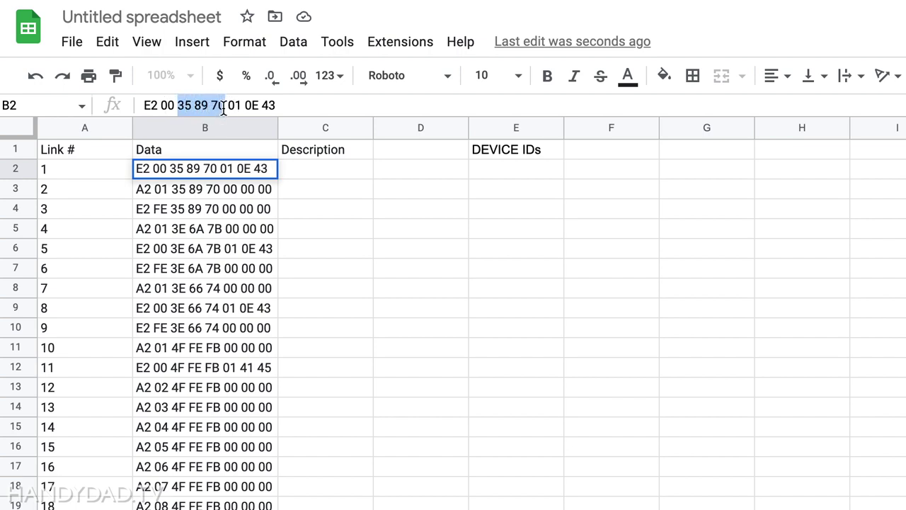
left_click(513, 170)
key("ctrl+v")
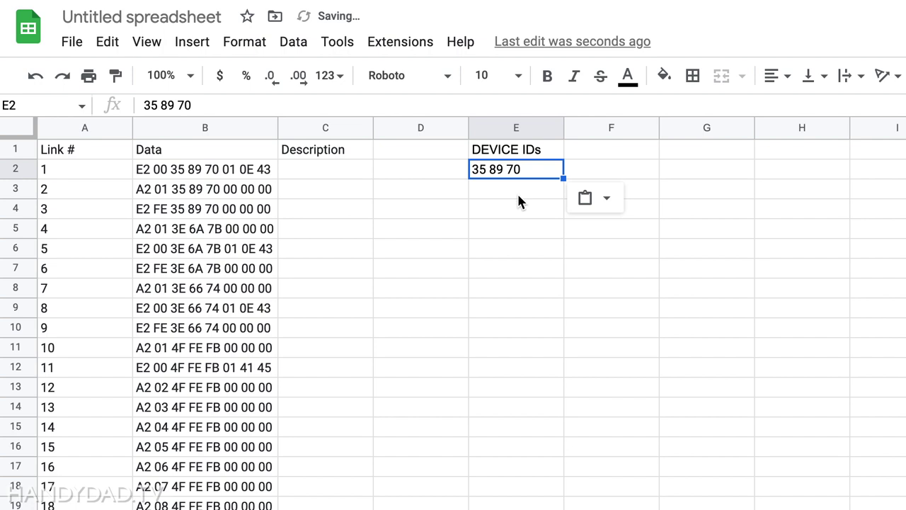
Copy the next distinct device ID, 3E 6A 7B, from link 4's data into cell E3.
left_click(192, 194)
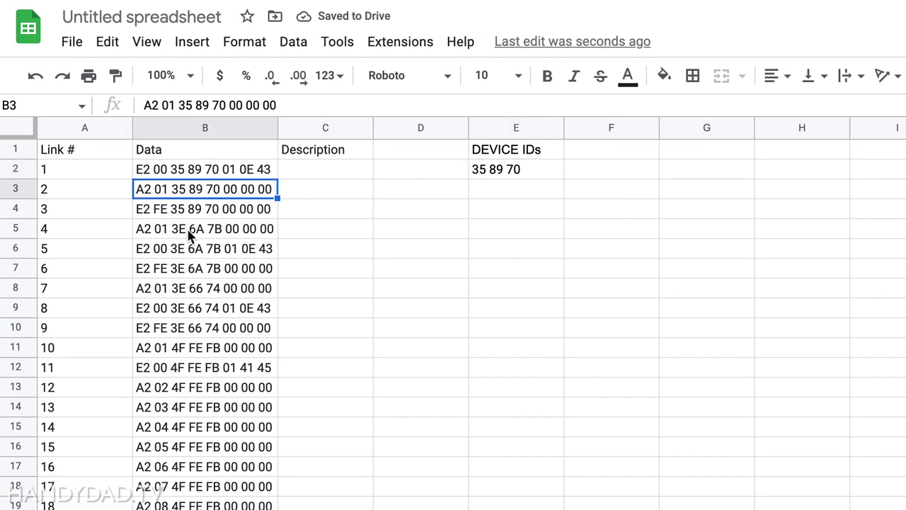
left_click(190, 231)
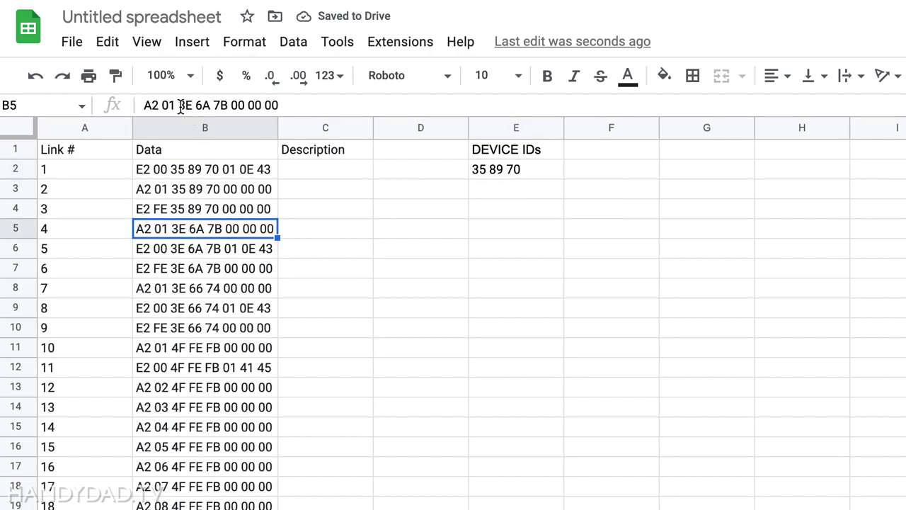
left_click_drag(180, 105, 226, 106)
key("ctrl+c")
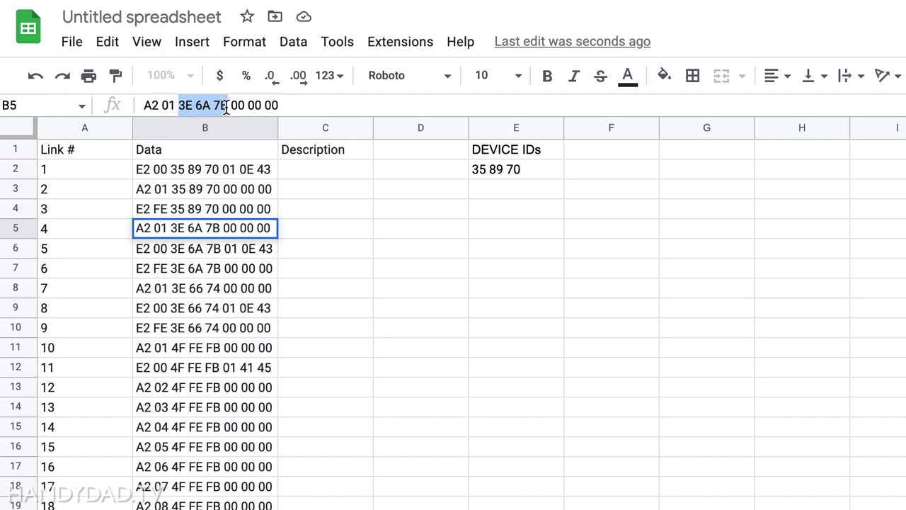
left_click(503, 189)
key("ctrl+v")
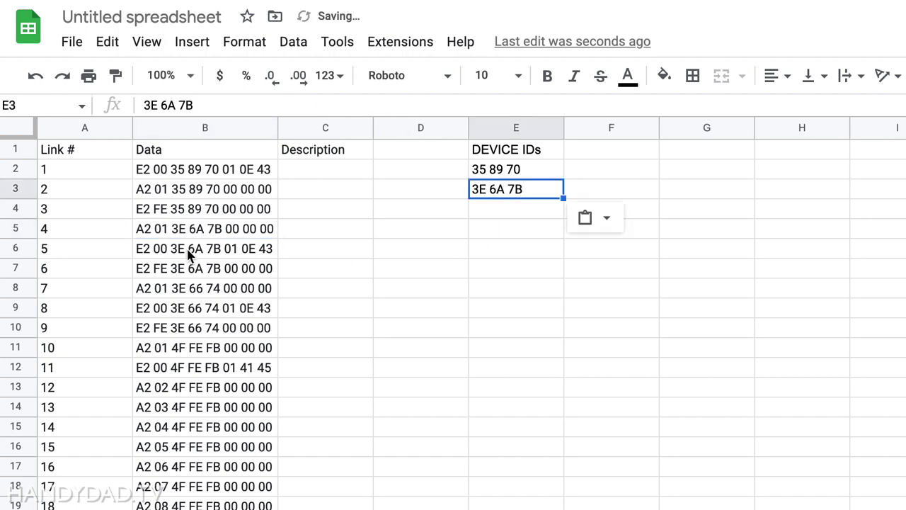
left_click(177, 294)
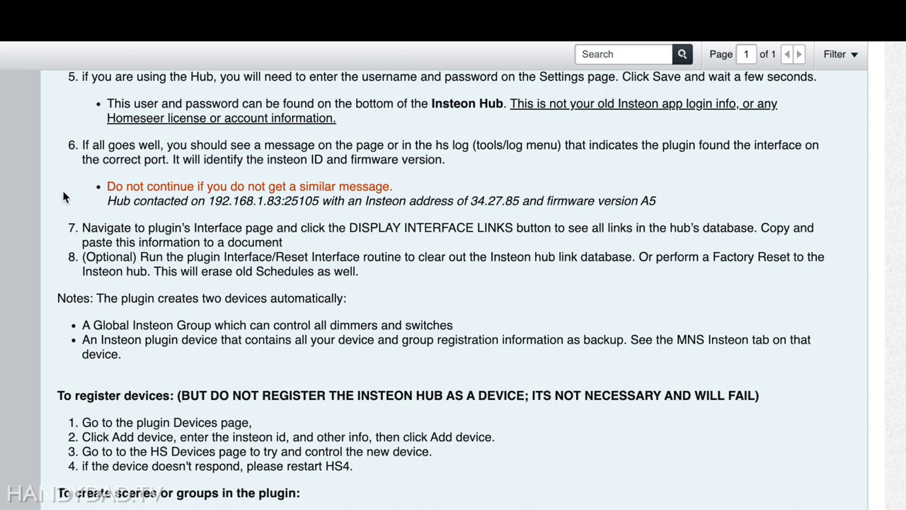
Read optional step 8 of the setup instructions about resetting the interface or factory resetting the Insteon hub.
scroll(83, 88, "down", 2)
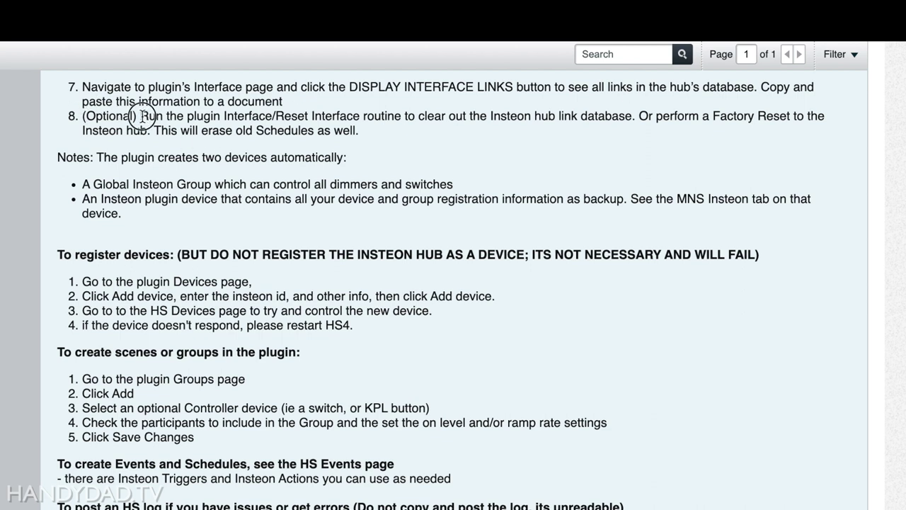
left_click_drag(141, 115, 380, 146)
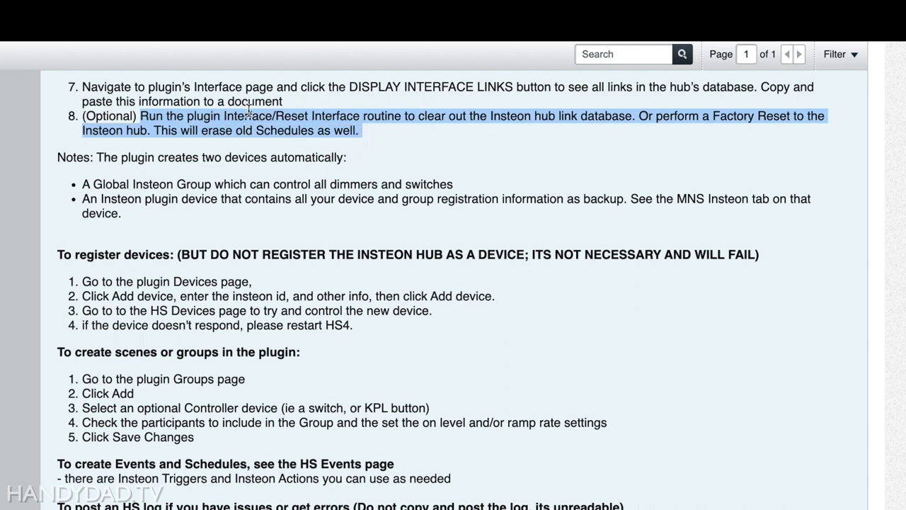
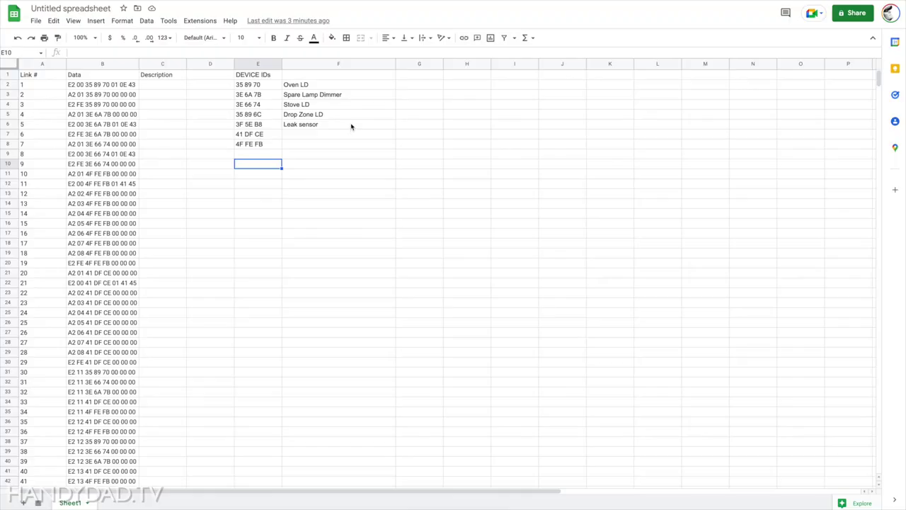
Copy the Oven LD's device ID, 35 89 70, and select the unlabelled ID 41 DF CE in the DEVICE IDs column.
left_click(262, 84)
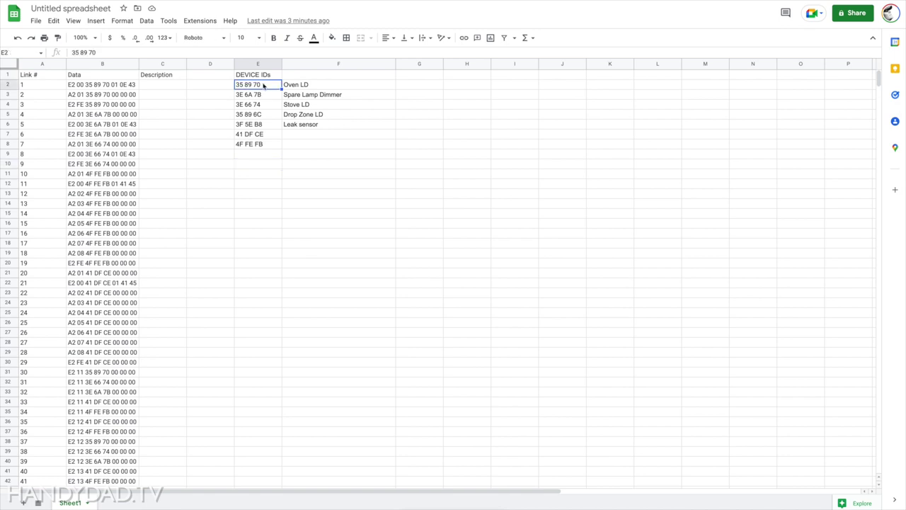
key("ctrl+c")
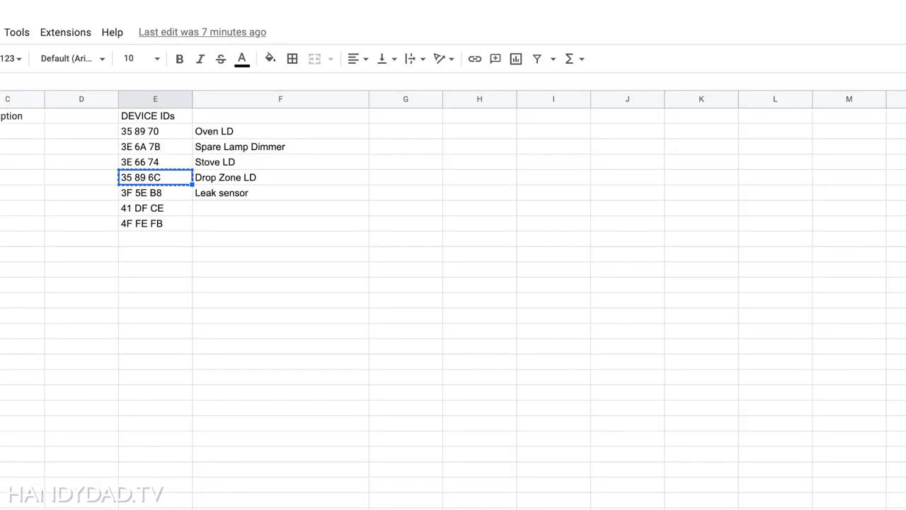
left_click(160, 209)
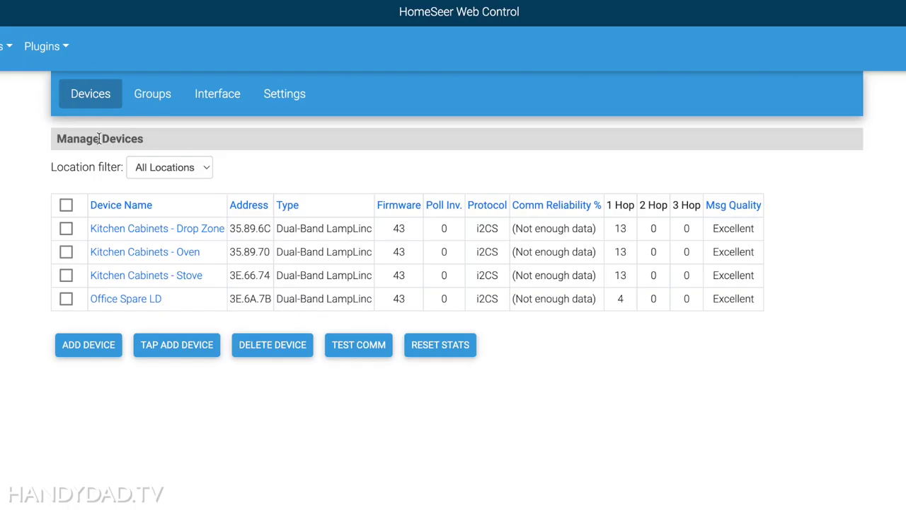
Switch to HomeSeer, run the Insteon plugin's Tap Add Device function to its end, and look through the device list.
left_click(174, 347)
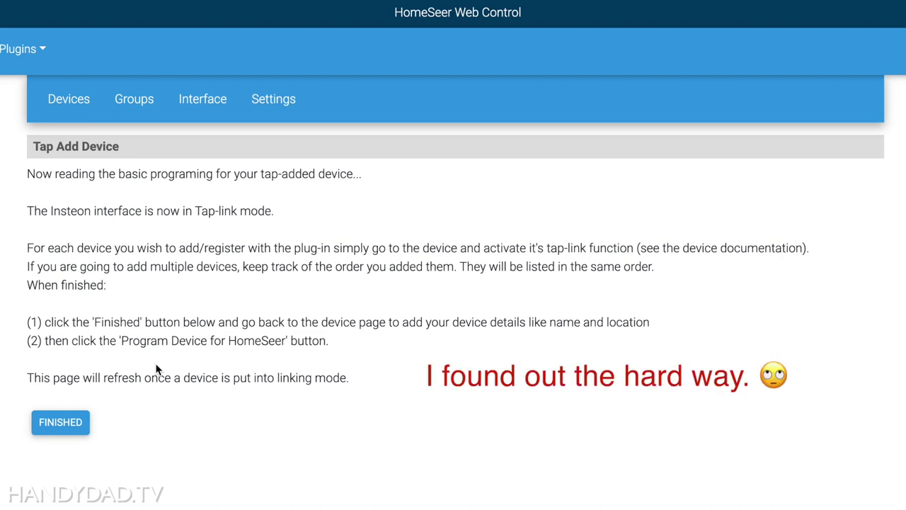
left_click(68, 428)
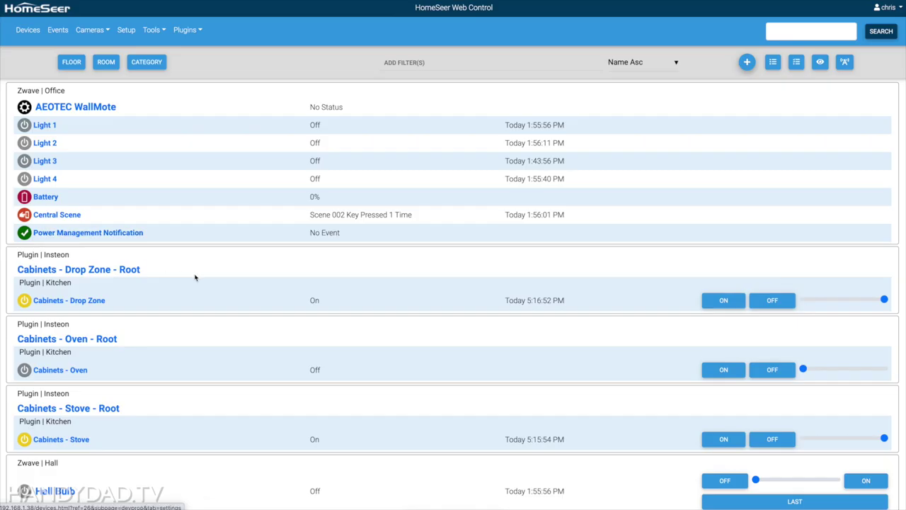
scroll(195, 276, "down", 6)
scroll(195, 278, "down", 1)
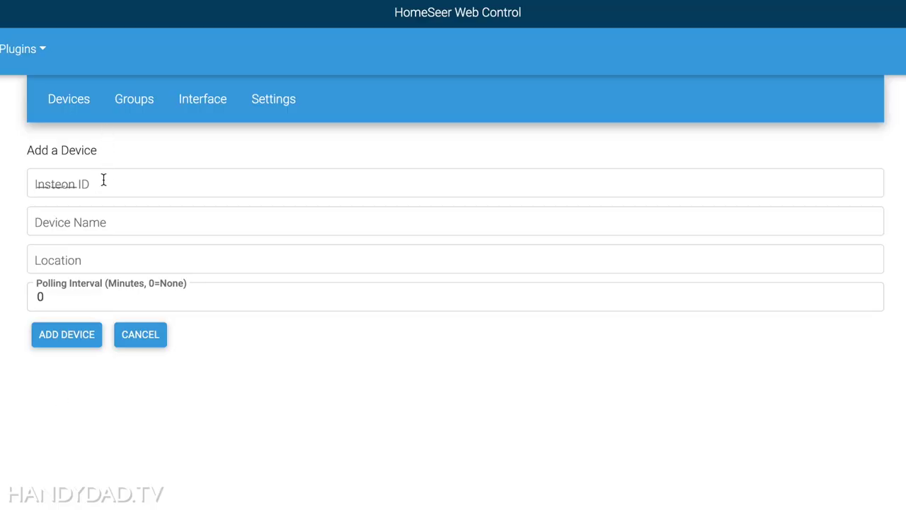
Add the kitchen keypad to the plugin with Insteon ID 41.DF.CE and continue once it is programmed.
left_click(103, 180)
type("41.DF.CE")
left_click(85, 336)
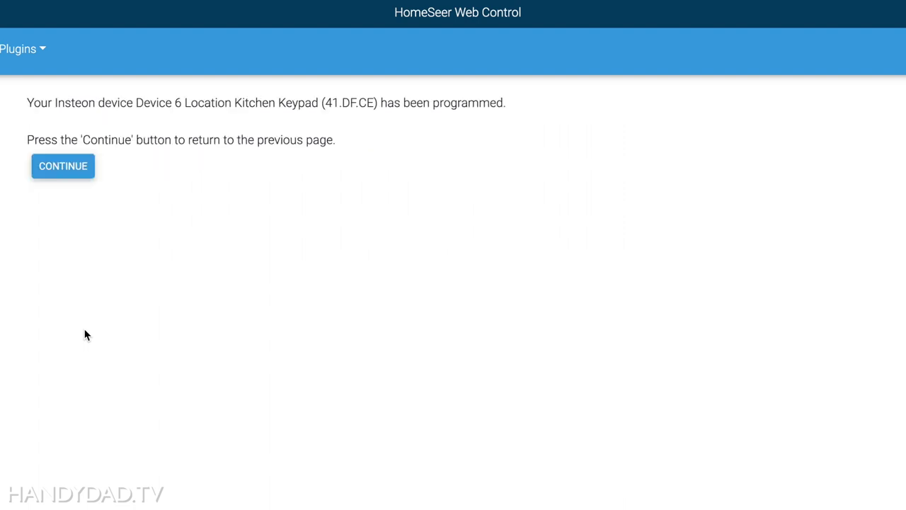
left_click(52, 172)
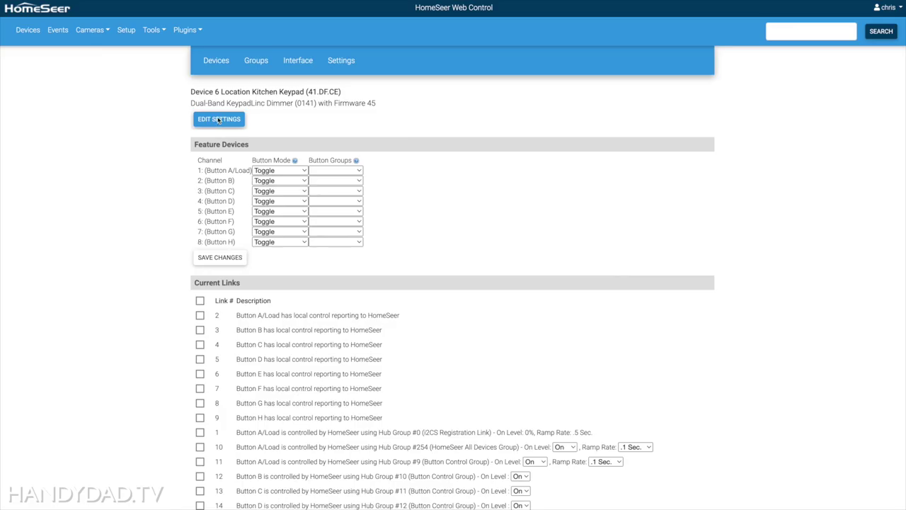
In the kitchen keypad's settings, set LED Brightness to 116 - Brightest and Default On Level to 100%.
left_click(218, 119)
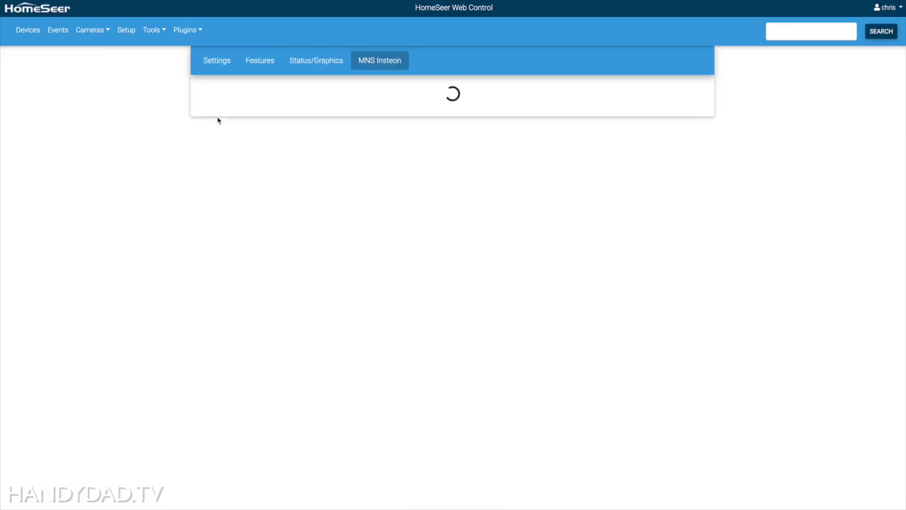
scroll(218, 348, "down", 3)
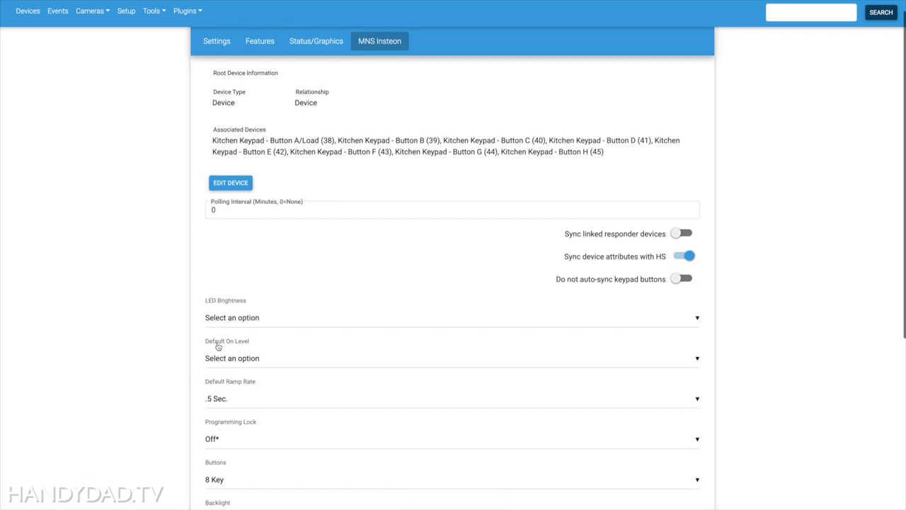
left_click(247, 271)
scroll(251, 274, "down", 5)
scroll(251, 275, "down", 1)
left_click(255, 153)
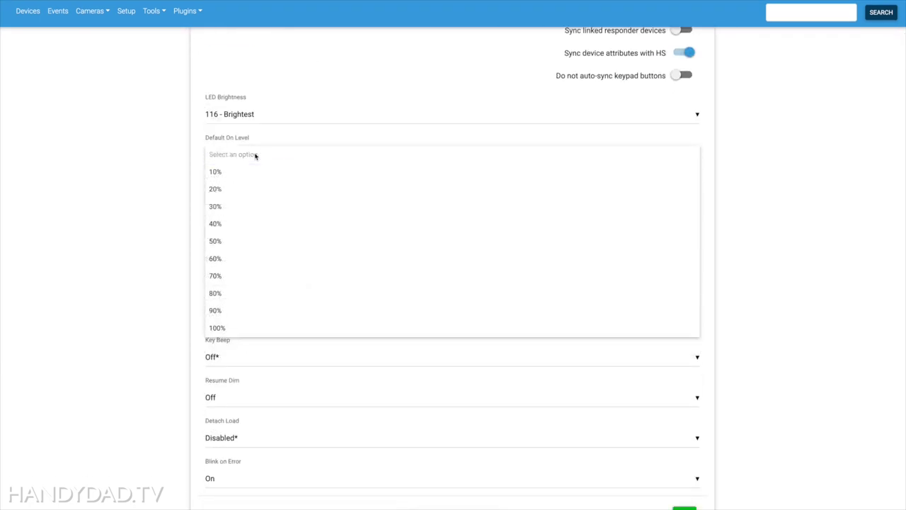
left_click(247, 328)
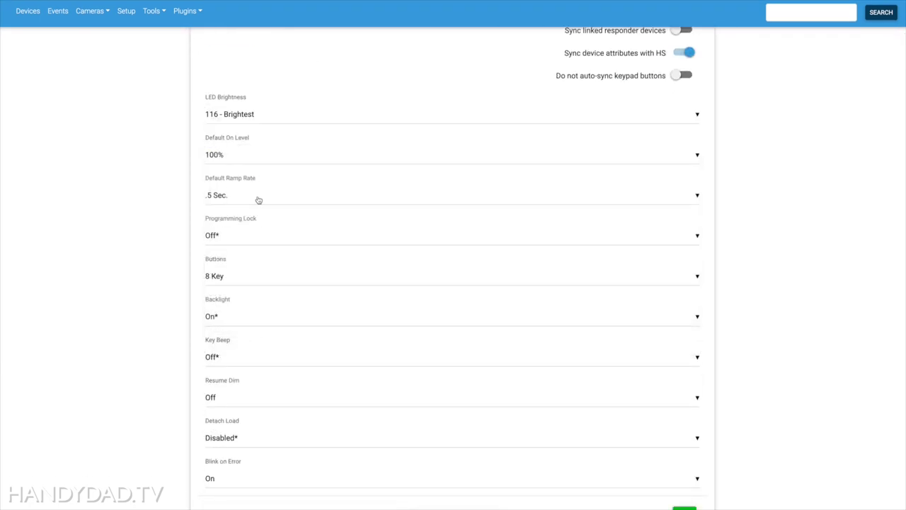
Set the kitchen keypad's Default Ramp Rate to .1 Sec.
left_click(247, 198)
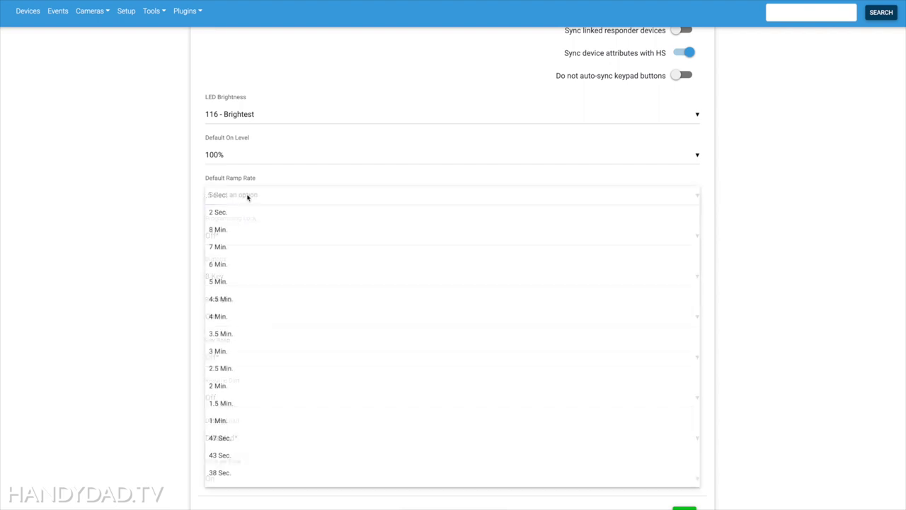
scroll(253, 310, "down", 10)
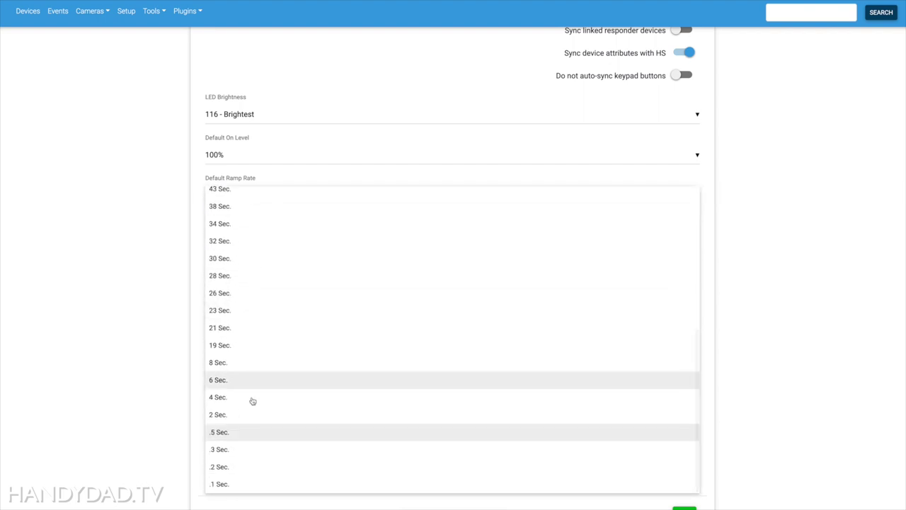
left_click(239, 484)
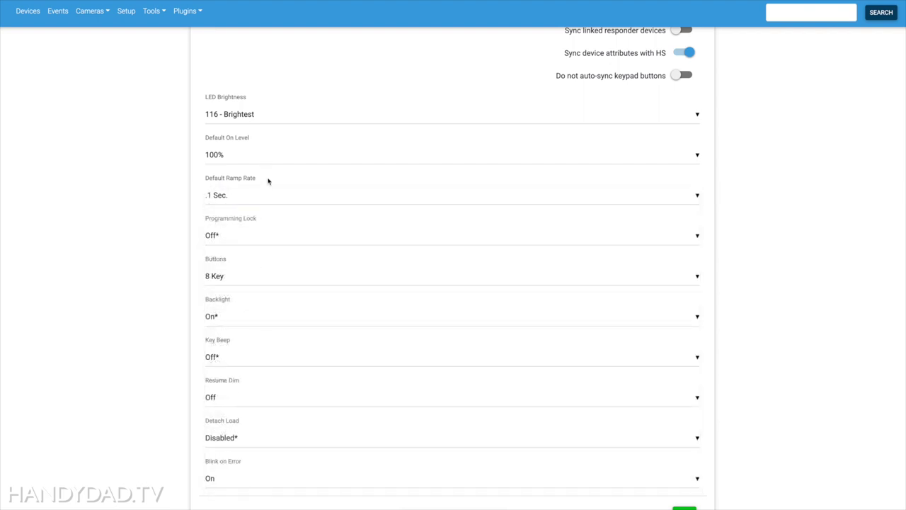
scroll(268, 182, "down", 2)
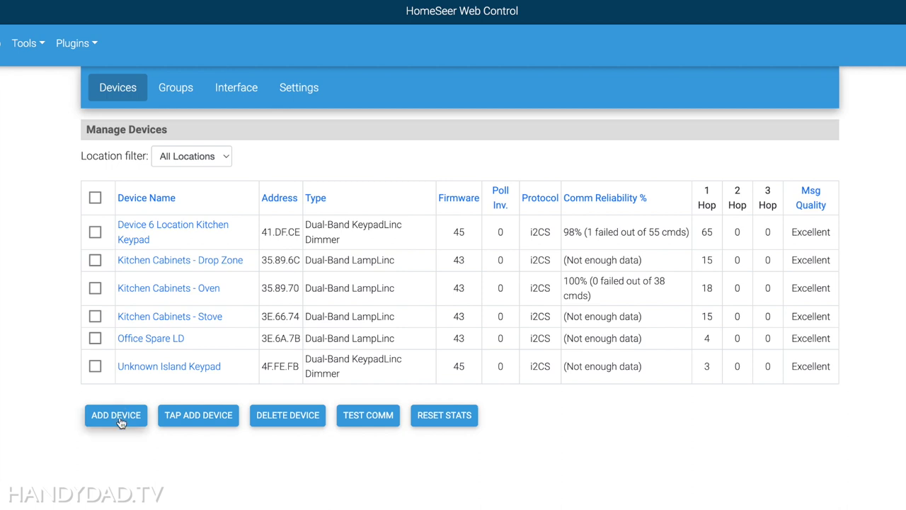
Add a new Insteon device with ID 3F.5E.B8 and the name Leak Sensor.
left_click(119, 419)
left_click(144, 161)
type("3F")
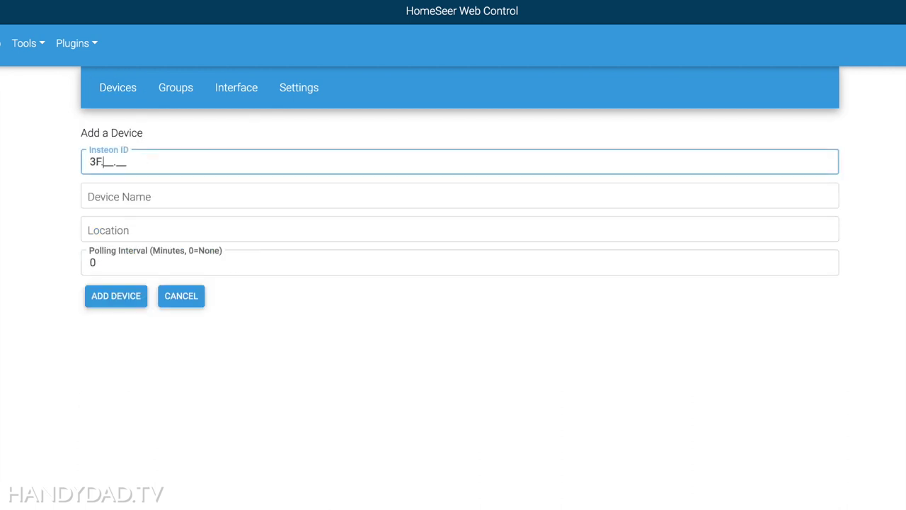
type(".5E.B8")
key("Tab")
type("Leak")
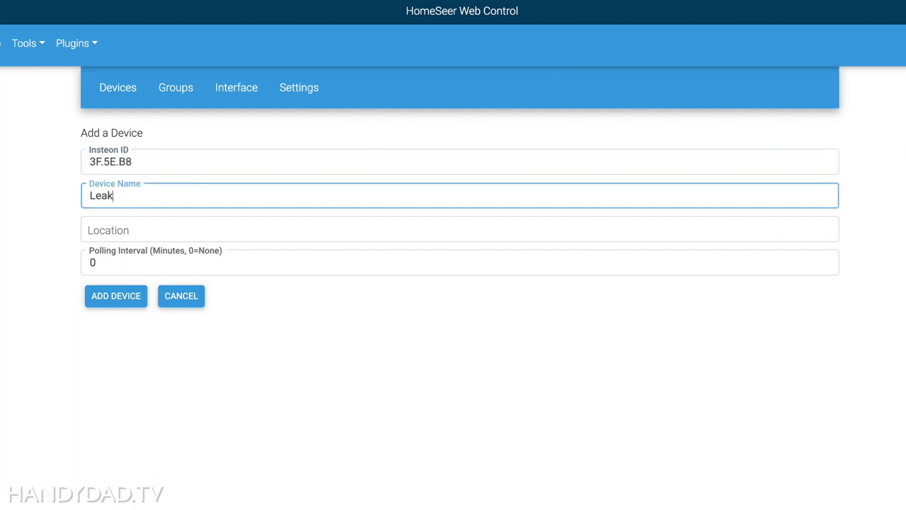
type(" Sensor")
left_click(117, 301)
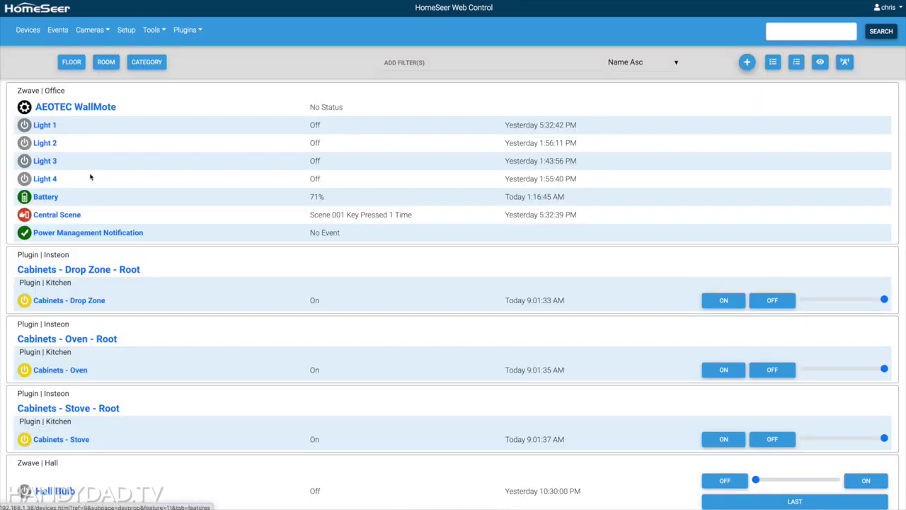
Find the Leak Sensor feature in the device list and examine its status graphics and advanced information.
scroll(149, 292, "down", 3)
scroll(149, 292, "down", 10)
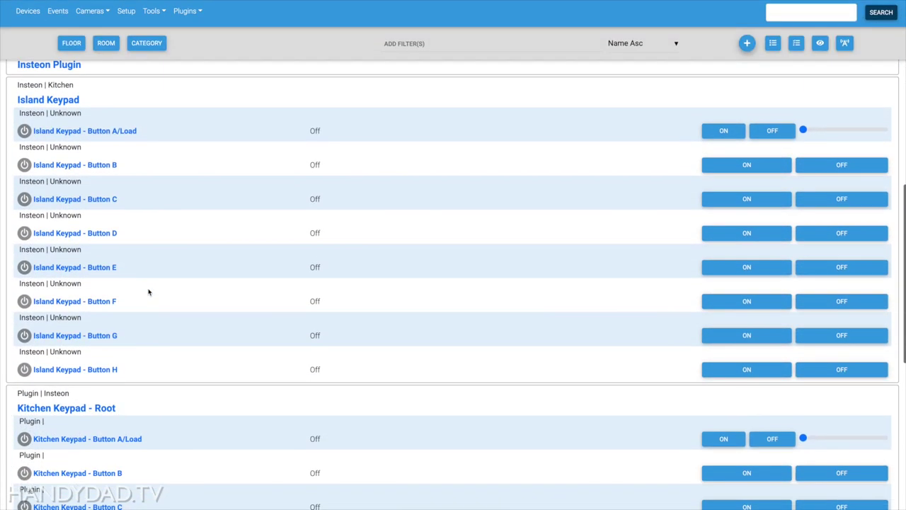
scroll(149, 292, "down", 1)
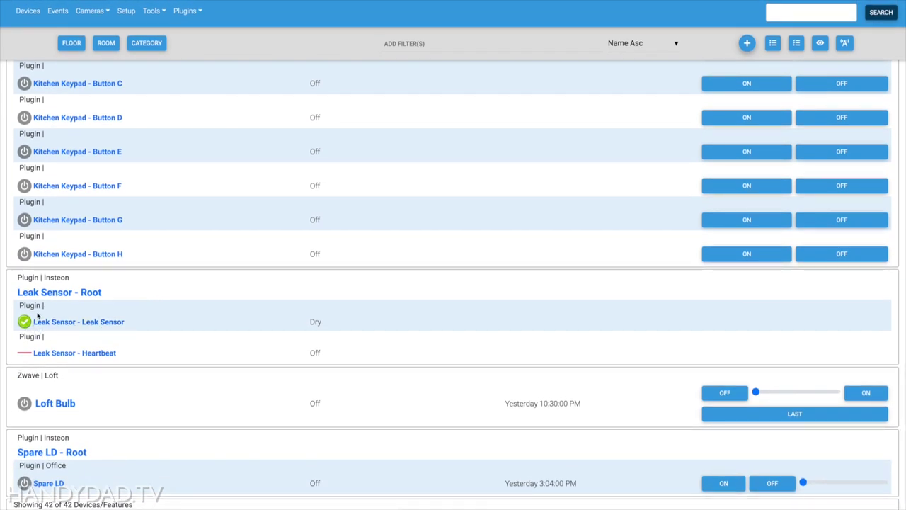
left_click(99, 320)
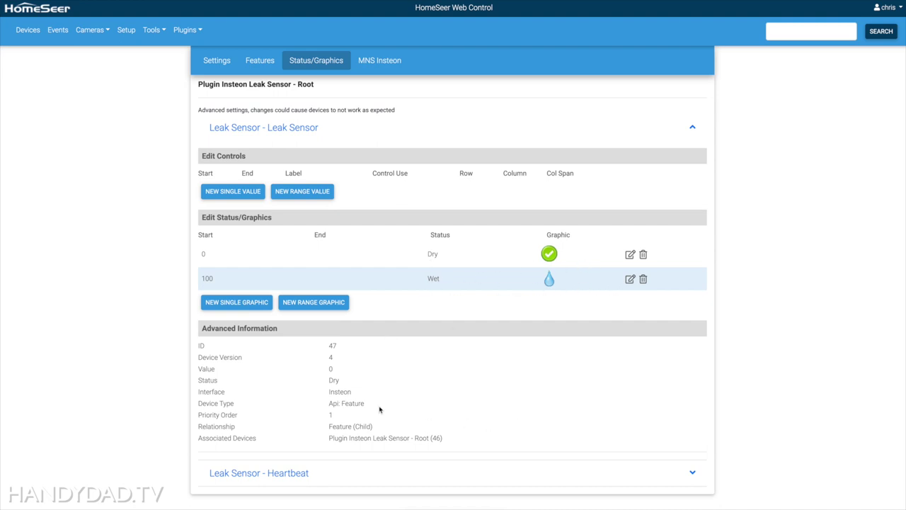
scroll(133, 380, "down", 1)
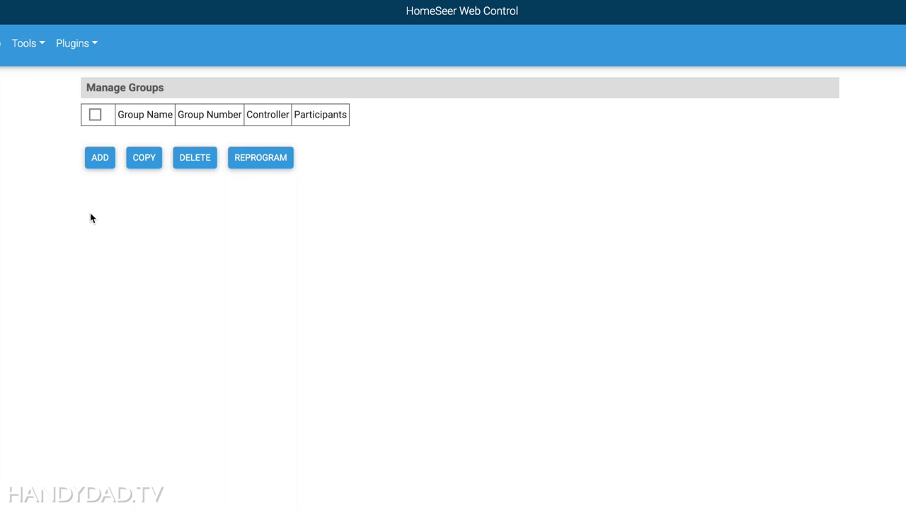
Add a new Insteon group with the Kitchen Cabinets Drop Zone, Oven and Stove outlets as participants.
left_click(99, 159)
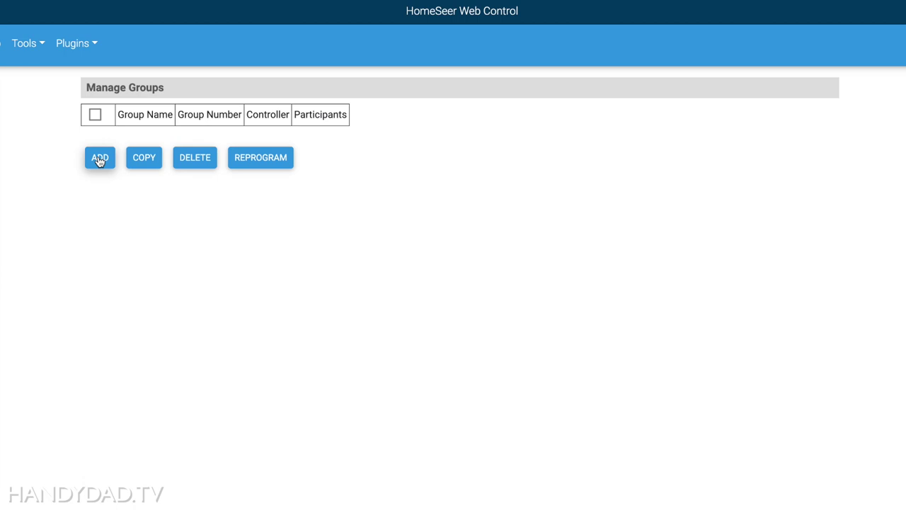
left_click(100, 160)
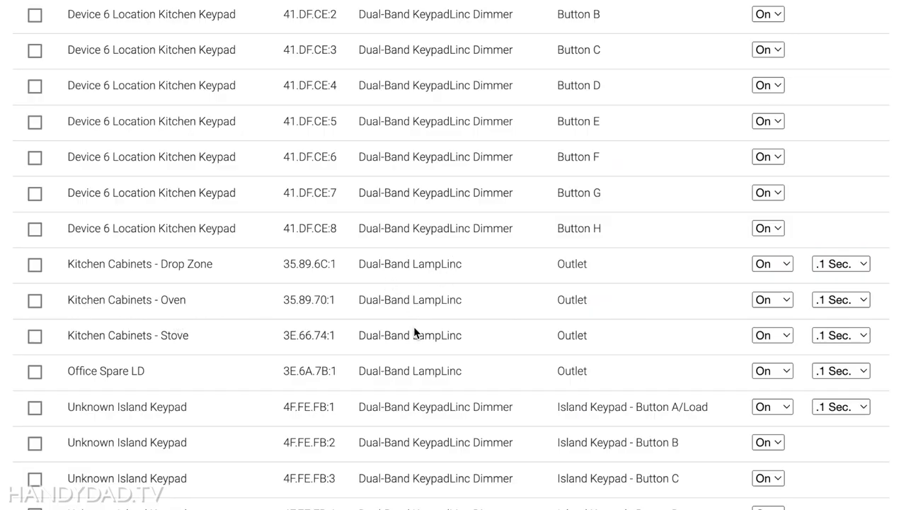
left_click(36, 267)
left_click(35, 301)
left_click(35, 338)
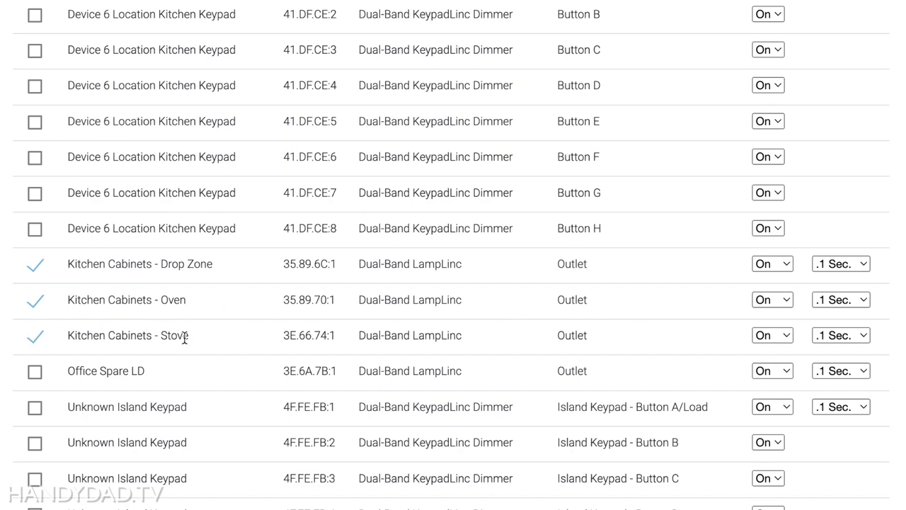
Set the group's controller to Device 6 Location Kitchen Keypad Button C.
scroll(191, 346, "up", 5)
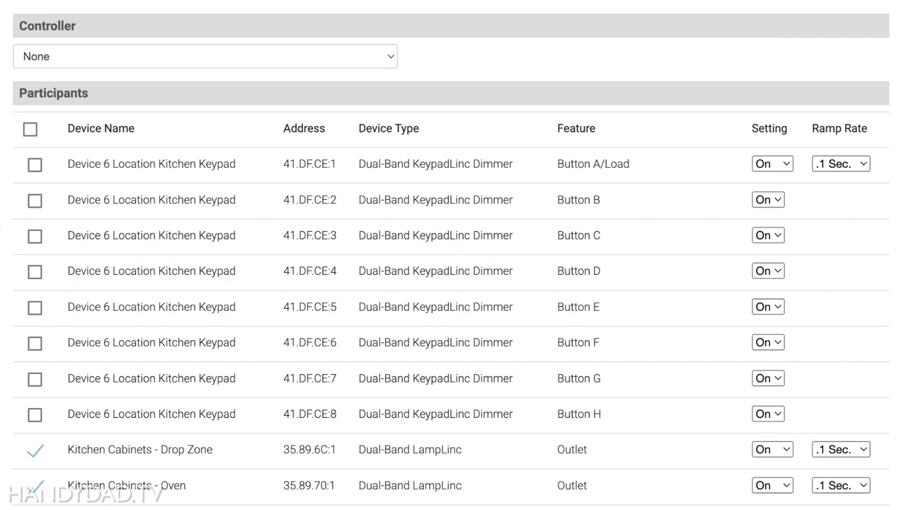
left_click(76, 61)
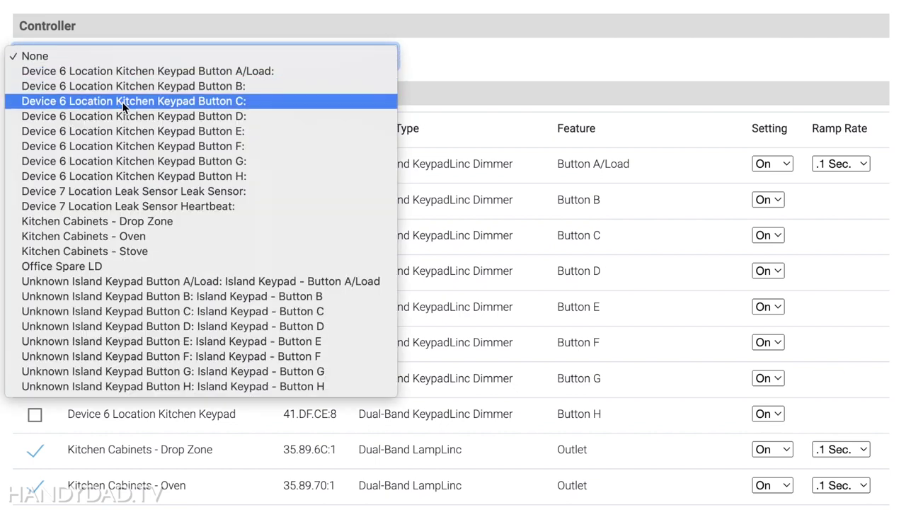
left_click(210, 105)
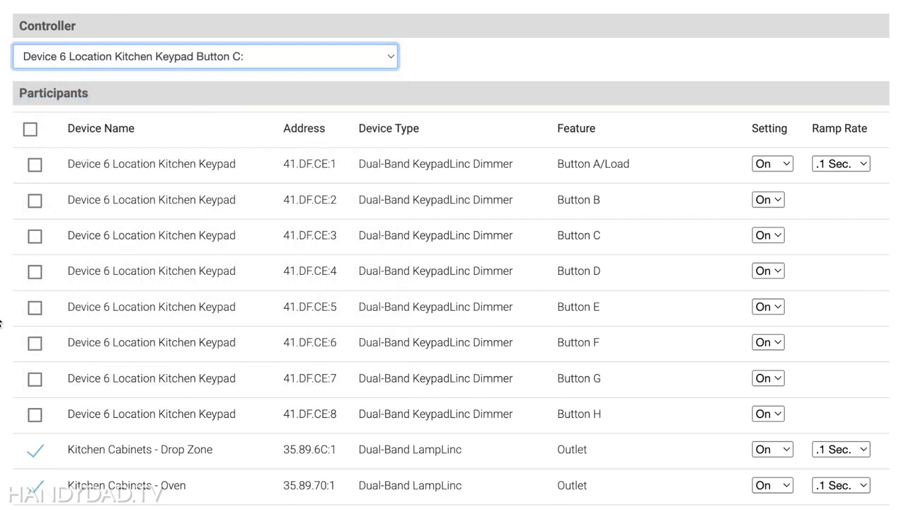
Include Button C of the Kitchen Keypad and Button C of the Island Keypad as group participants.
scroll(2, 322, "down", 2)
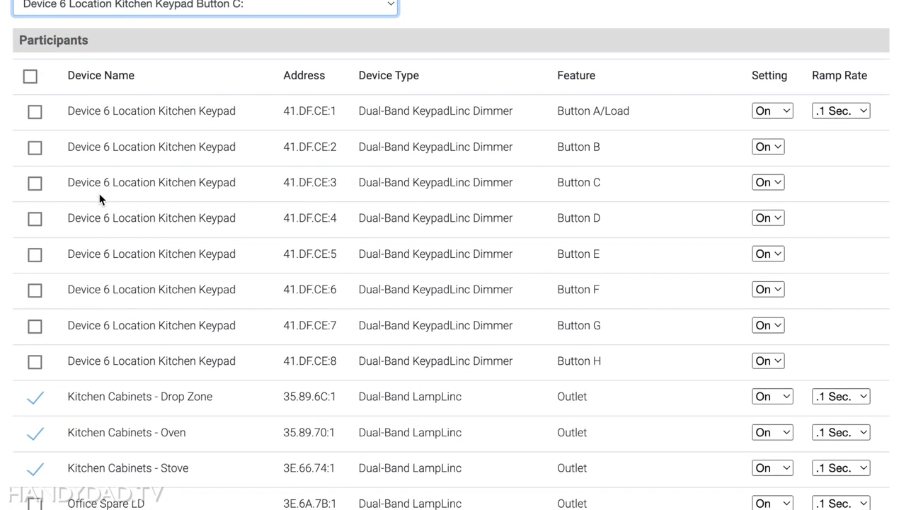
left_click(36, 183)
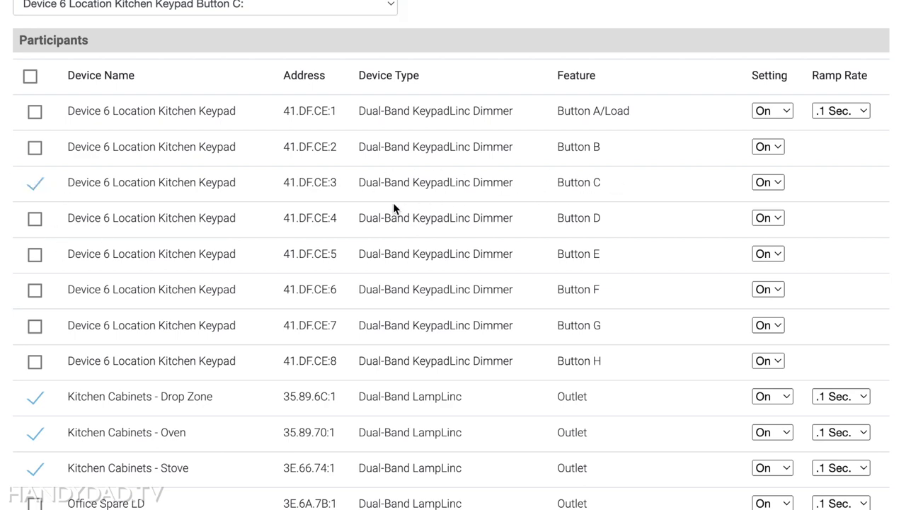
scroll(394, 207, "down", 5)
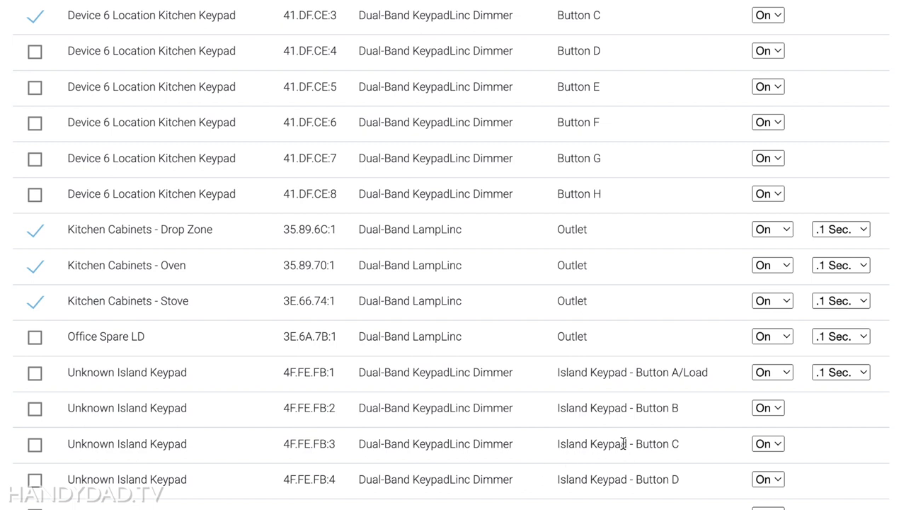
left_click(36, 446)
Check the group's controller and participants, and save the changes to reprogram the group links.
scroll(184, 61, "up", 6)
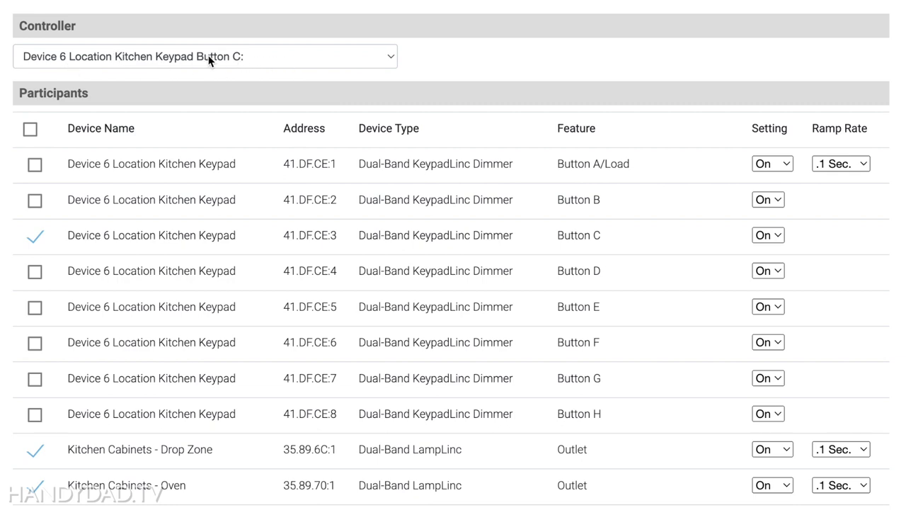
scroll(233, 60, "down", 3)
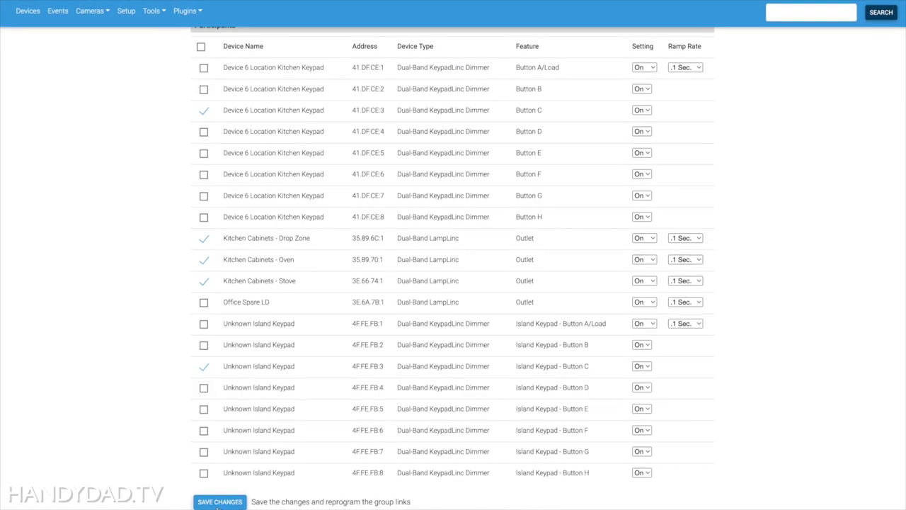
left_click(220, 501)
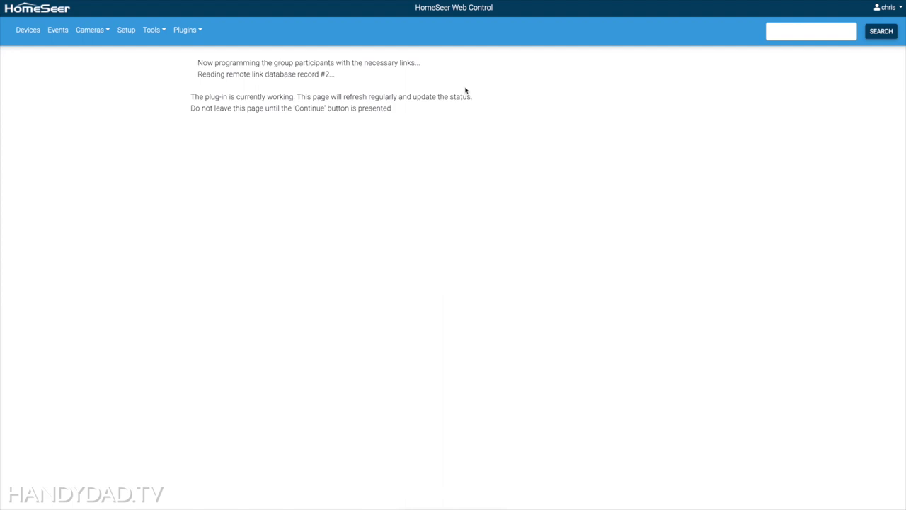
Open New Group in the Insteon group manager and review its name, controller and participants.
left_click(258, 60)
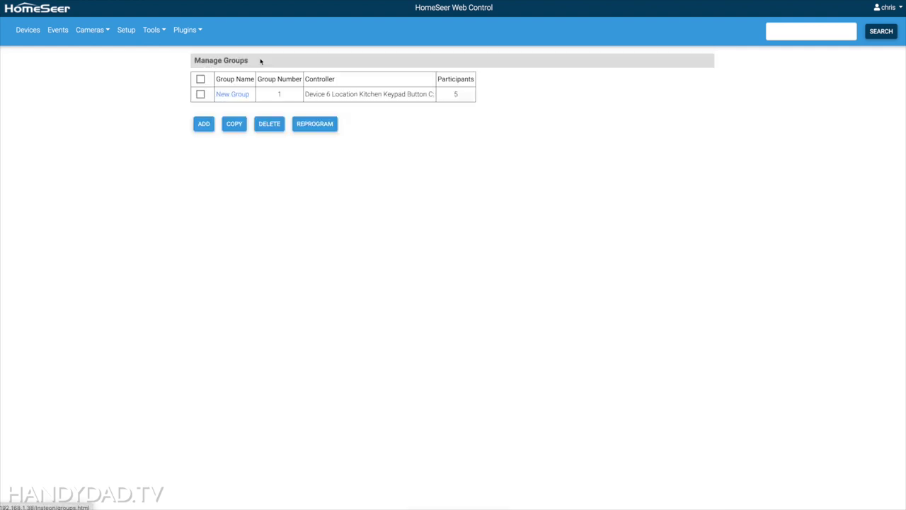
left_click(240, 96)
left_click(250, 90)
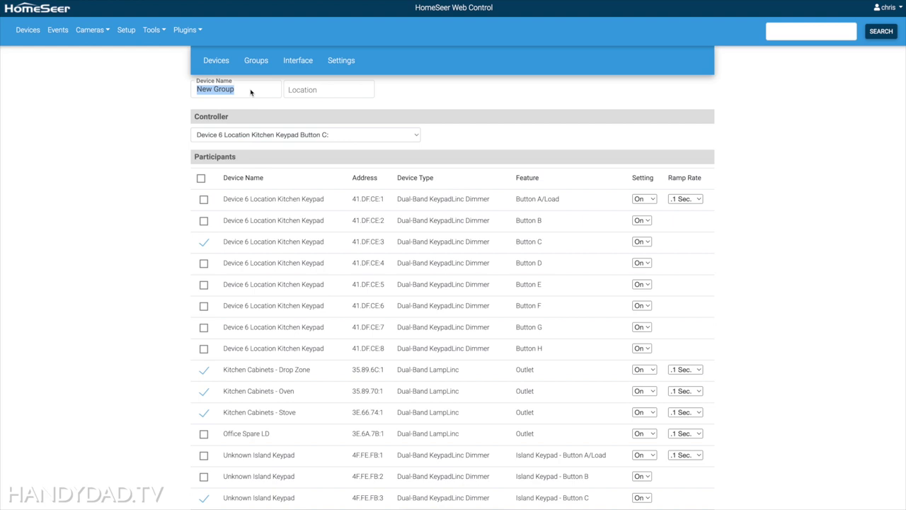
triple_click(250, 90)
scroll(243, 91, "down", 2)
scroll(243, 91, "up", 2)
left_click(234, 92)
Open the settings of the New Group device from the device list and rename it Cabinets Scene.
left_click(27, 31)
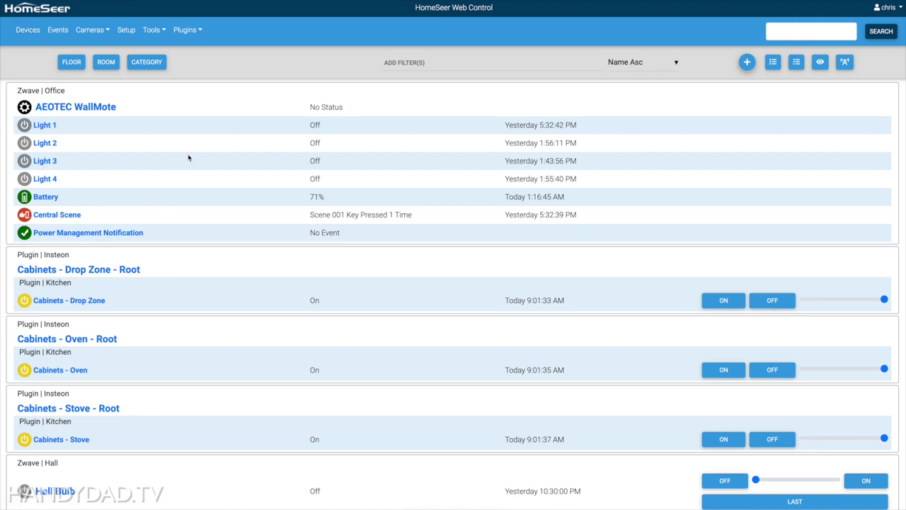
scroll(188, 158, "down", 15)
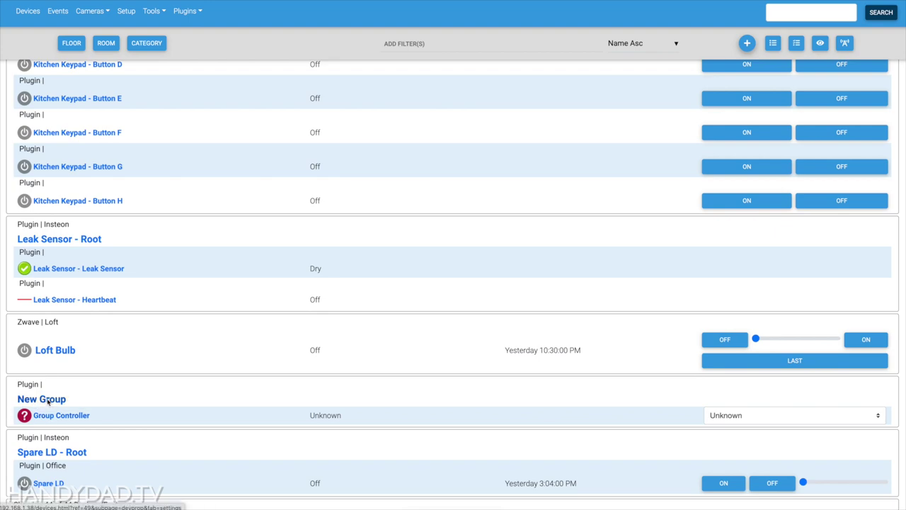
left_click(47, 401)
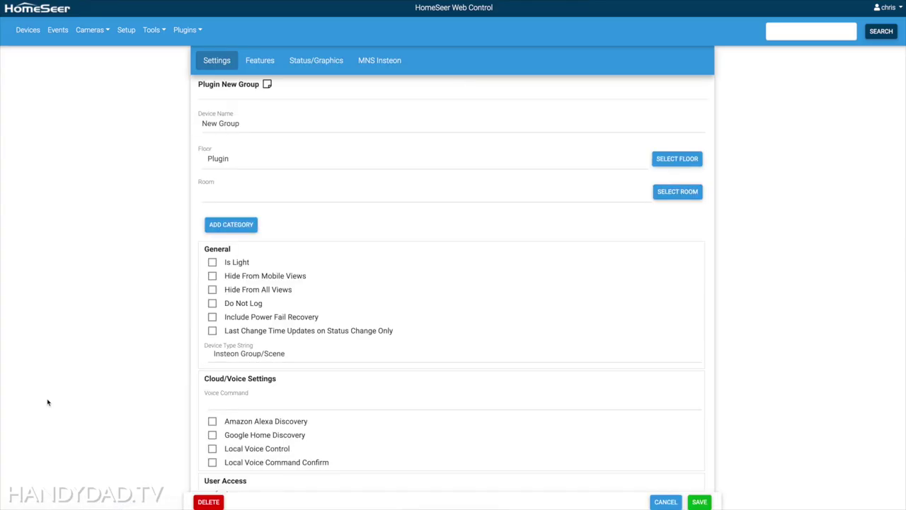
triple_click(244, 123)
type("Cabinets Scene")
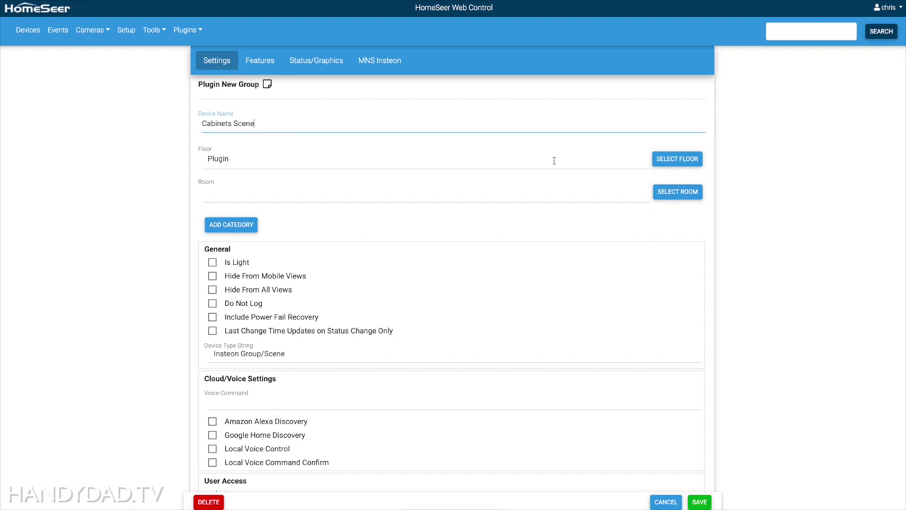
Set the scene device's floor to Insteon and its room to Kitchen, and save the settings.
left_click(670, 165)
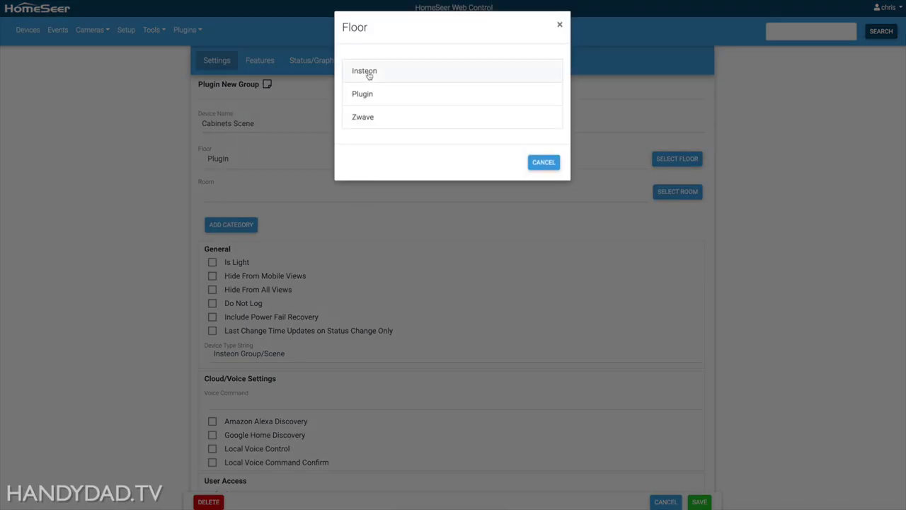
left_click(366, 73)
left_click(331, 194)
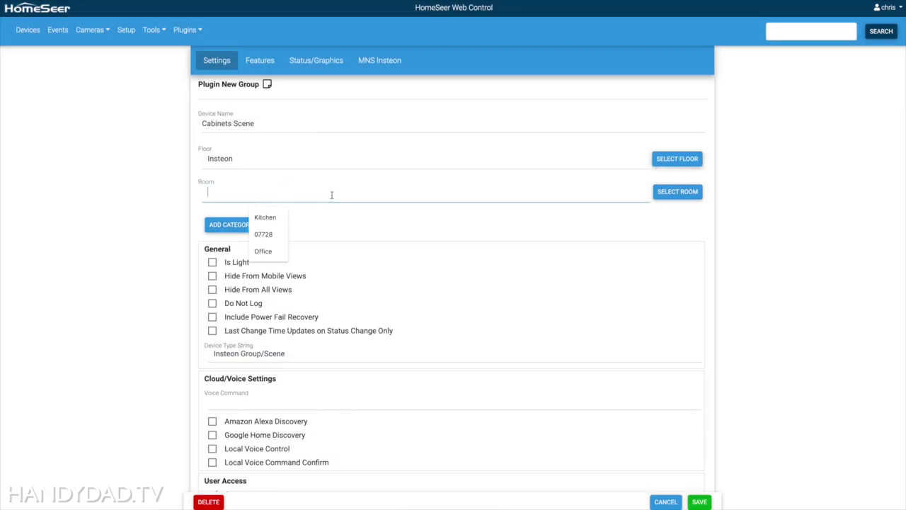
left_click(278, 217)
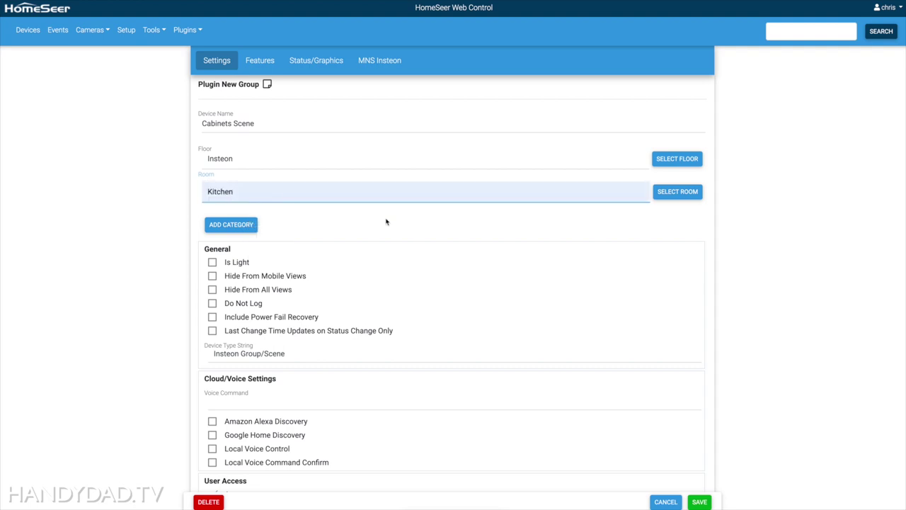
scroll(395, 303, "down", 1)
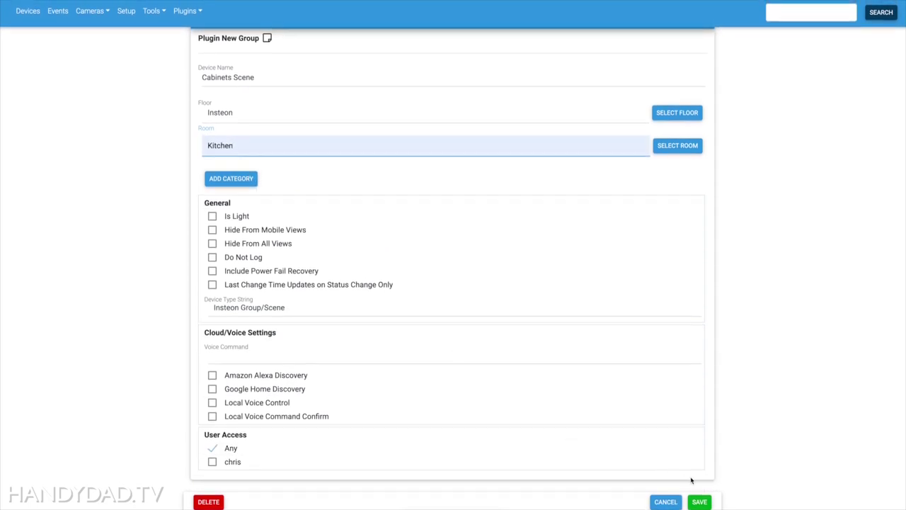
left_click(701, 502)
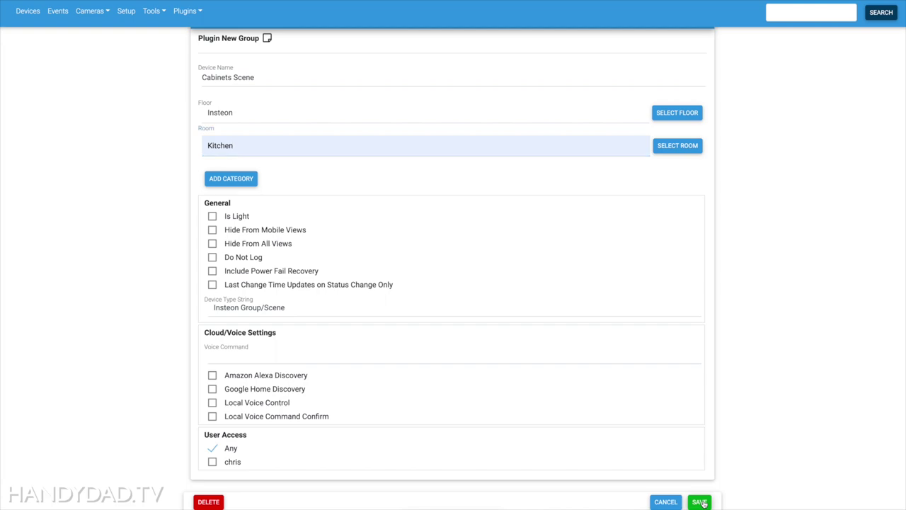
Test the Cabinets Scene in the device list by switching its group controller to Off and back to On.
scroll(272, 311, "down", 20)
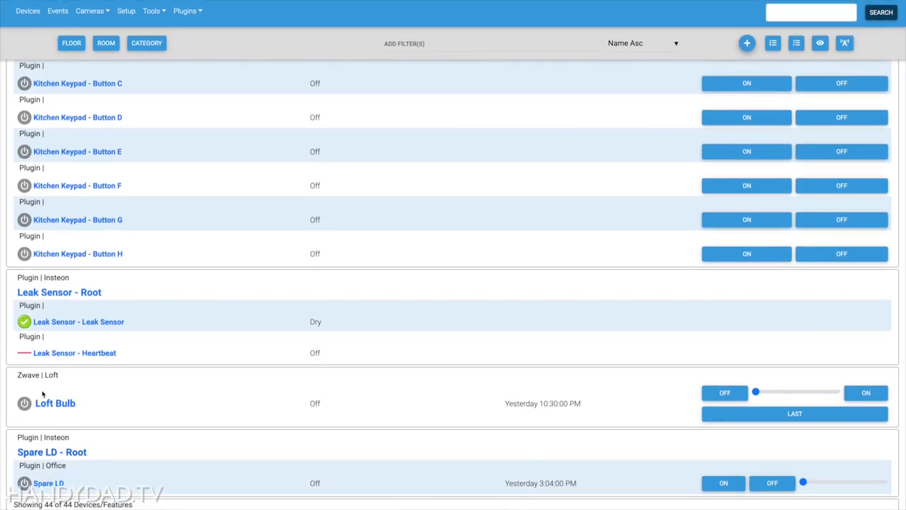
scroll(118, 370, "up", 15)
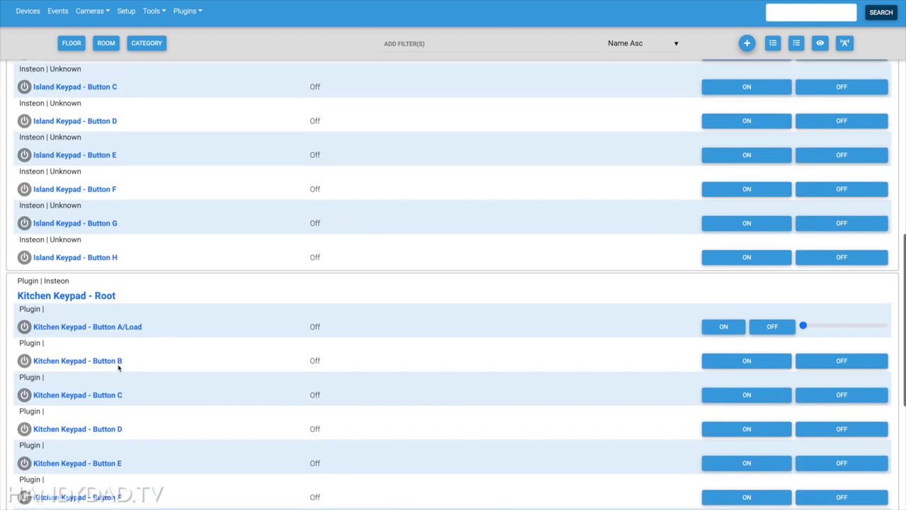
scroll(118, 369, "up", 5)
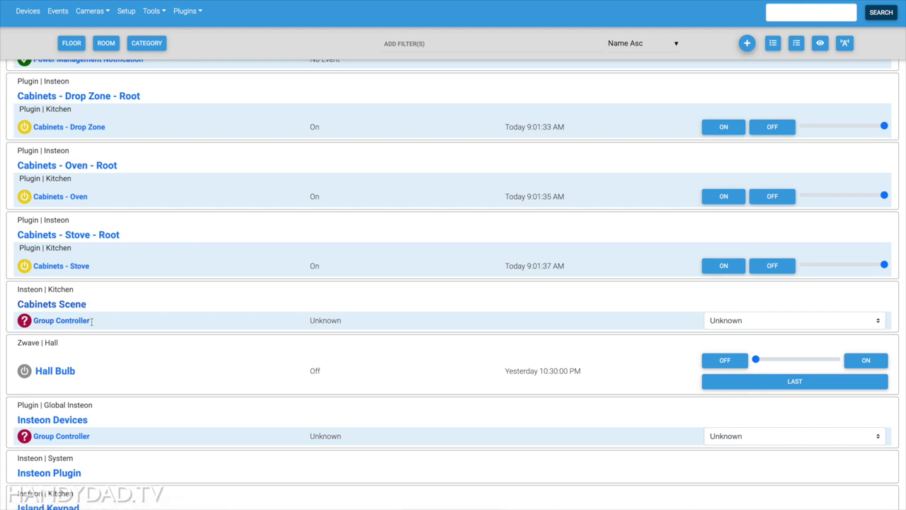
left_click(723, 320)
left_click(716, 342)
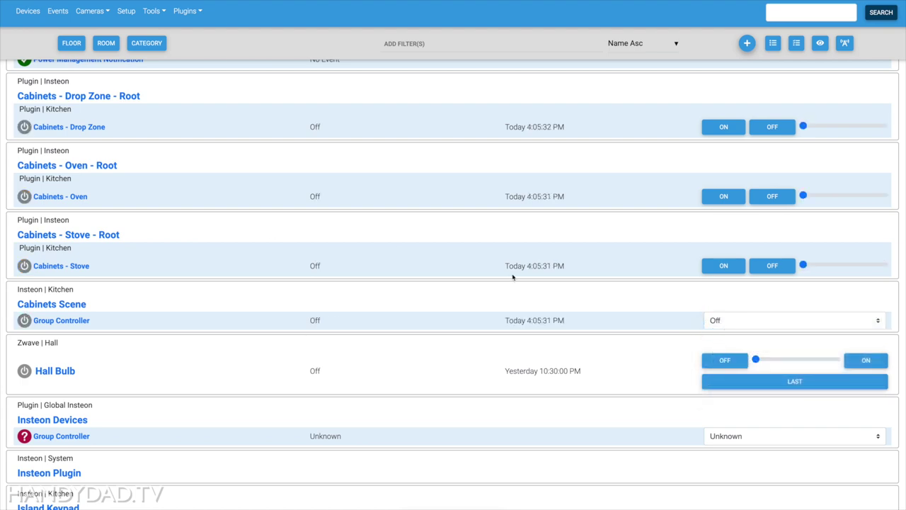
left_click(738, 323)
left_click(737, 312)
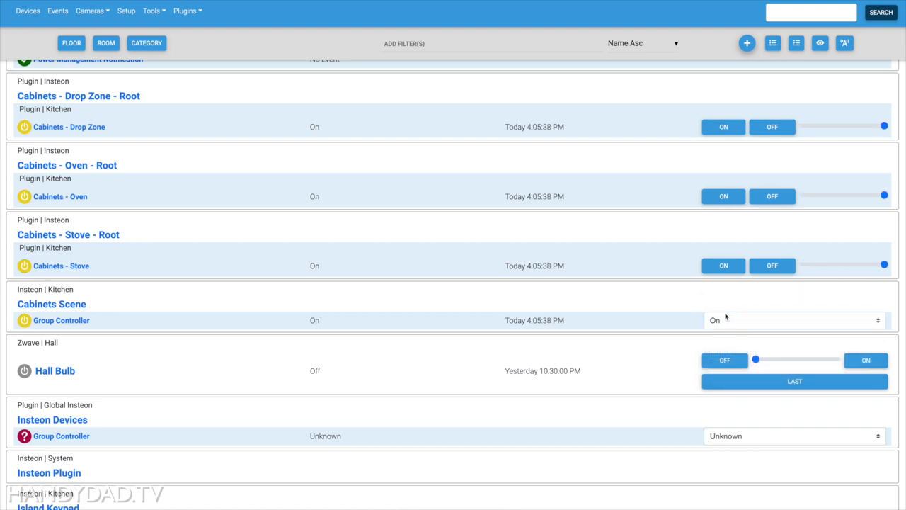
Check the status of the cabinet lights and the Kitchen Keypad buttons in the device list.
scroll(128, 287, "up", 3)
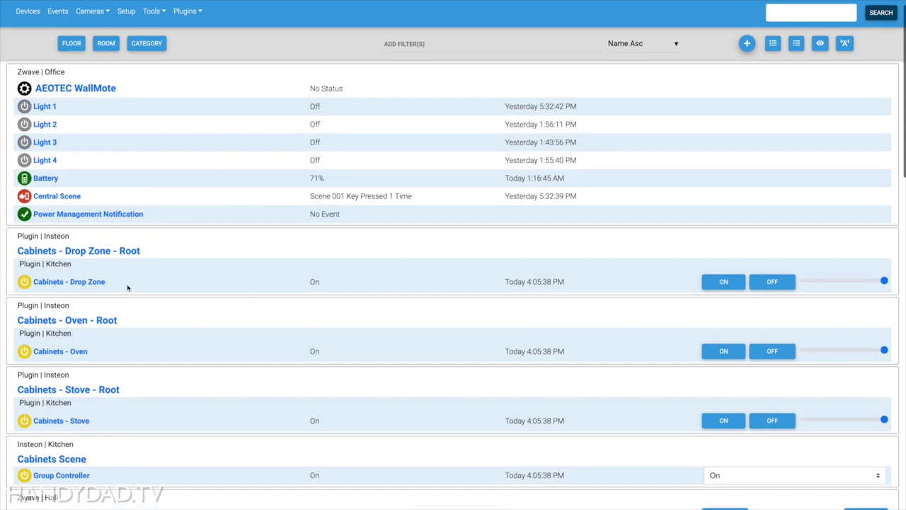
scroll(127, 287, "down", 8)
scroll(127, 288, "down", 3)
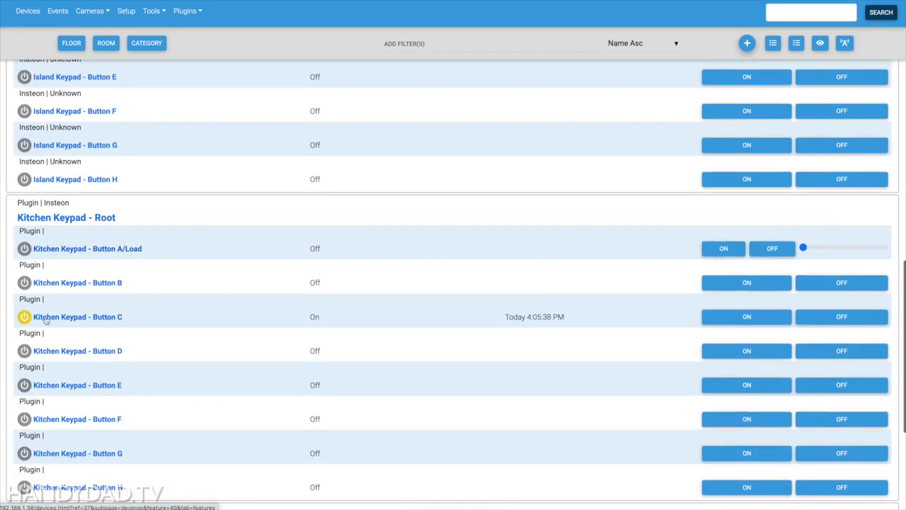
scroll(125, 317, "down", 4)
scroll(125, 318, "up", 8)
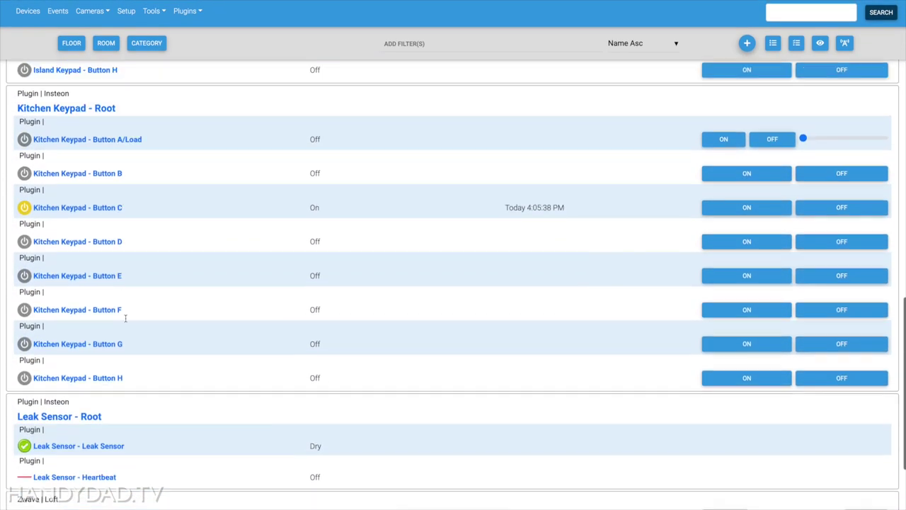
scroll(166, 223, "up", 6)
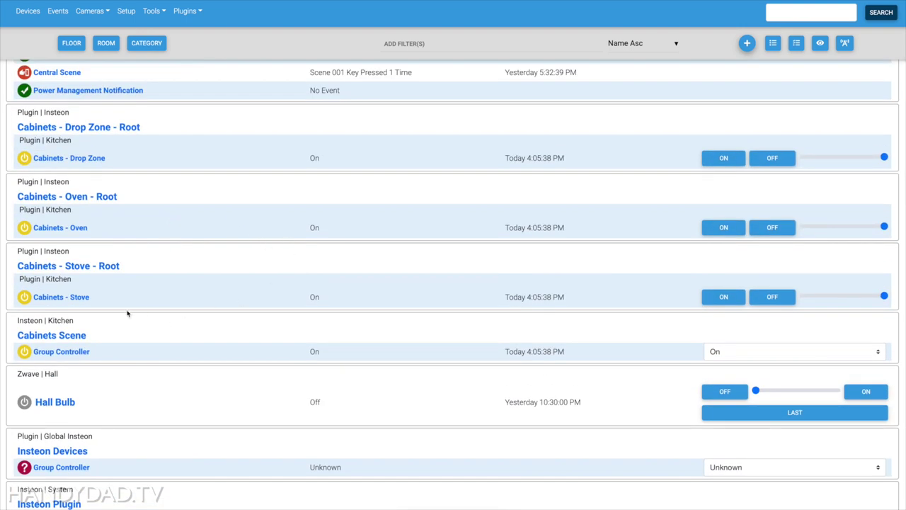
Create an event named 7am in the Schedules event group, triggered when the time is at 7:00:00 AM.
left_click(57, 10)
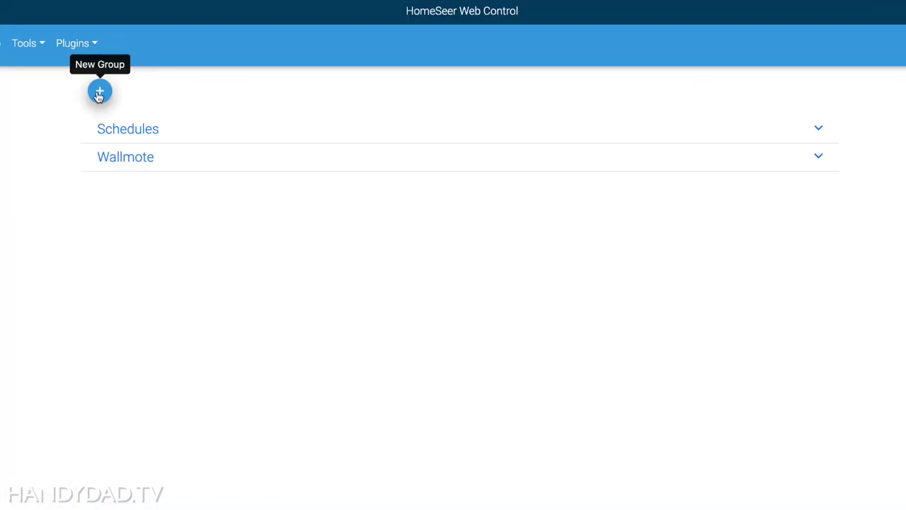
left_click(220, 92)
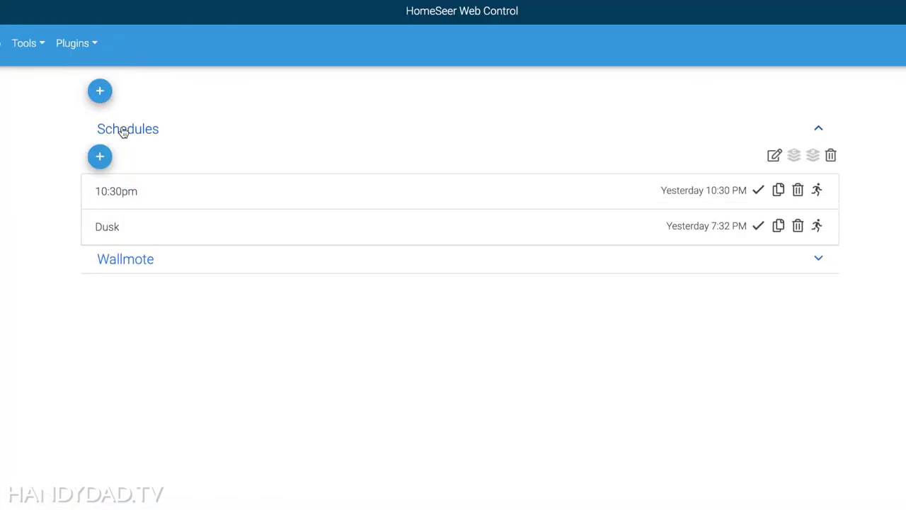
left_click(100, 156)
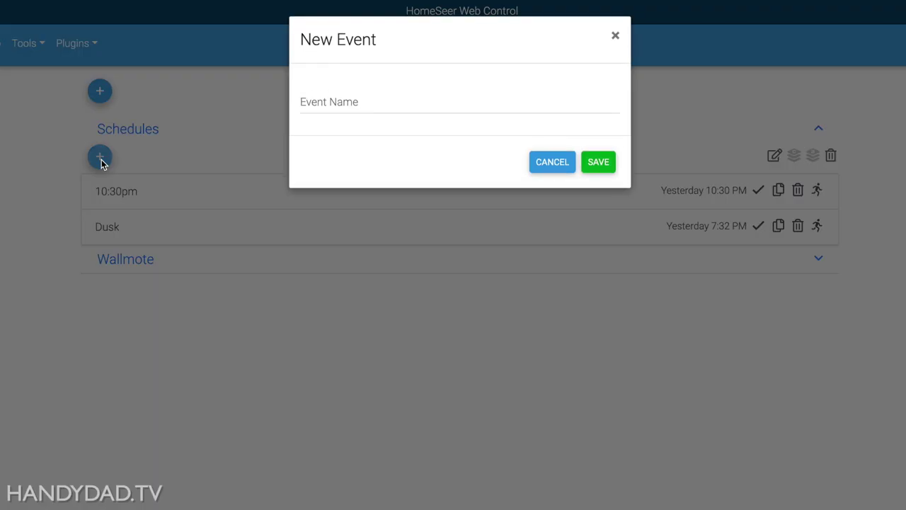
left_click(367, 104)
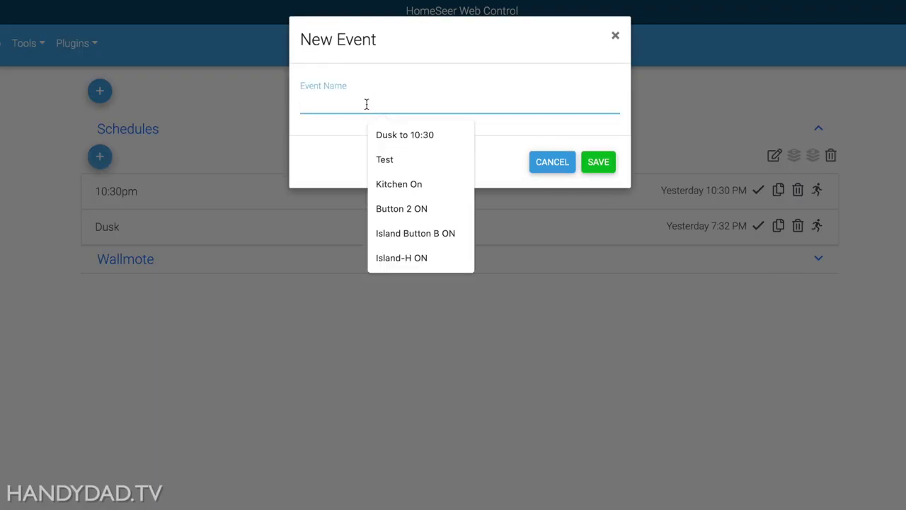
type("7am")
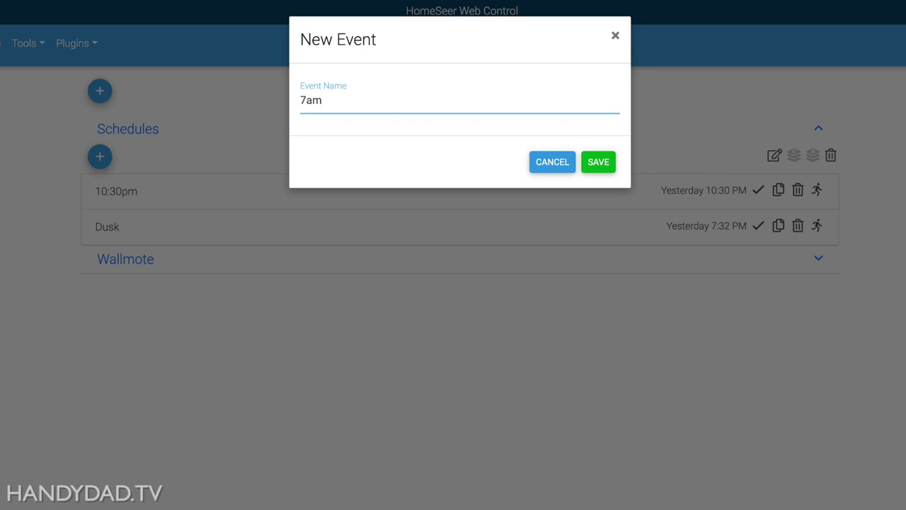
left_click(599, 163)
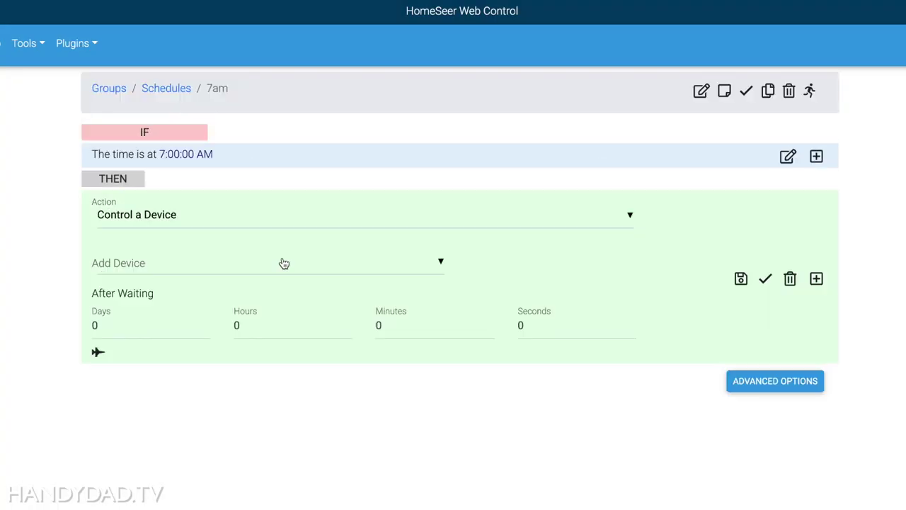
Make the 7am event set the Insteon-Kitchen-Cabinets Scene-Group Controller to On, and save the action.
left_click(284, 264)
scroll(283, 481, "down", 1)
scroll(284, 482, "down", 1)
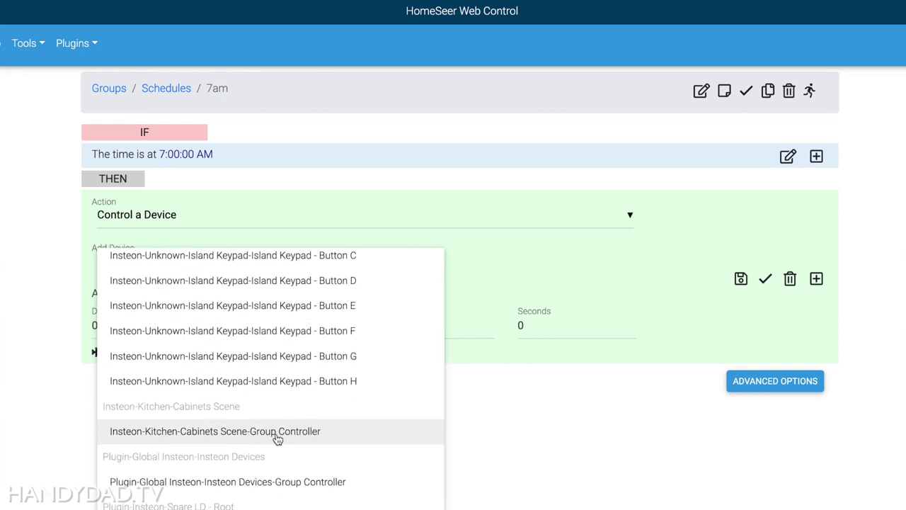
left_click(278, 433)
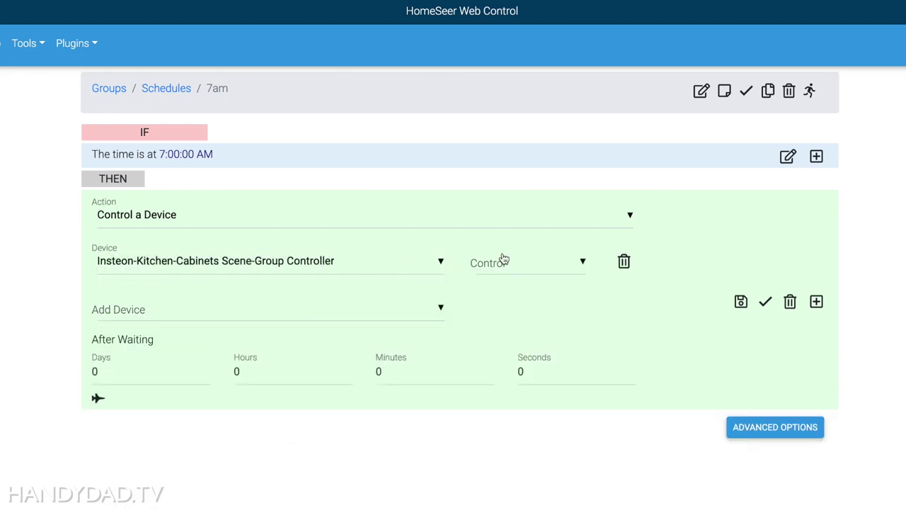
left_click(522, 266)
left_click(499, 292)
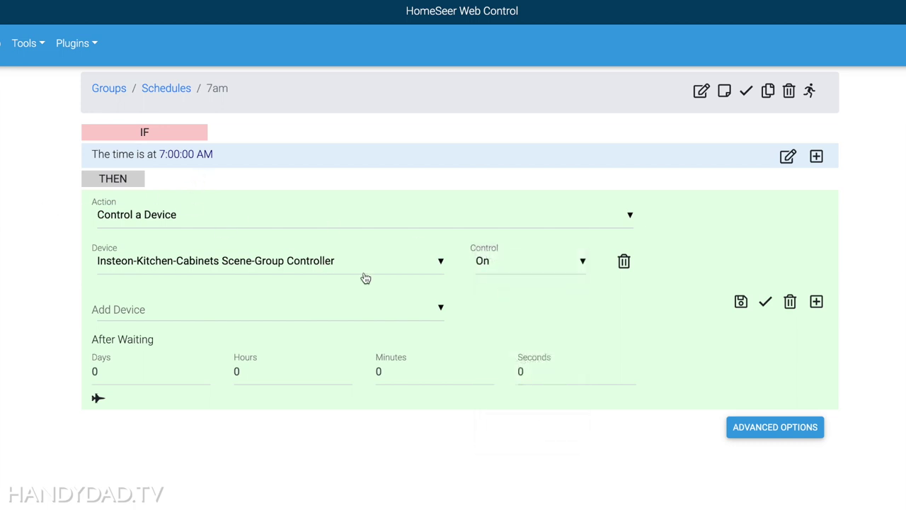
left_click(740, 302)
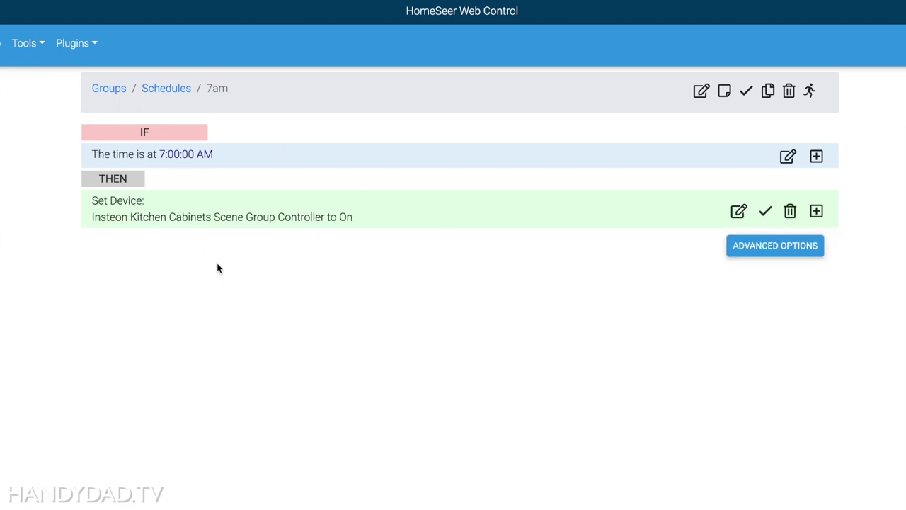
Add the Insteon-Kitchen-Cabinets Scene-Group Controller set to Off to the 10:30pm event's device action, and save the action.
left_click(166, 90)
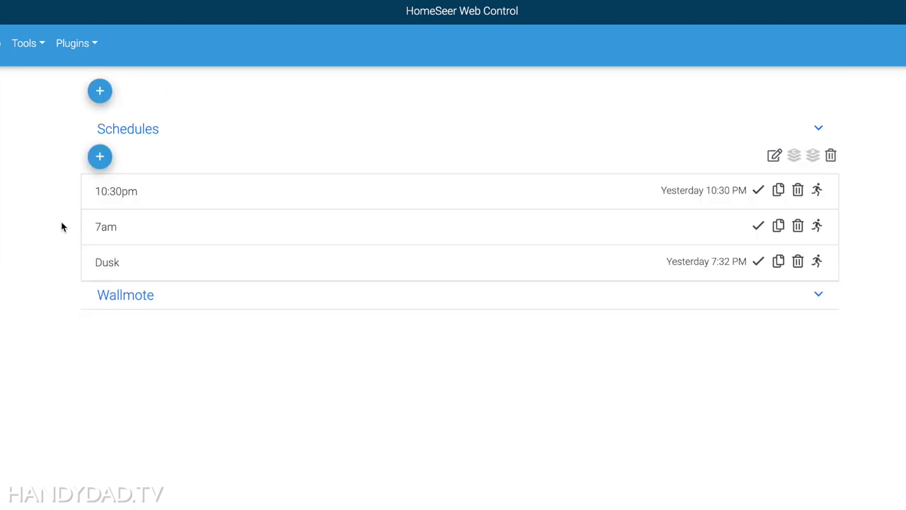
left_click(123, 197)
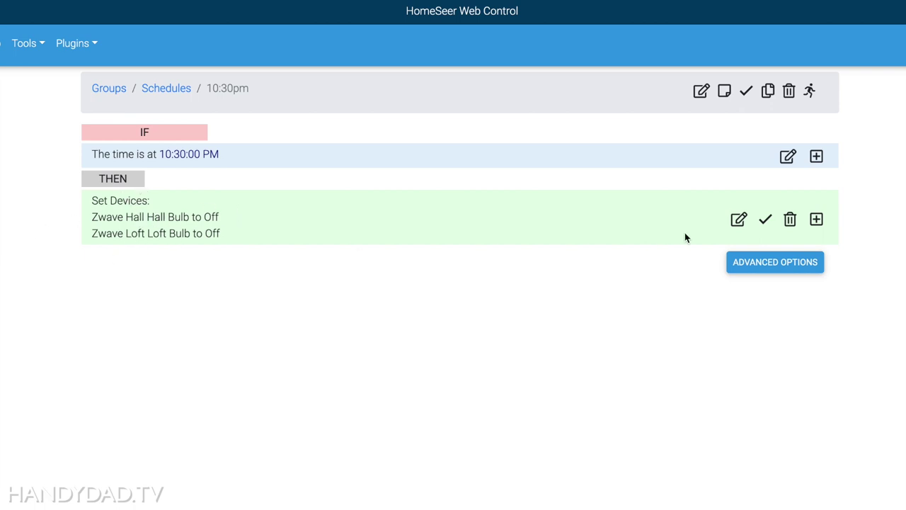
left_click(739, 220)
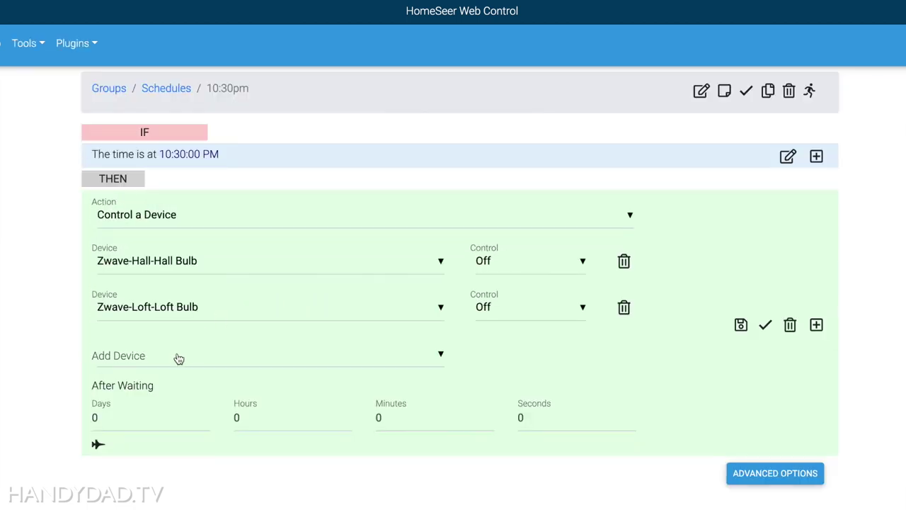
left_click(177, 352)
scroll(188, 461, "down", 1)
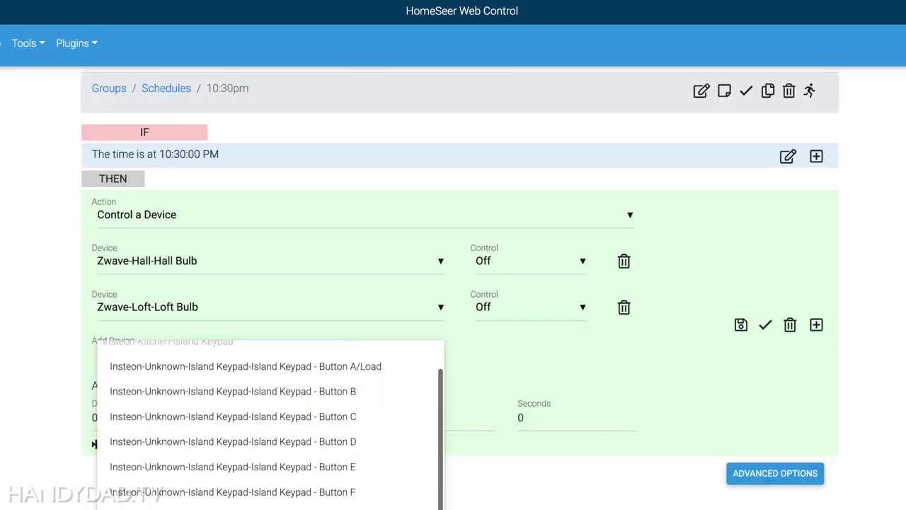
left_click(188, 425)
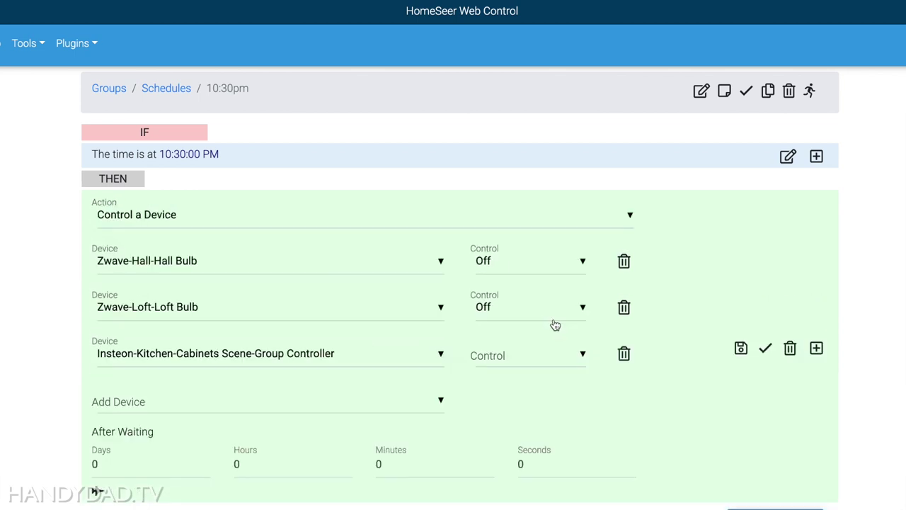
left_click(525, 362)
left_click(506, 403)
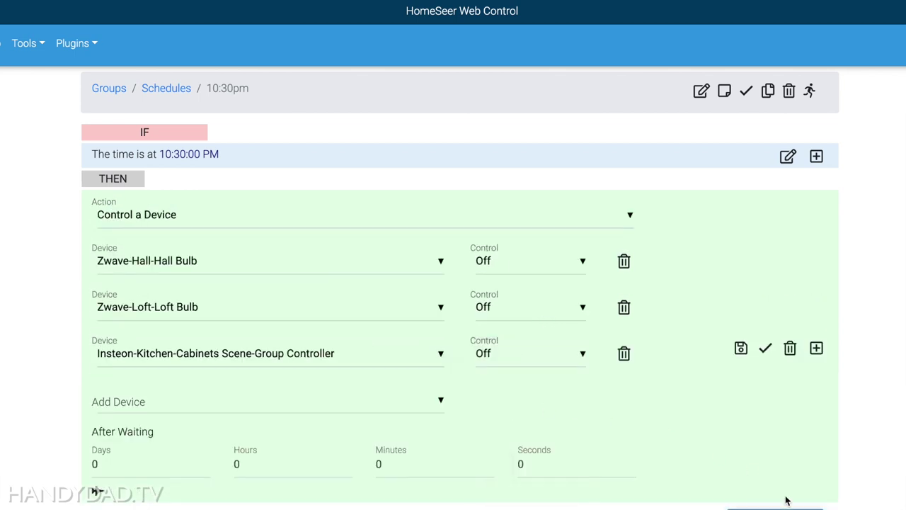
left_click(740, 348)
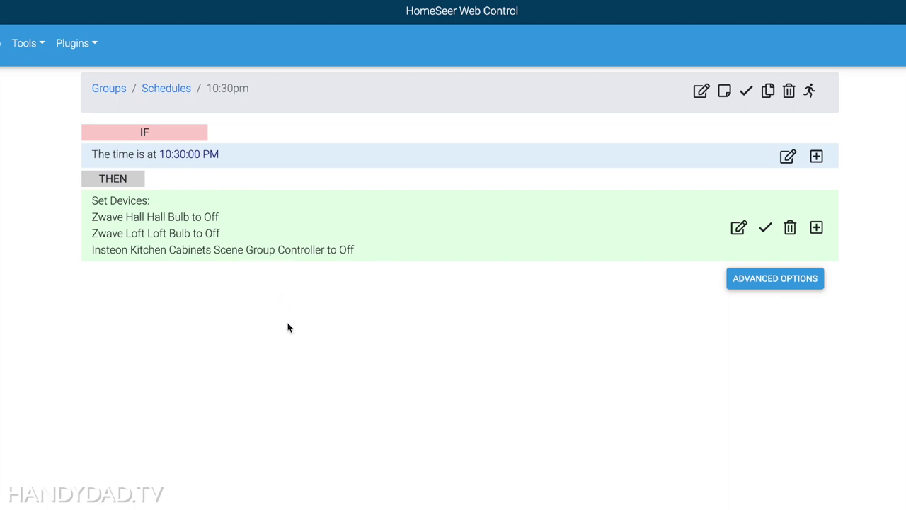
Add an MNS Insteon group named Kitchen Lights, with Device 6 Location Kitchen Keypad Button A/Load as its controller.
left_click(72, 43)
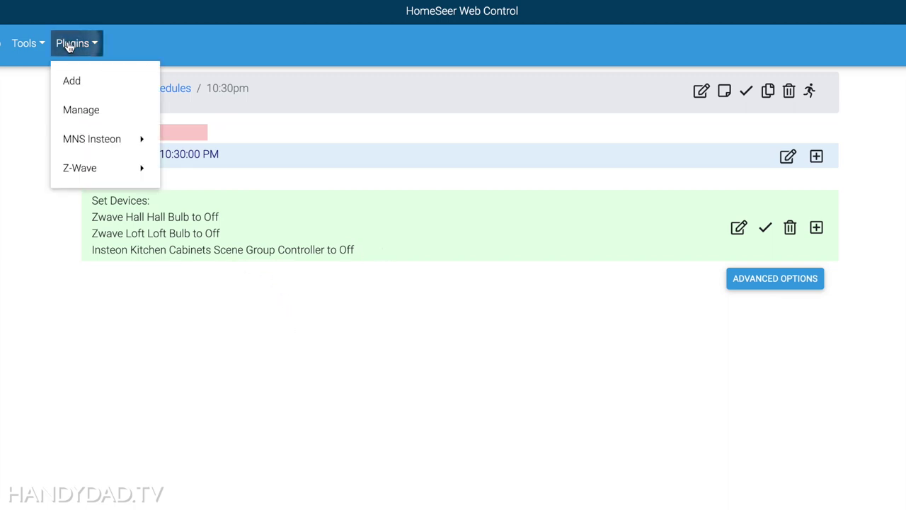
mouse_move(98, 140)
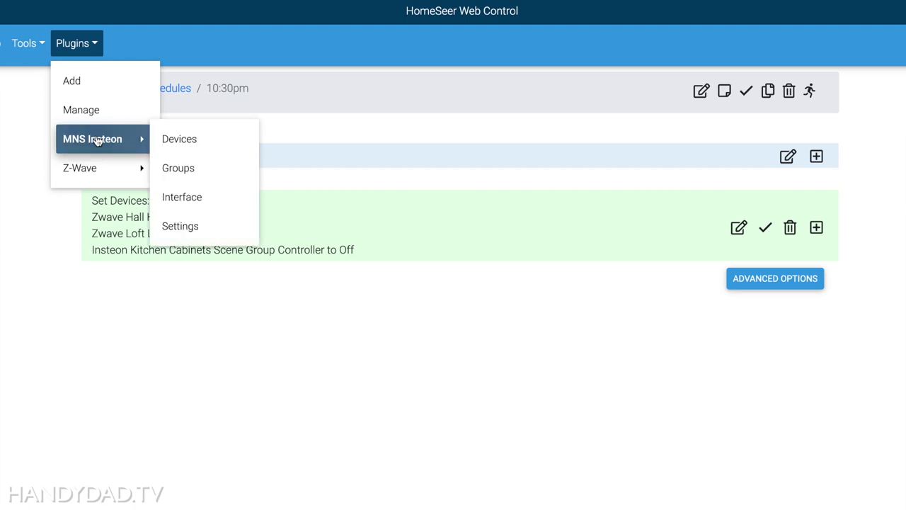
left_click(196, 170)
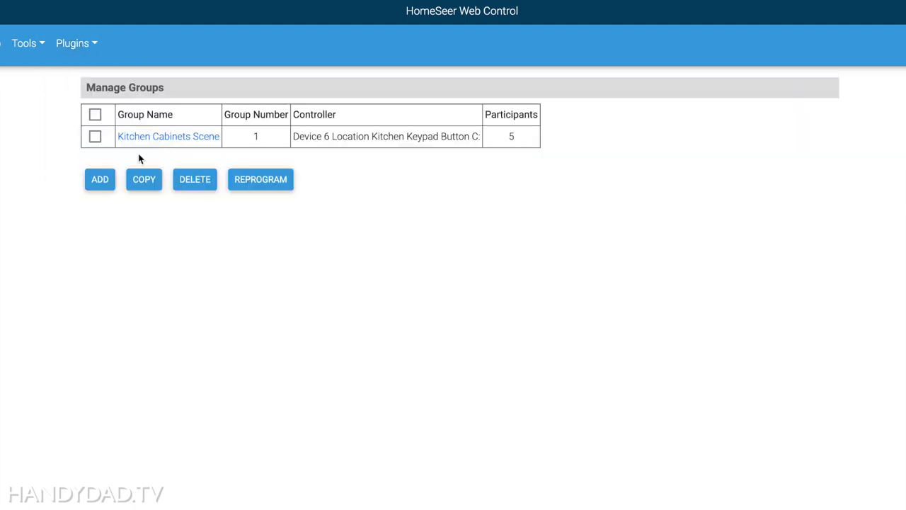
left_click(100, 179)
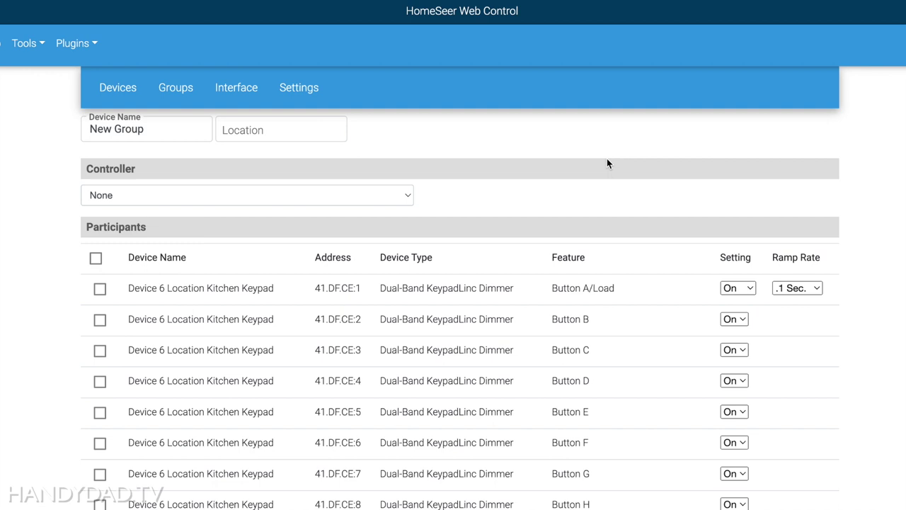
left_click_drag(156, 129, 80, 128)
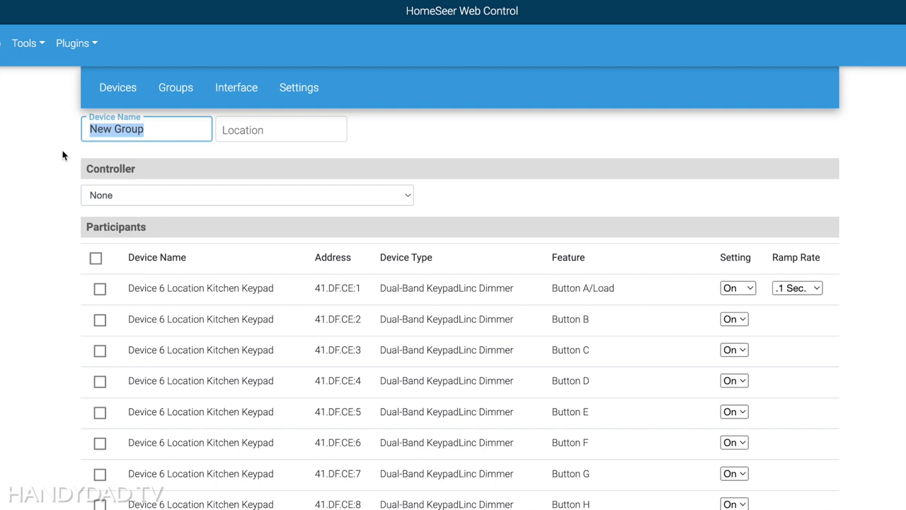
type("Kitchen Lights")
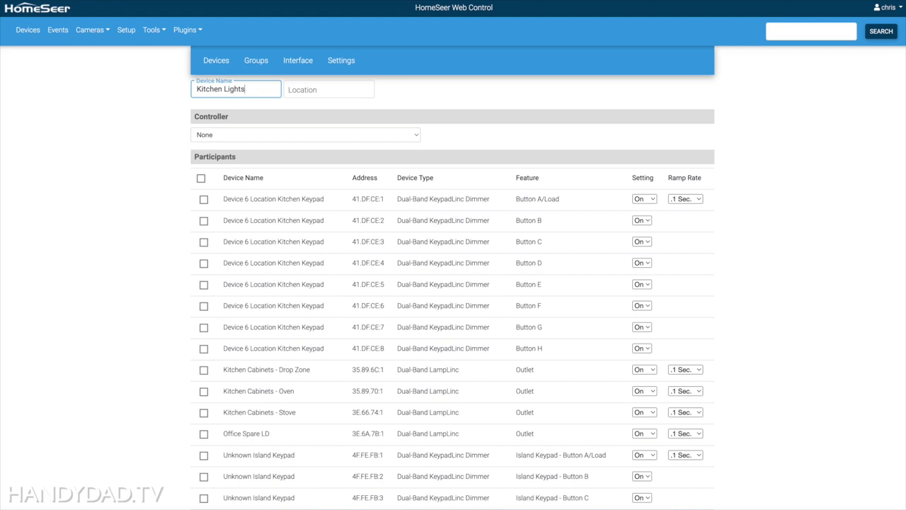
left_click(288, 136)
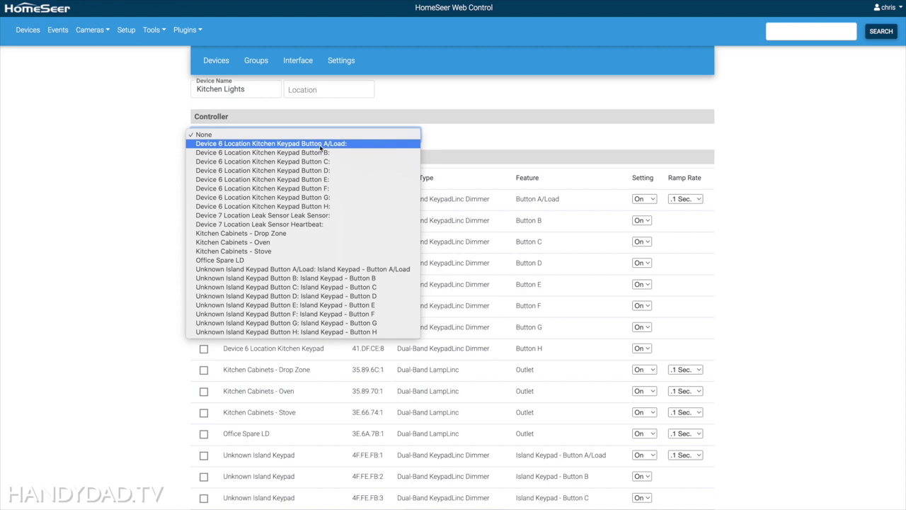
left_click(321, 145)
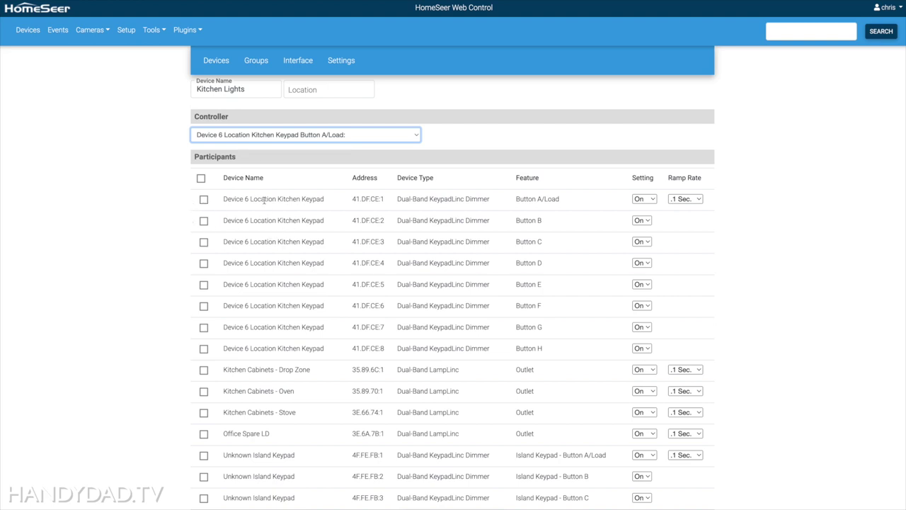
Make Kitchen Keypad Button A/Load and Island Keypad Button B participants of the Kitchen Lights group, and save the changes.
scroll(293, 203, "down", 1)
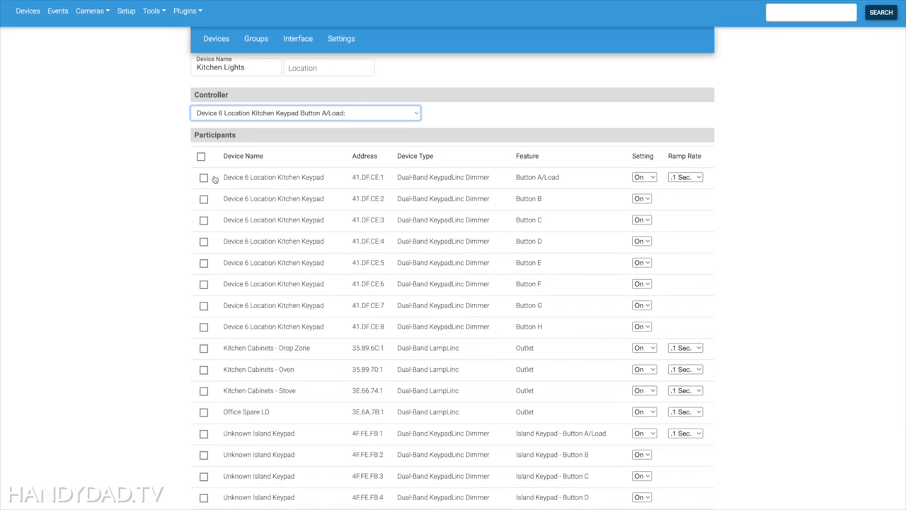
left_click(204, 179)
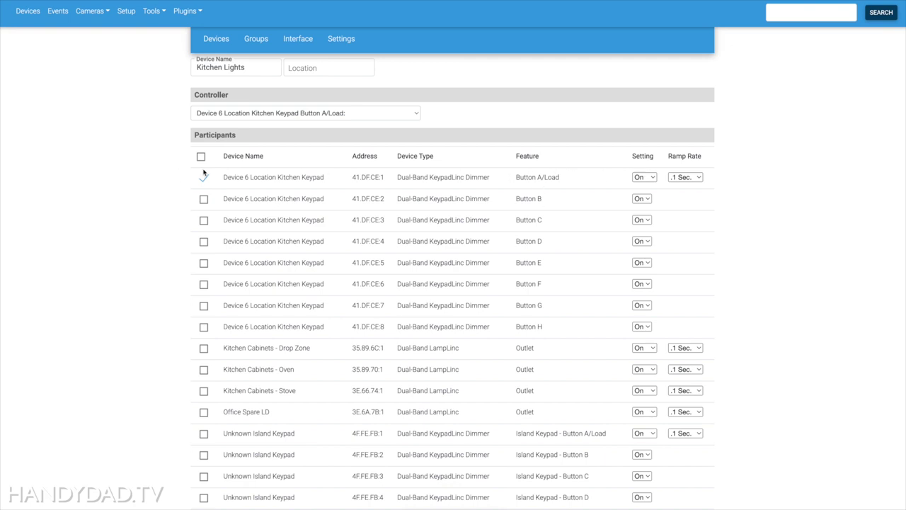
scroll(236, 380, "down", 1)
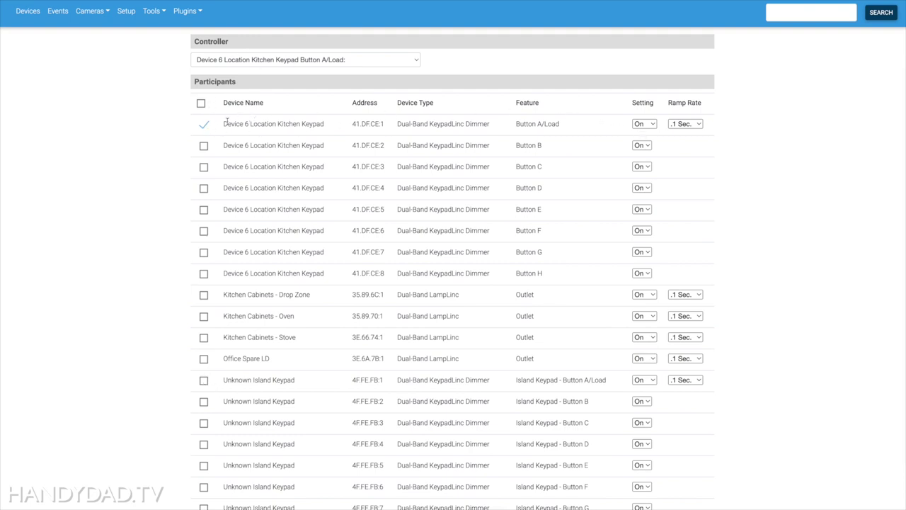
scroll(212, 276, "down", 1)
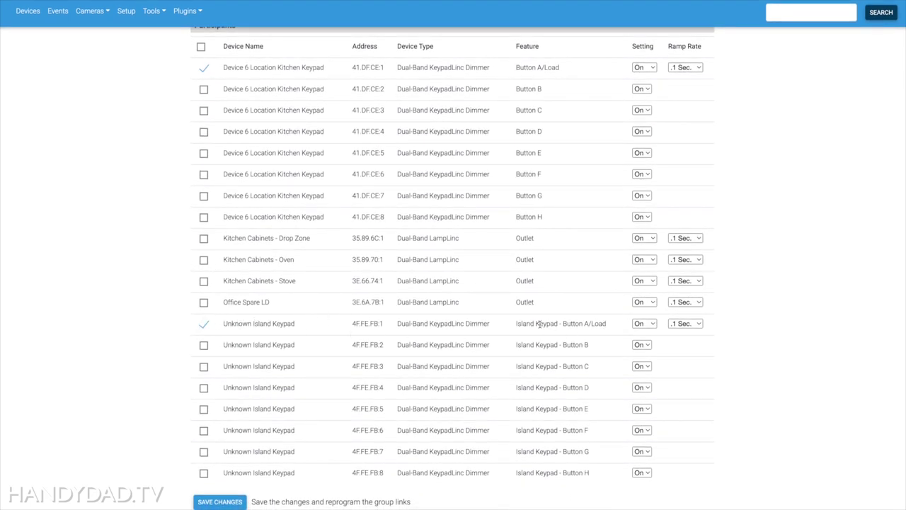
left_click(204, 323)
left_click(203, 345)
scroll(284, 348, "up", 3)
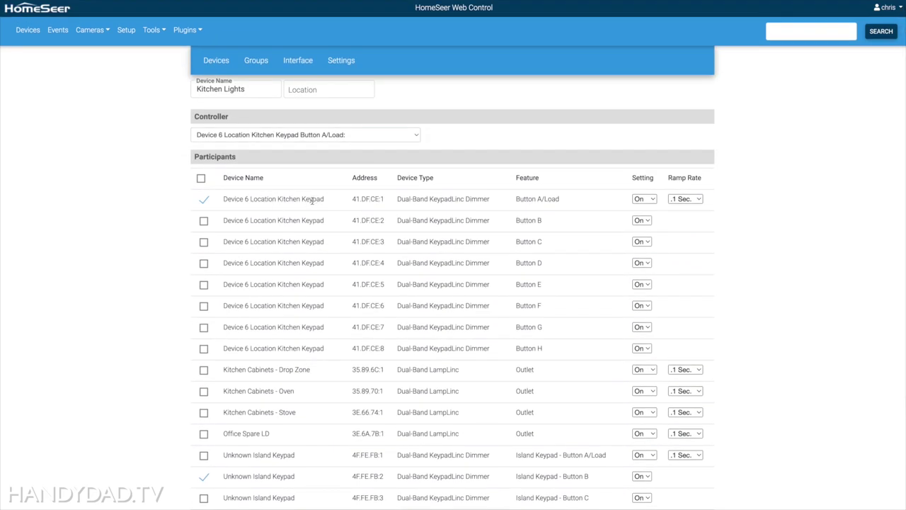
scroll(312, 200, "down", 3)
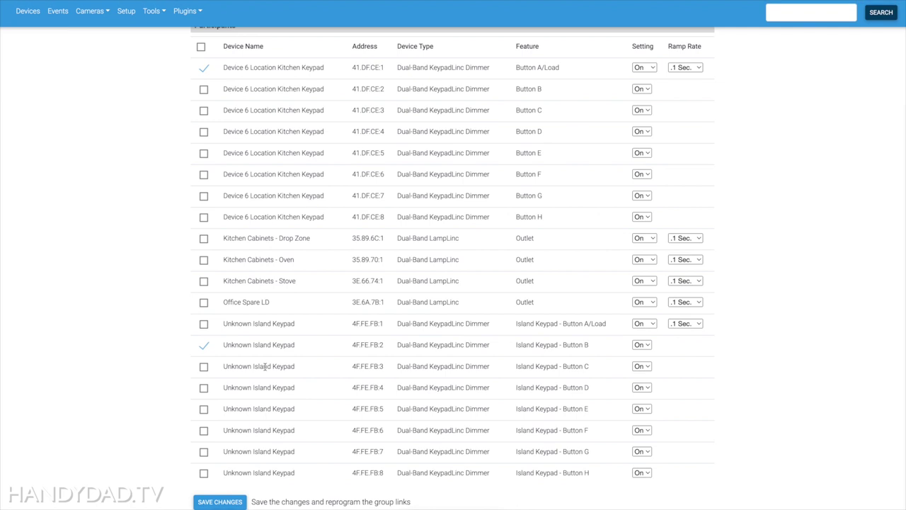
left_click(218, 503)
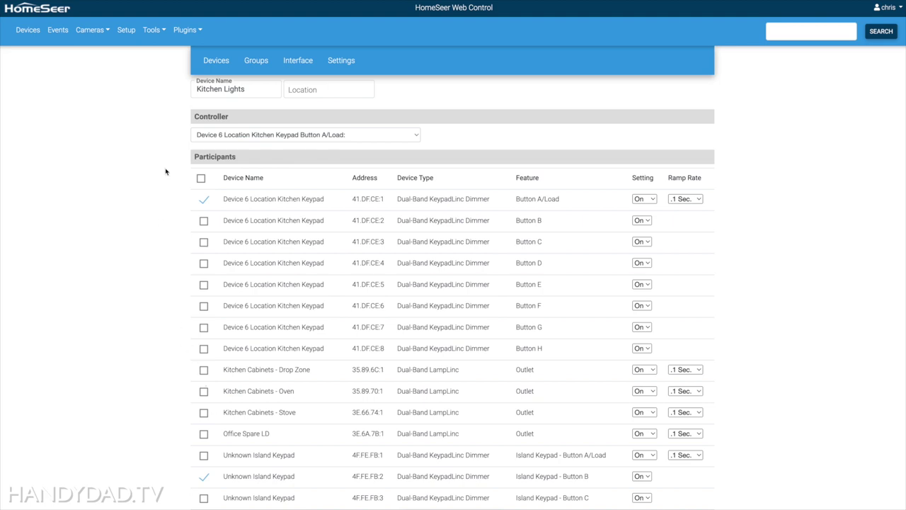
scroll(168, 171, "down", 3)
scroll(165, 172, "up", 3)
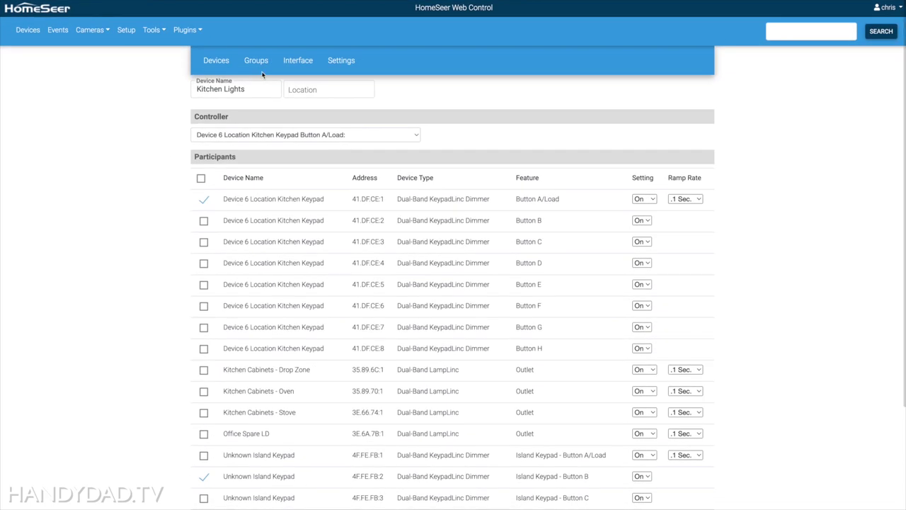
Copy the Kitchen Lights group and name the copy Kitchen Lights from Island Keypad.
left_click(257, 62)
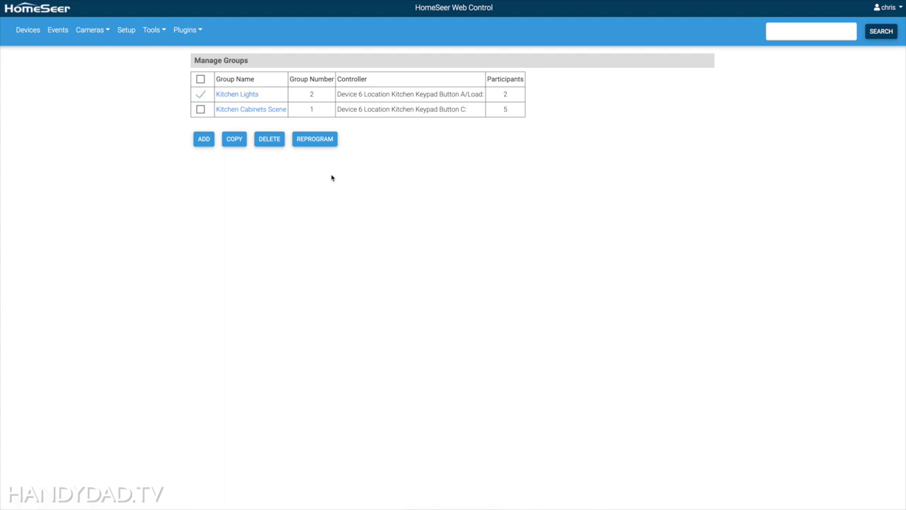
left_click(234, 139)
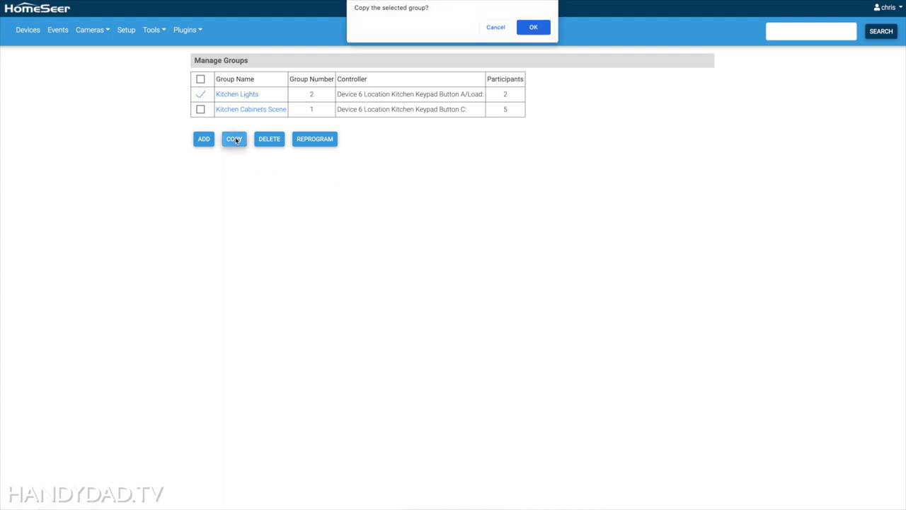
left_click(535, 26)
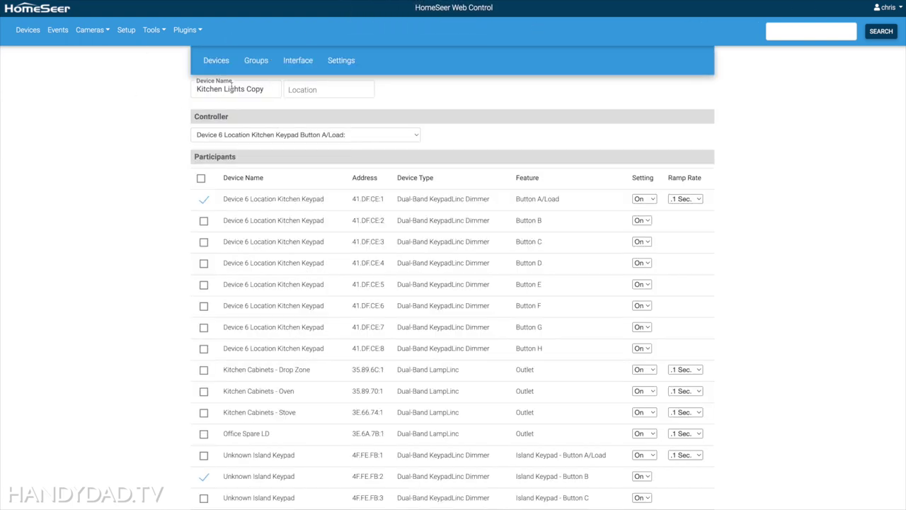
double_click(249, 88)
type("from")
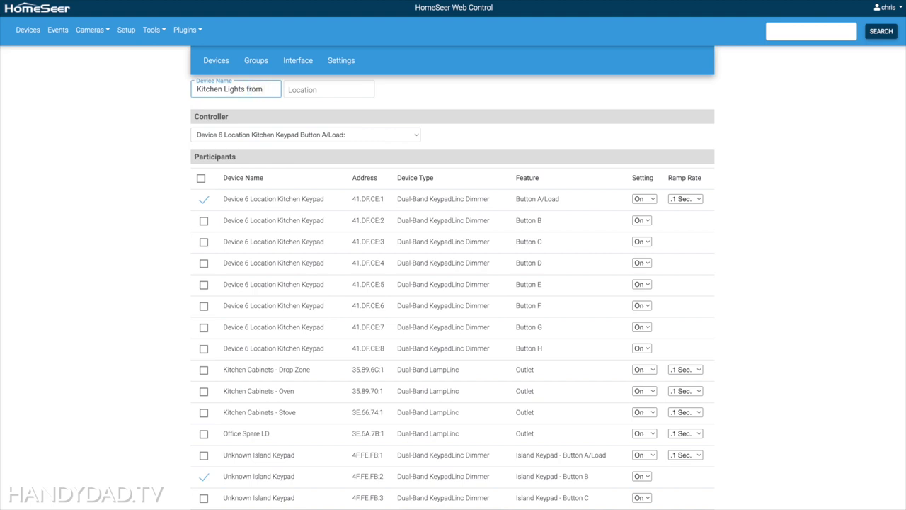
type(" Island Keypad")
Set the copied group's controller to Island Keypad - Button B and save the changes.
left_click(276, 135)
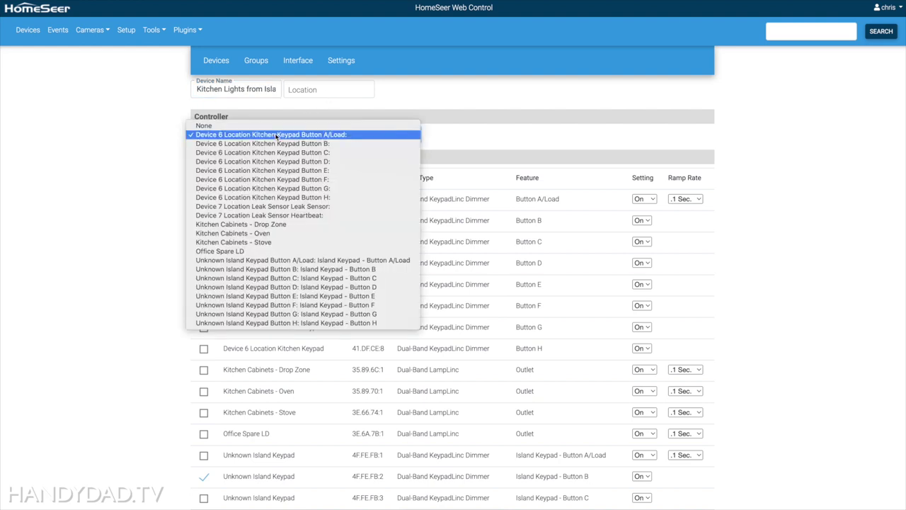
left_click(276, 270)
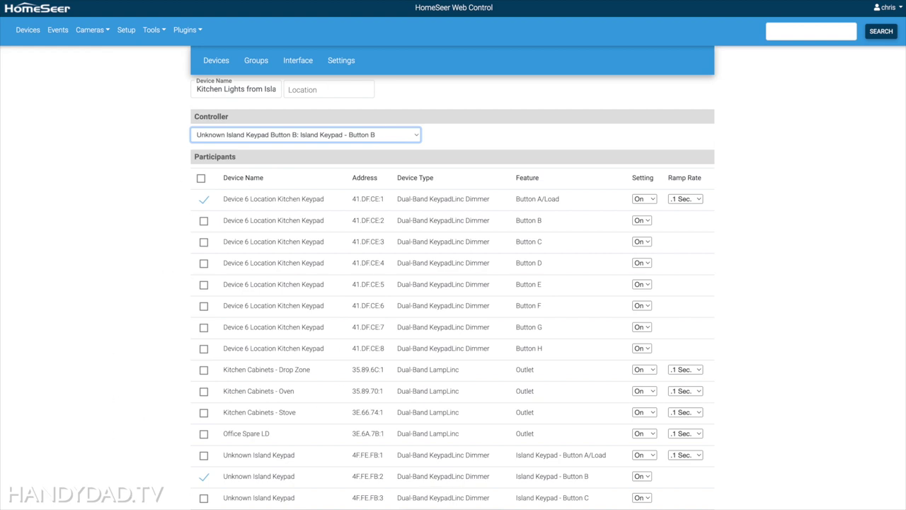
scroll(319, 172, "down", 3)
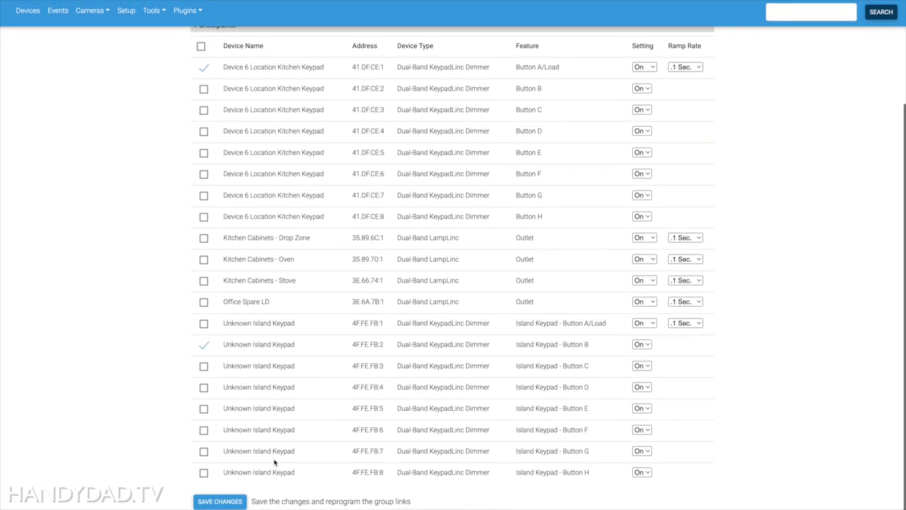
left_click(231, 504)
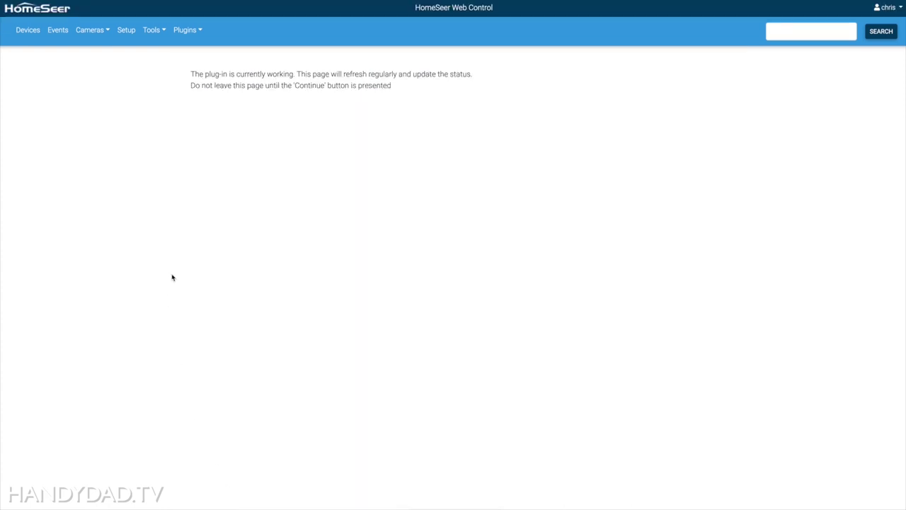
left_click(212, 103)
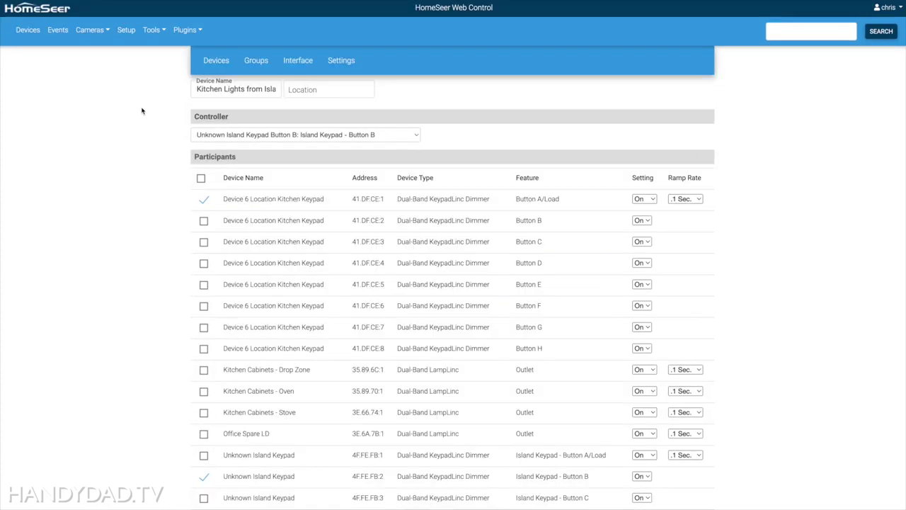
Add an Insteon group named Island Scene with Island Keypad - Button A/Load as its controller.
left_click(258, 61)
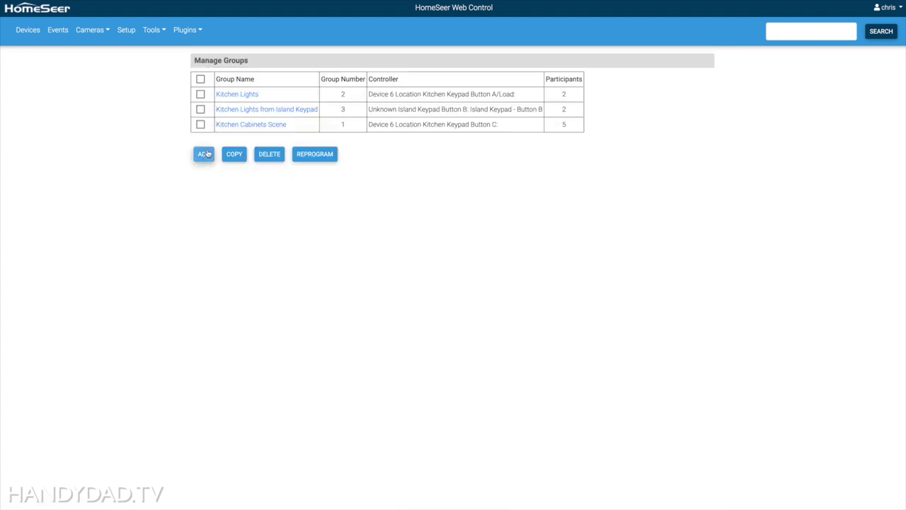
left_click(203, 154)
triple_click(256, 91)
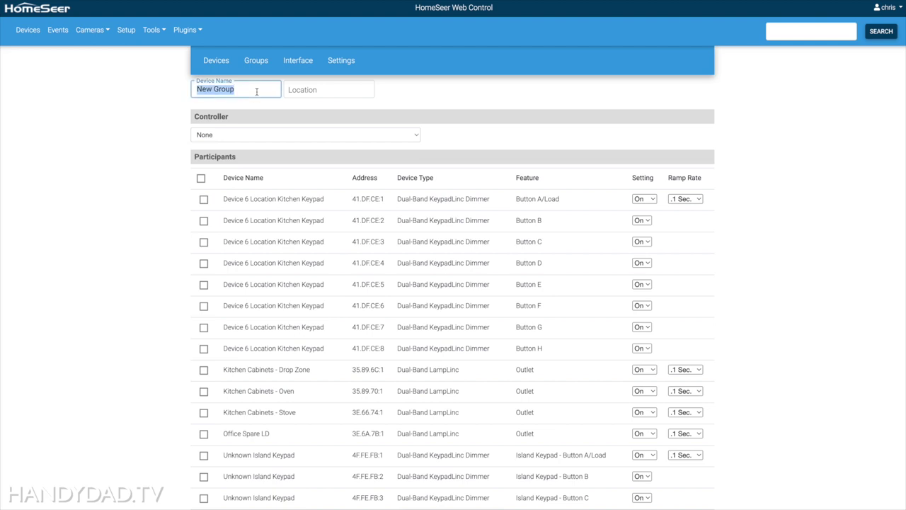
type("Island Scene")
left_click(241, 138)
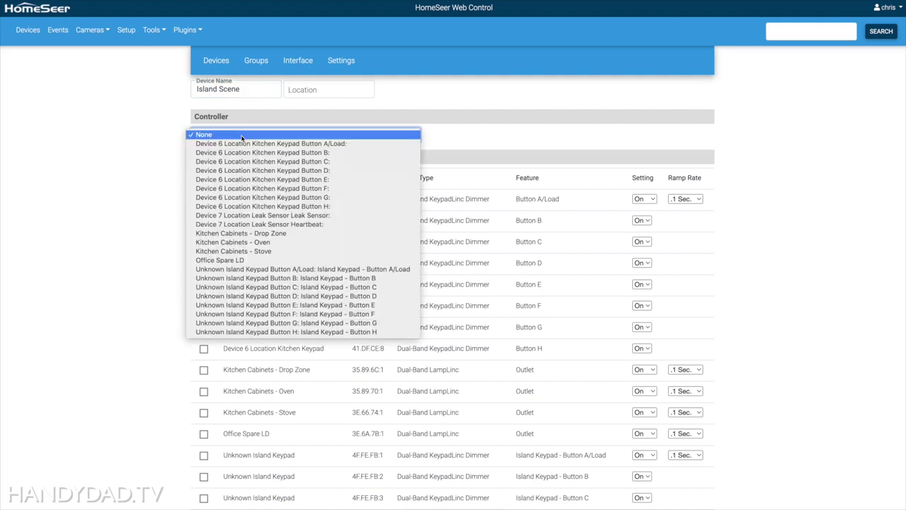
left_click(303, 270)
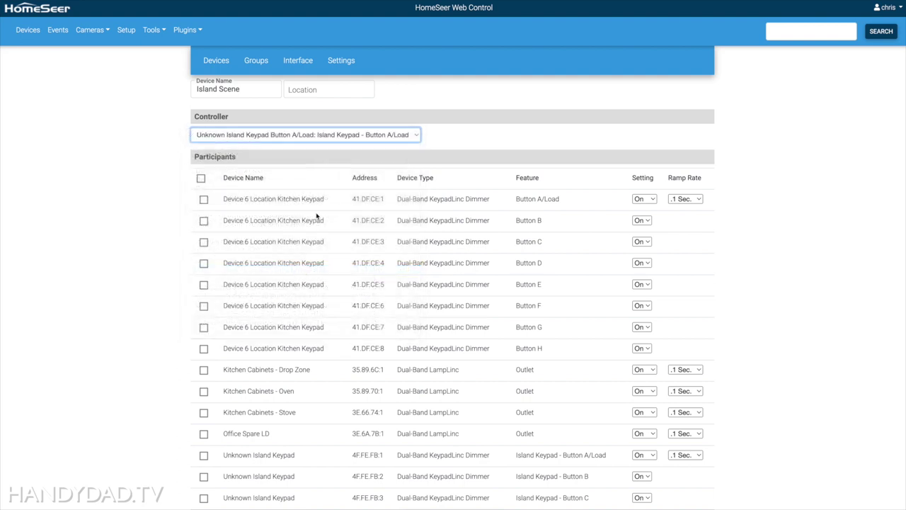
Make Kitchen Keypad Button B and Island Keypad Button A/Load participants of the Island Scene group, and save the changes.
left_click(204, 221)
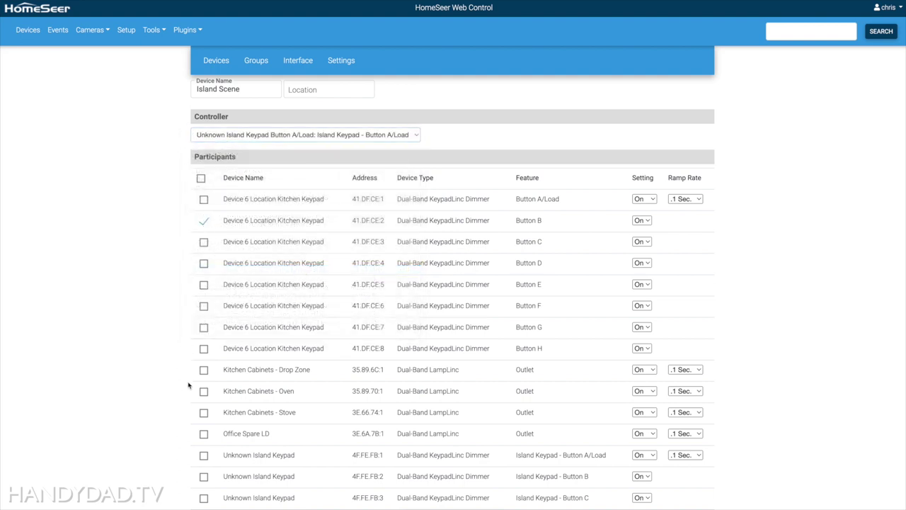
scroll(189, 388, "down", 1)
scroll(189, 388, "down", 1)
left_click(203, 387)
scroll(189, 369, "up", 2)
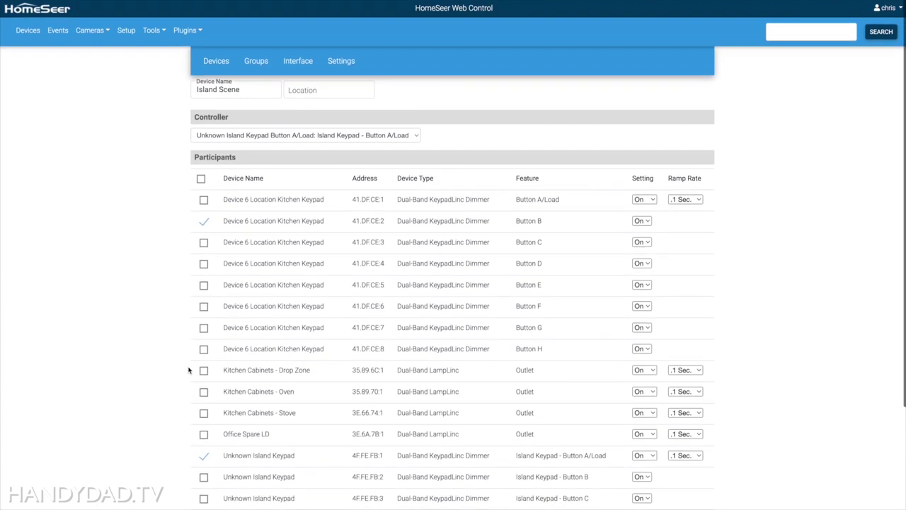
scroll(189, 369, "down", 1)
scroll(189, 370, "up", 1)
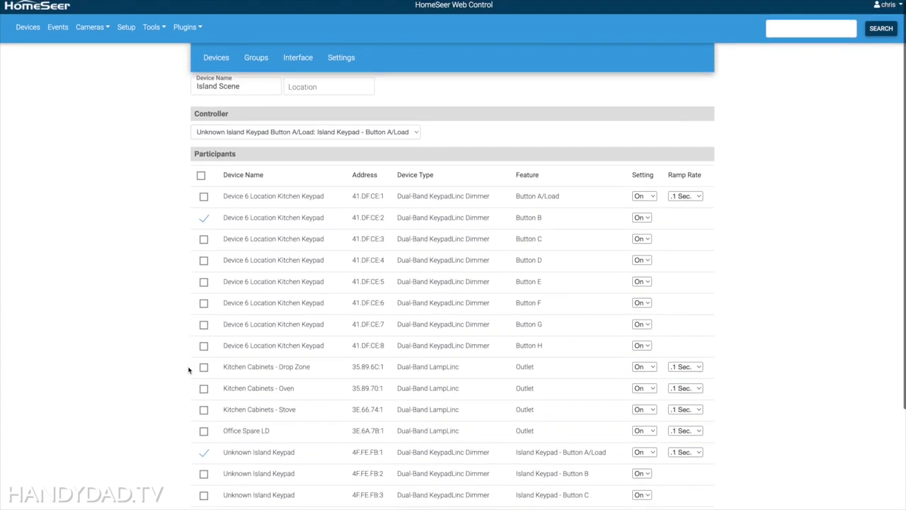
scroll(188, 370, "down", 1)
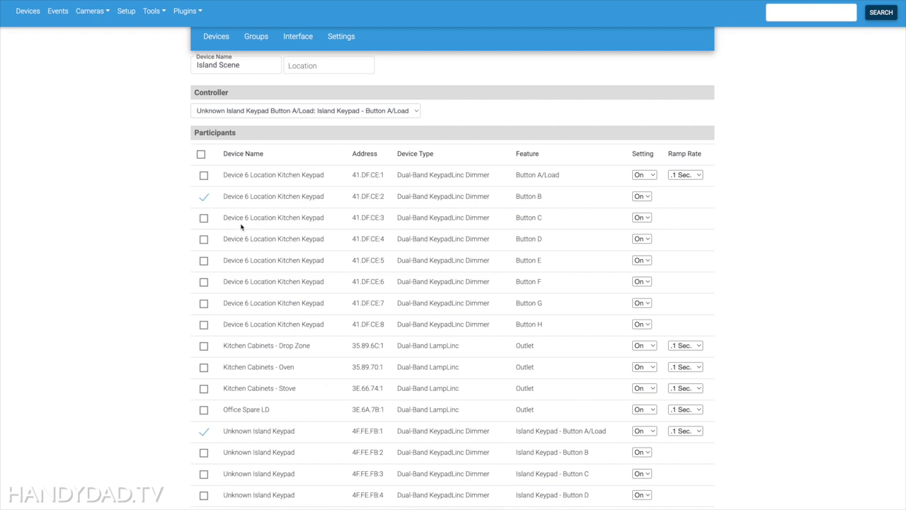
scroll(238, 219, "down", 3)
left_click(220, 501)
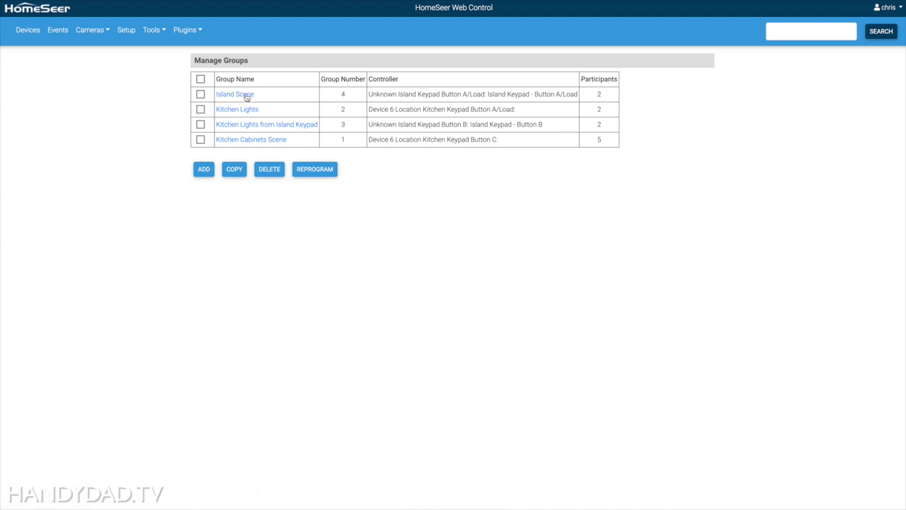
Copy the Island Scene group and name the copy Island Scene from Kitchen.
left_click(200, 94)
left_click(236, 168)
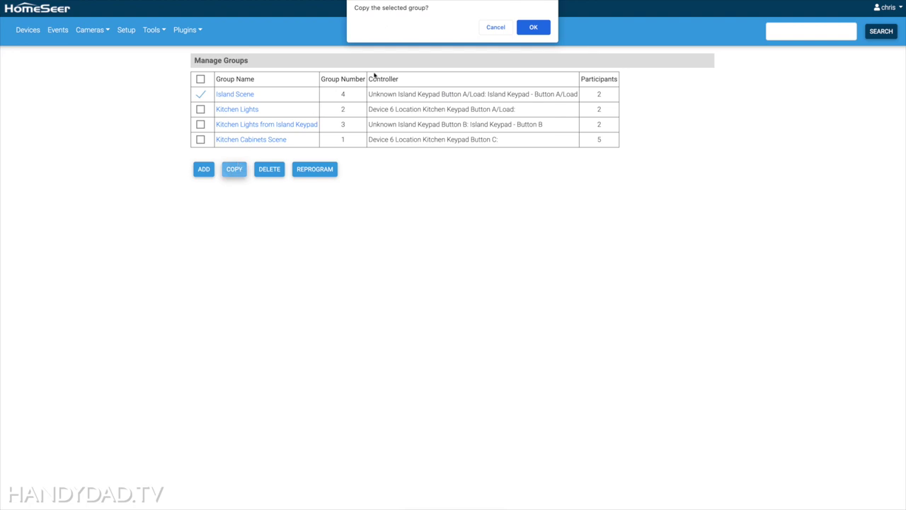
left_click(537, 26)
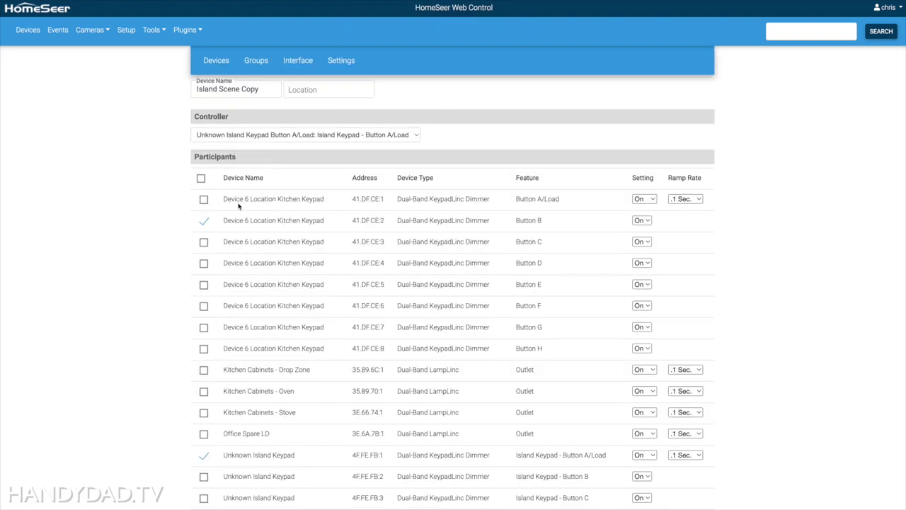
double_click(244, 90)
type("from Kitchn")
key("BackSpace")
type("en")
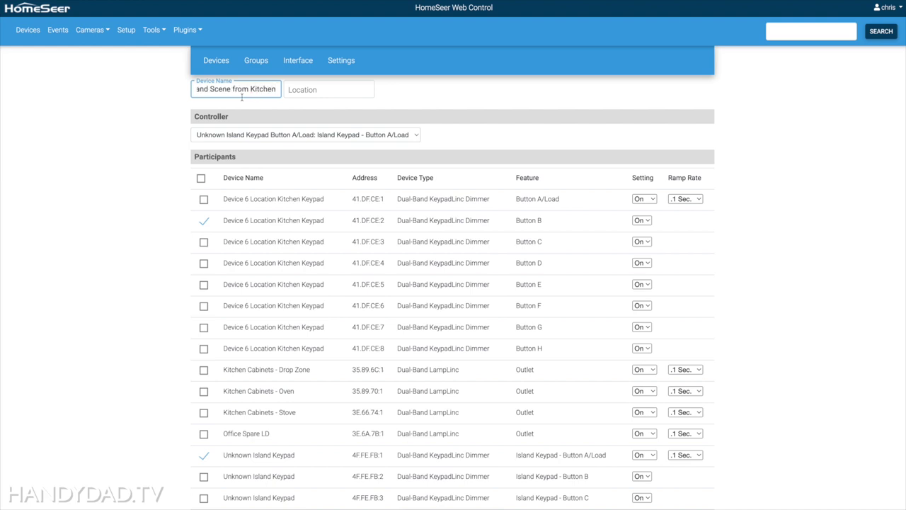
Set the copied group's controller to Device 6 Location Kitchen Keypad Button B and save the changes.
left_click(257, 140)
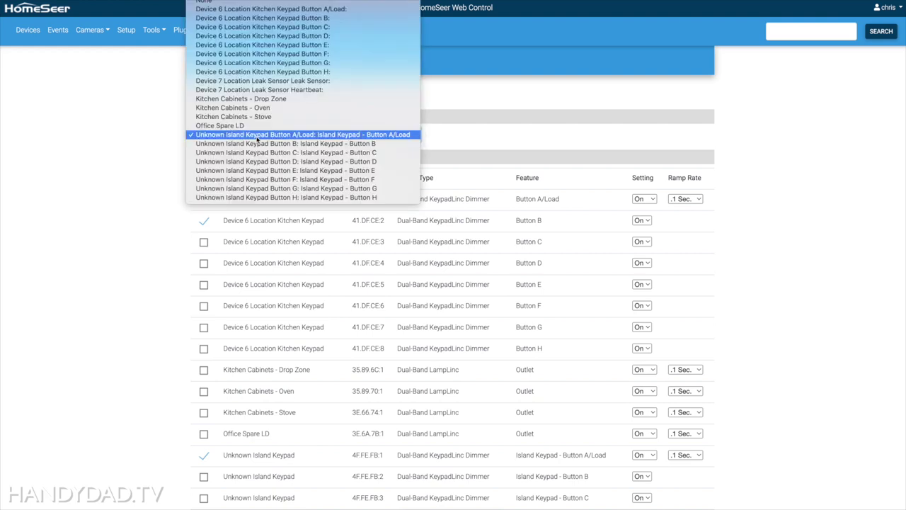
left_click(305, 22)
scroll(321, 308, "down", 3)
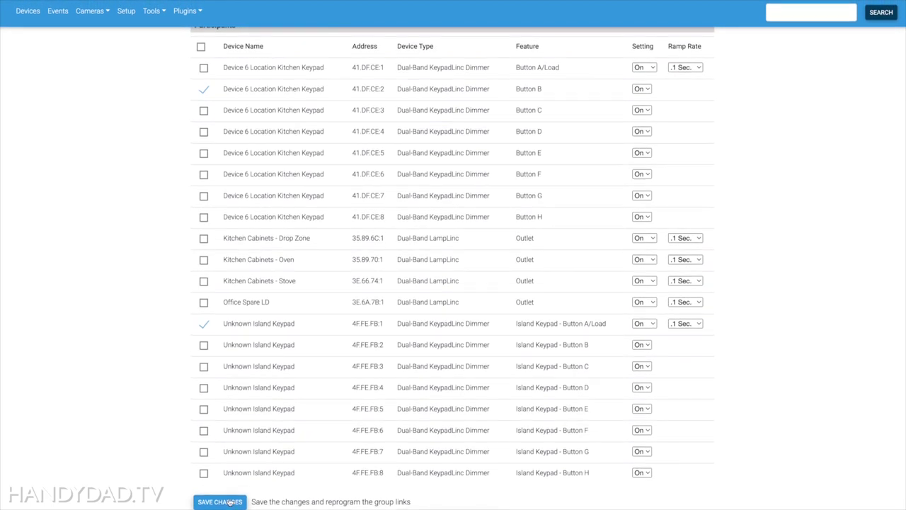
left_click(231, 502)
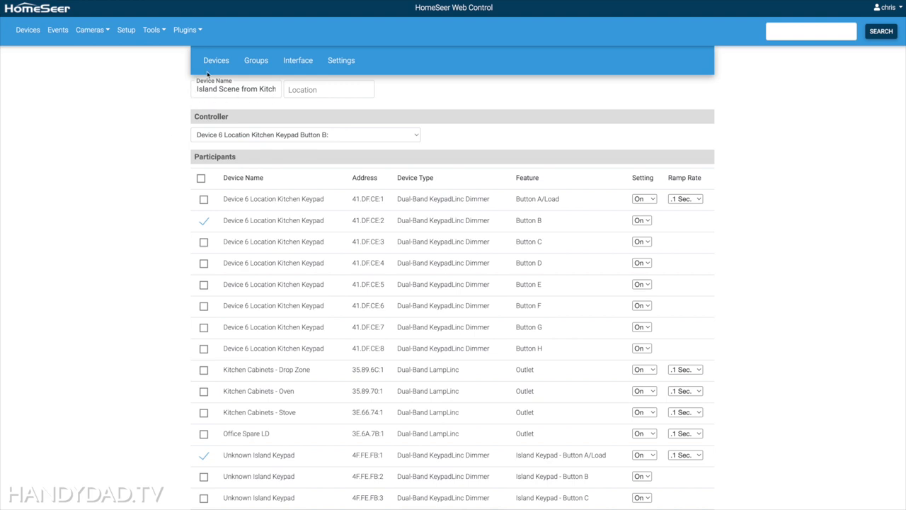
Open the Kitchen Cabinets Scene group and review its controller and participants.
left_click(261, 62)
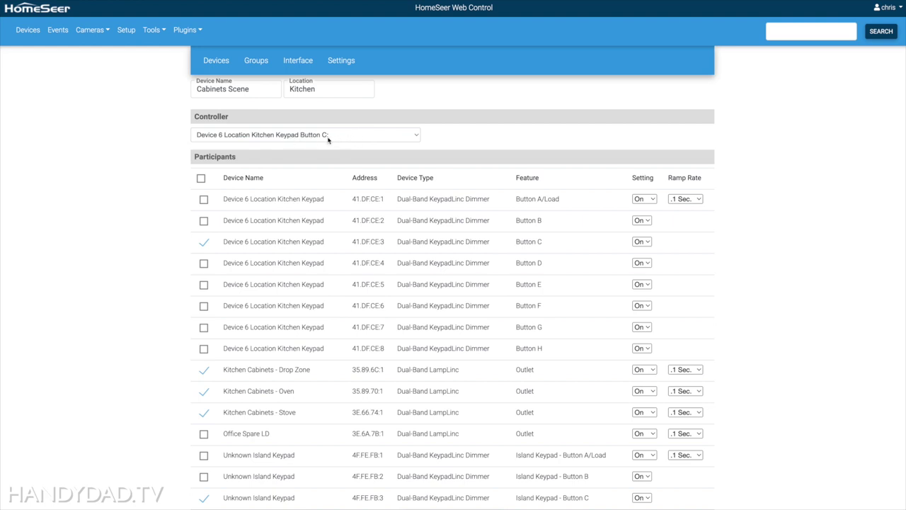
scroll(167, 272, "down", 3)
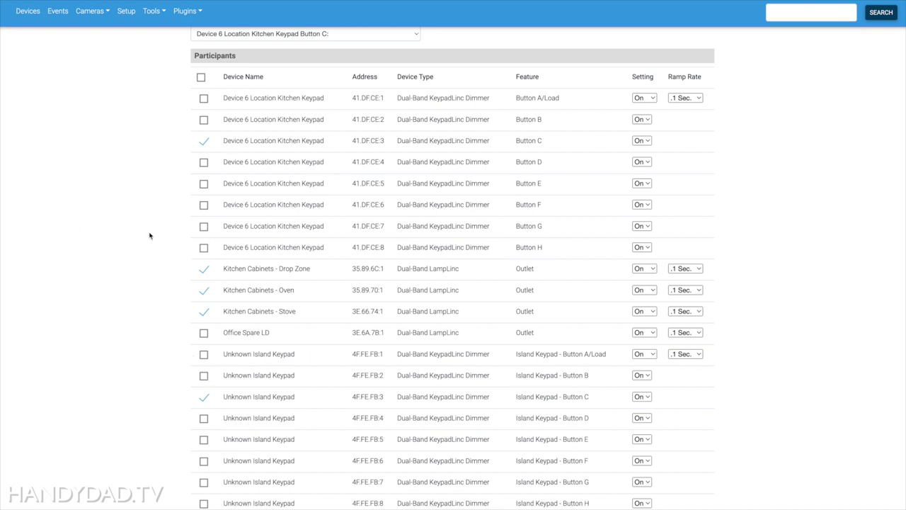
scroll(155, 218, "up", 3)
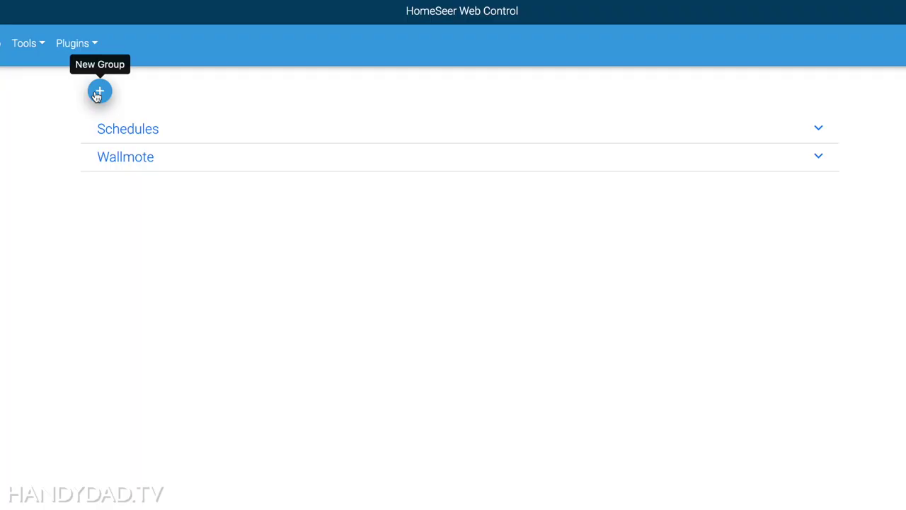
Create an event group named Keypads and add a new event to it.
left_click(99, 92)
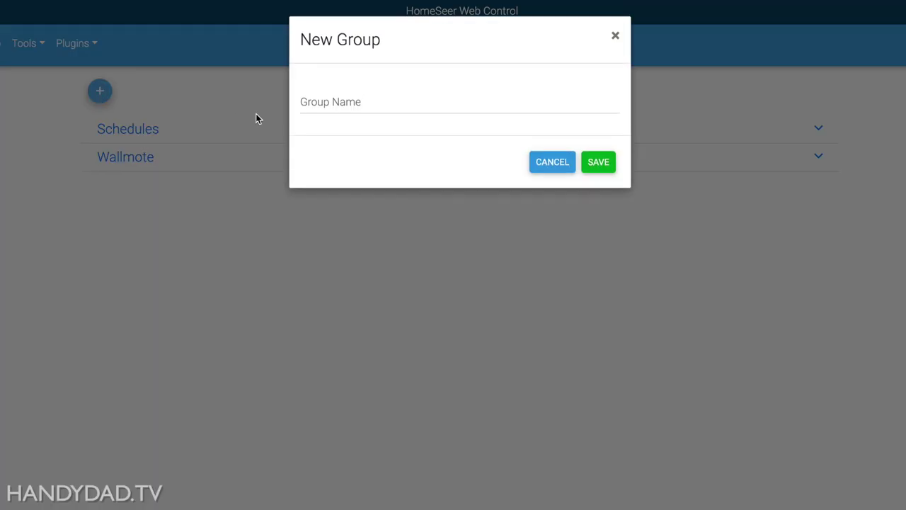
left_click(361, 100)
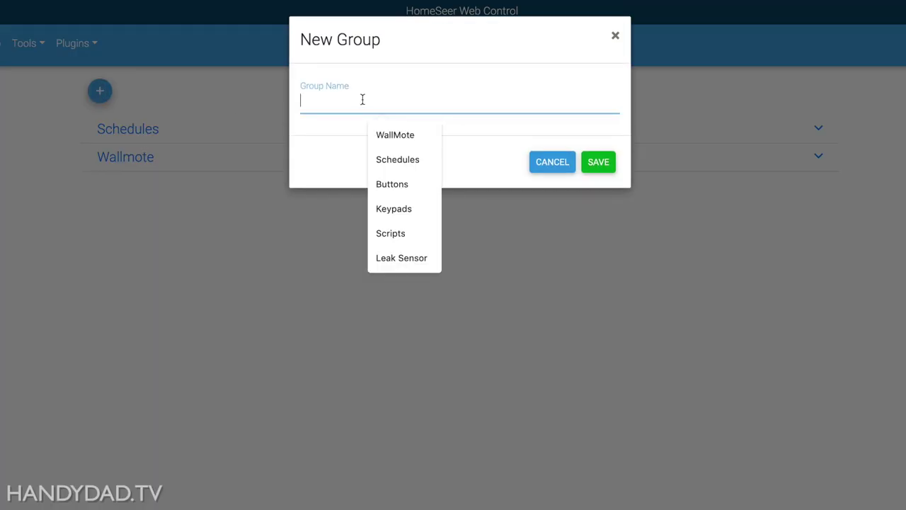
type("Keypads")
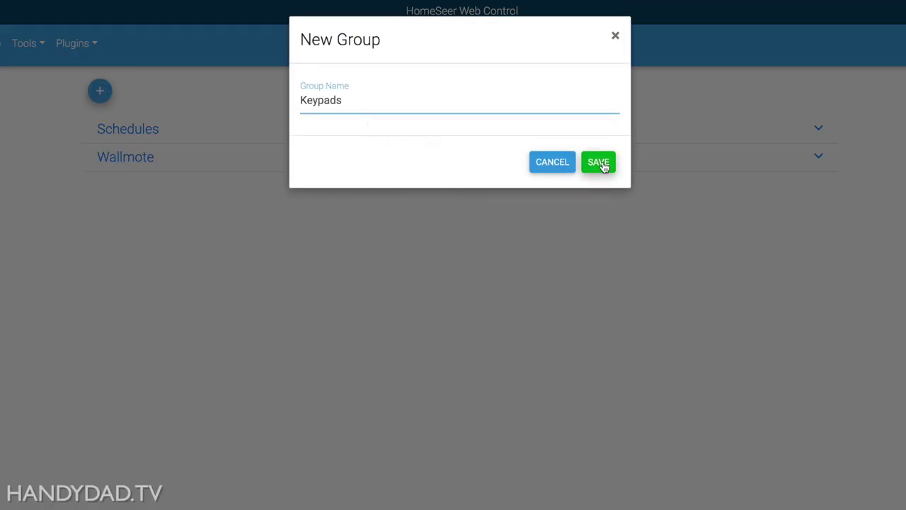
left_click(600, 163)
double_click(124, 131)
left_click(134, 192)
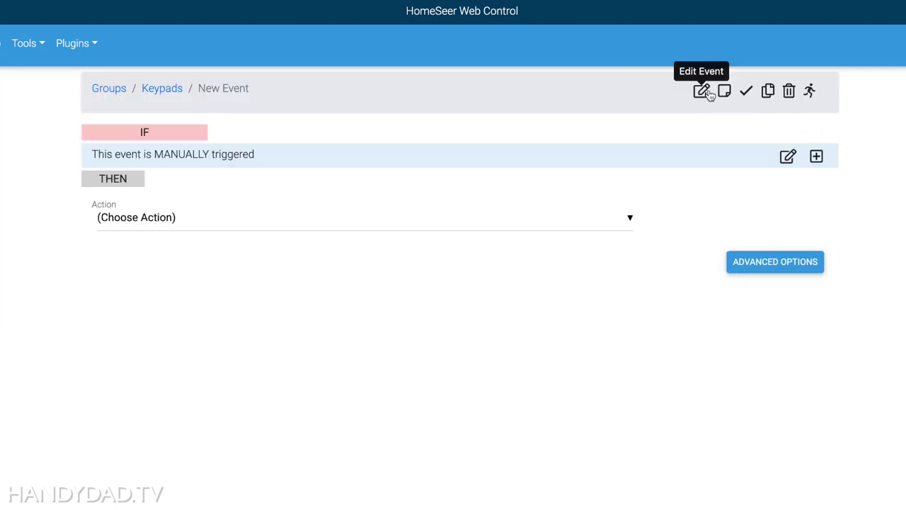
Rename the new event in the Keypads group as Cabinets from Island Button C ON.
left_click(701, 90)
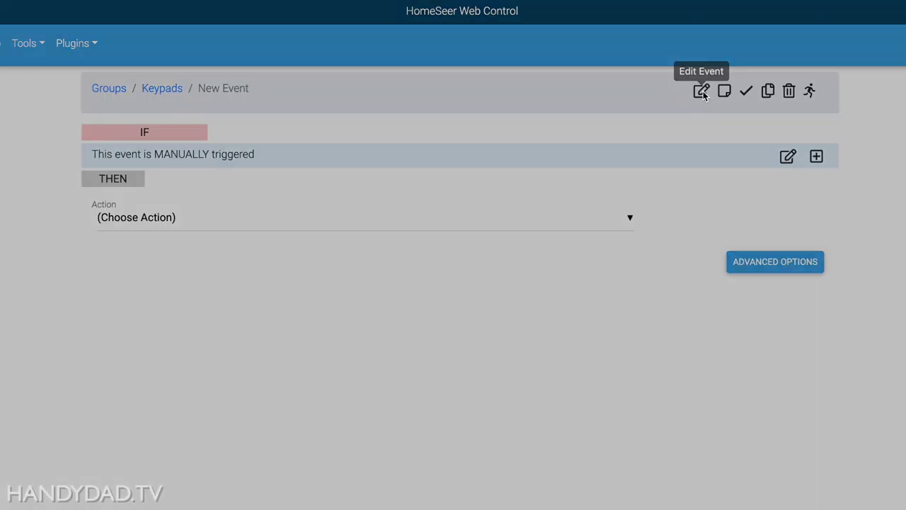
left_click(443, 109)
key("ctrl+a")
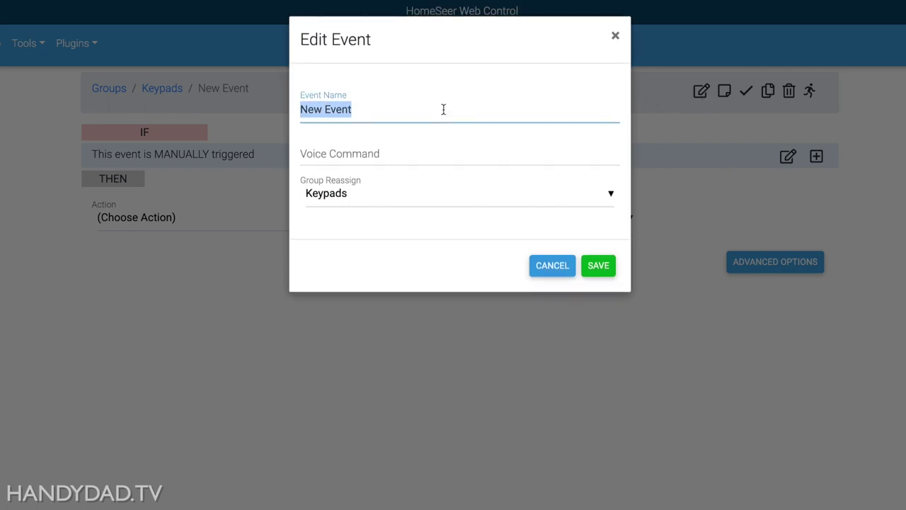
type("Cabinets from Isla")
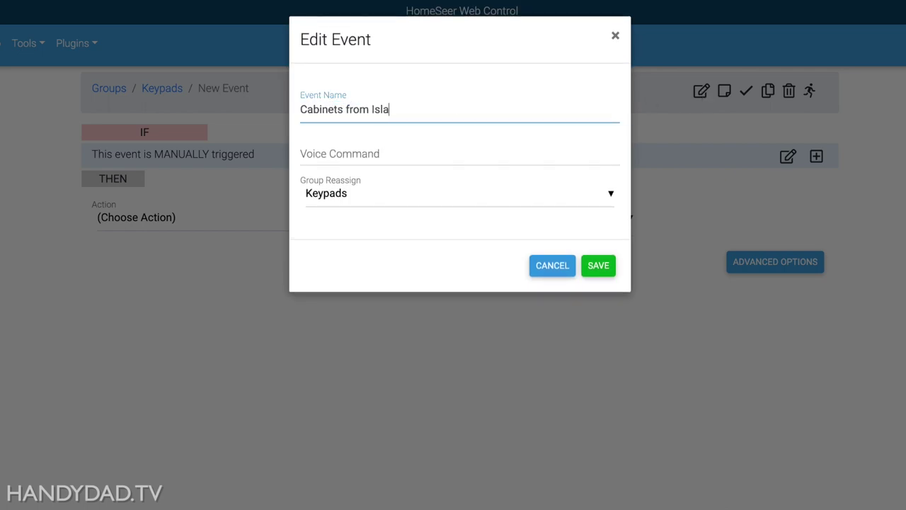
type("nd Button C OnN")
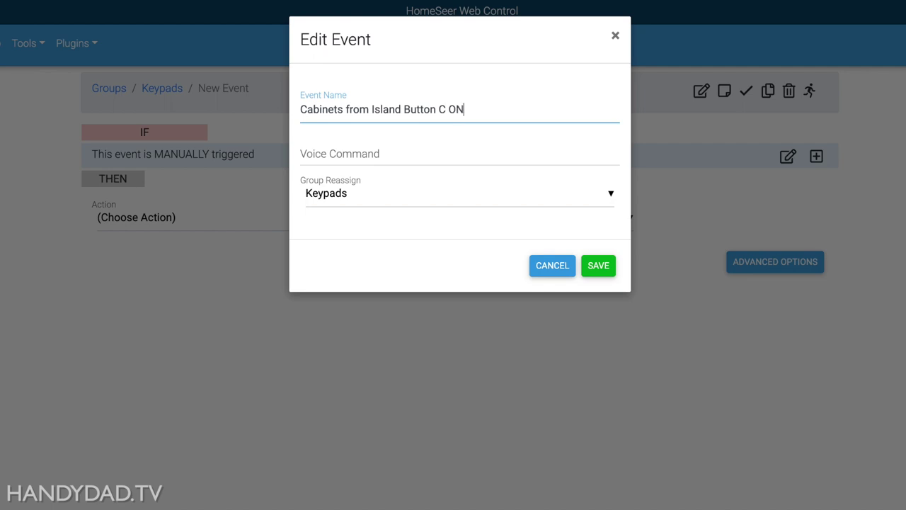
key("Return")
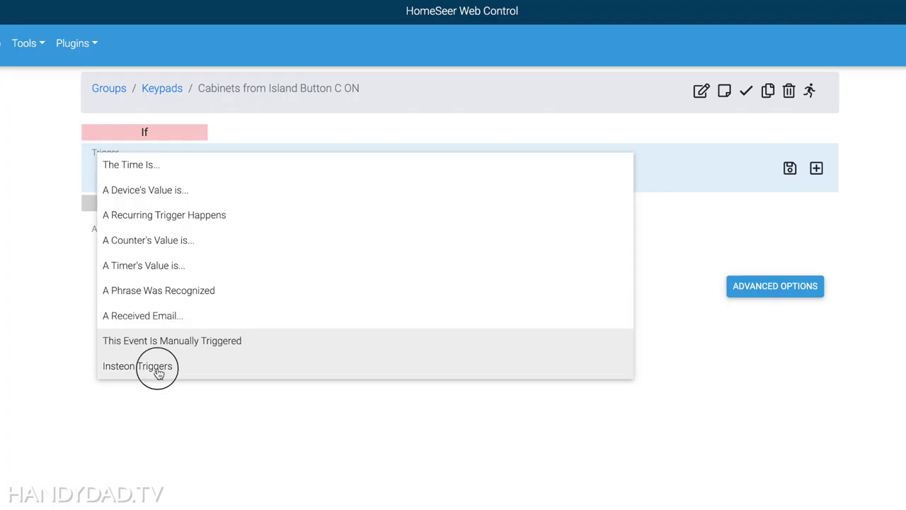
Set the event's trigger to the Insteon trigger Transmits an On Command for Island Keypad - Button C, and save it.
left_click(158, 366)
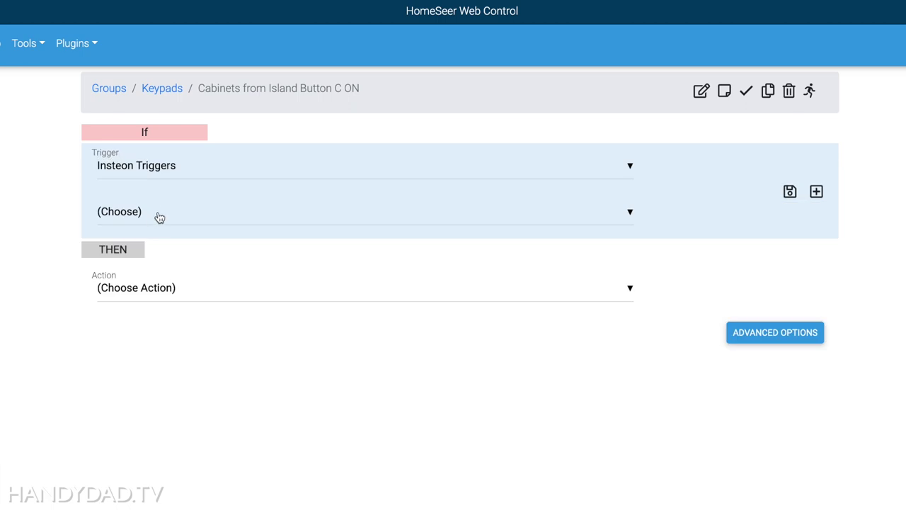
left_click(159, 218)
left_click(163, 412)
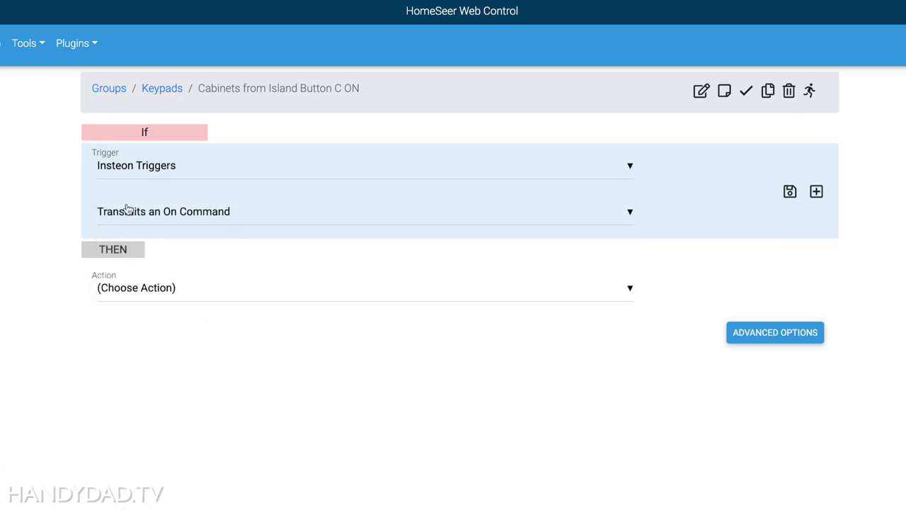
left_click(175, 273)
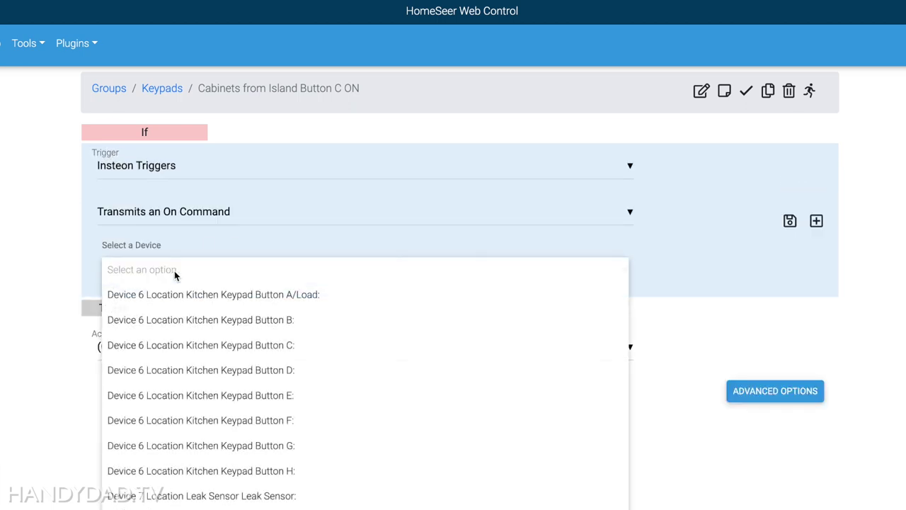
scroll(209, 471, "down", 1)
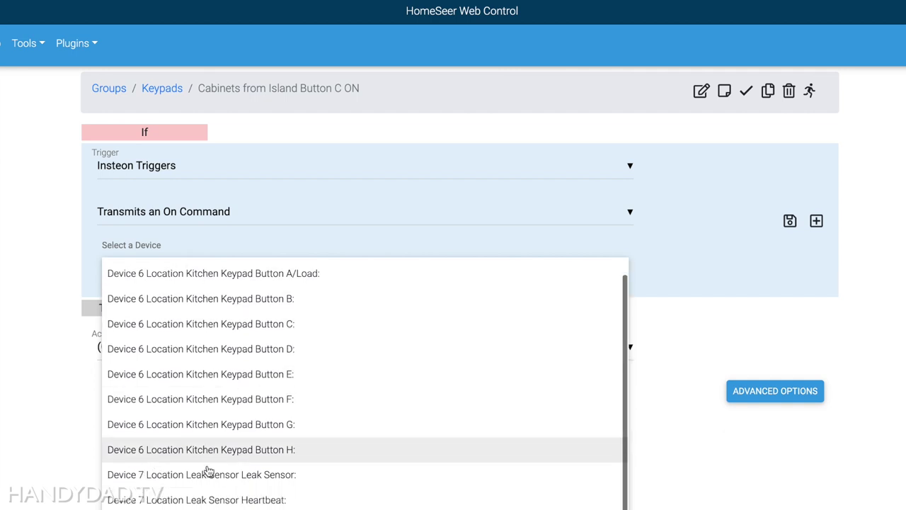
scroll(208, 471, "down", 2)
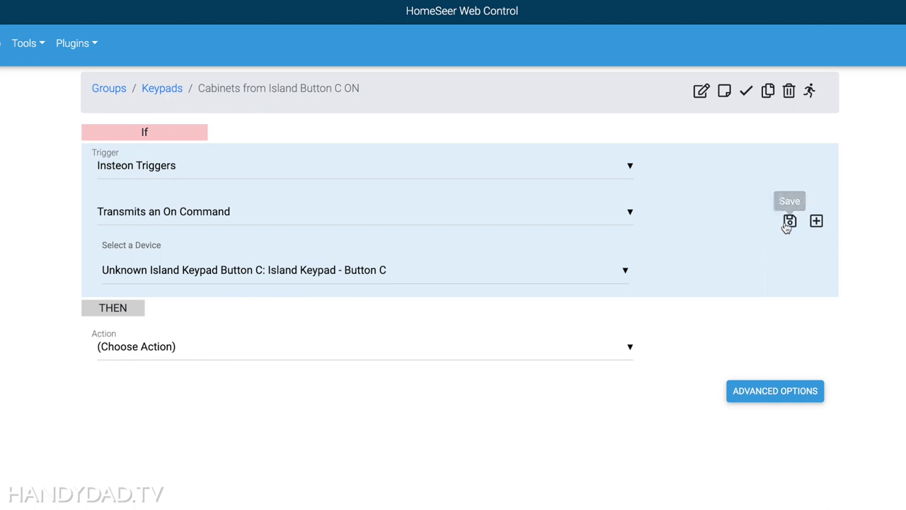
left_click(788, 223)
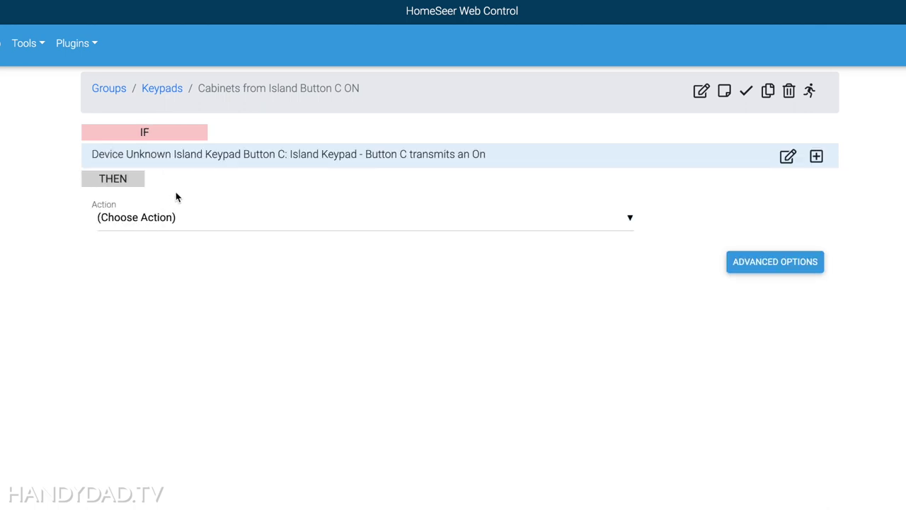
Add a Control a Device action that sets Insteon-Kitchen-Cabinets Scene-Group Controller to On, and save it.
left_click(146, 220)
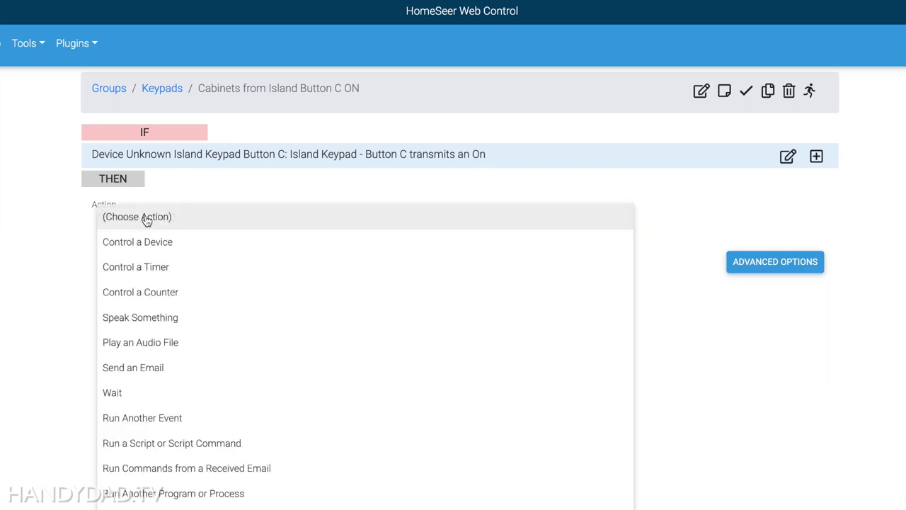
left_click(146, 243)
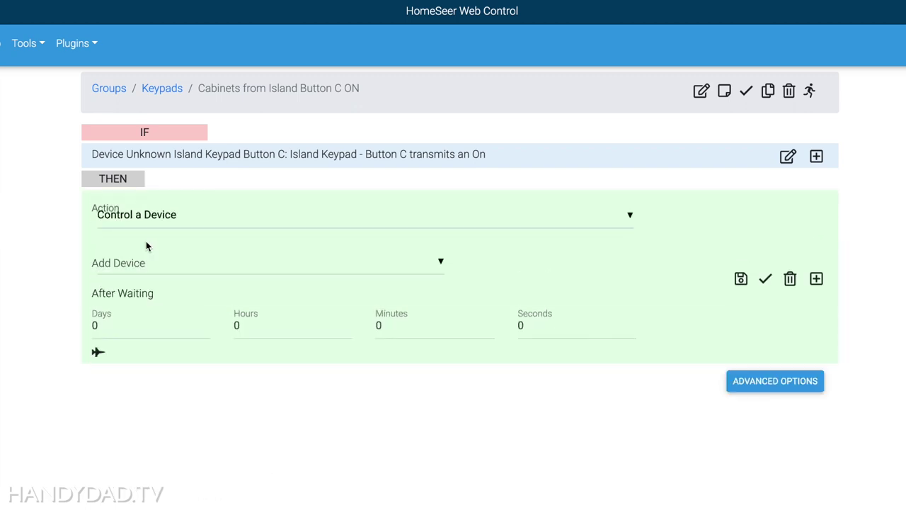
left_click(159, 266)
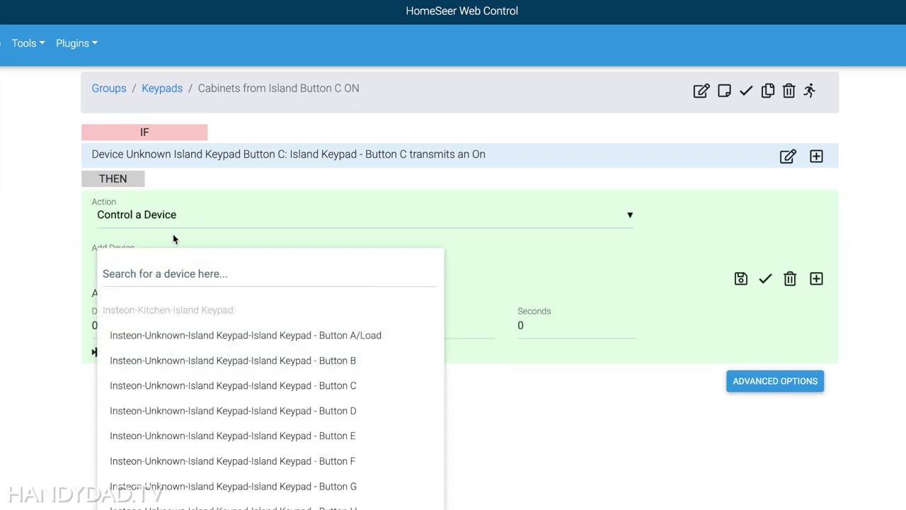
scroll(179, 464, "down", 1)
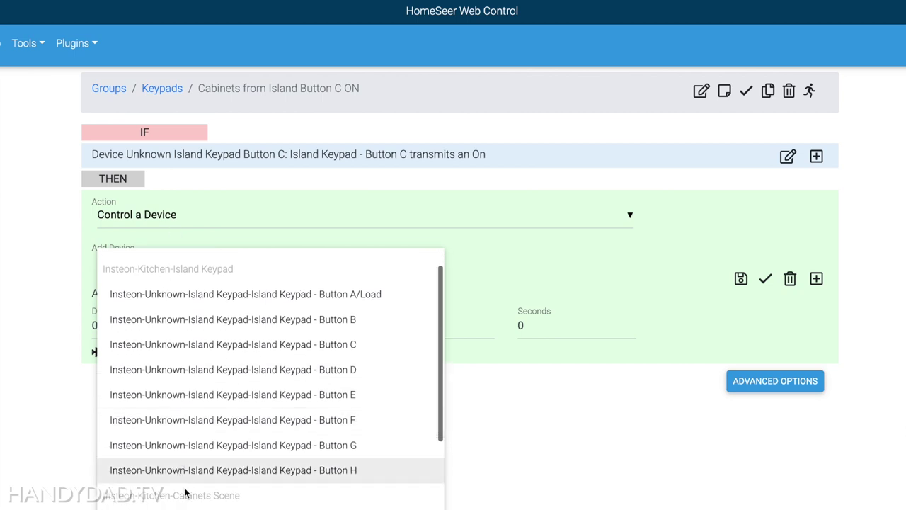
left_click(181, 490)
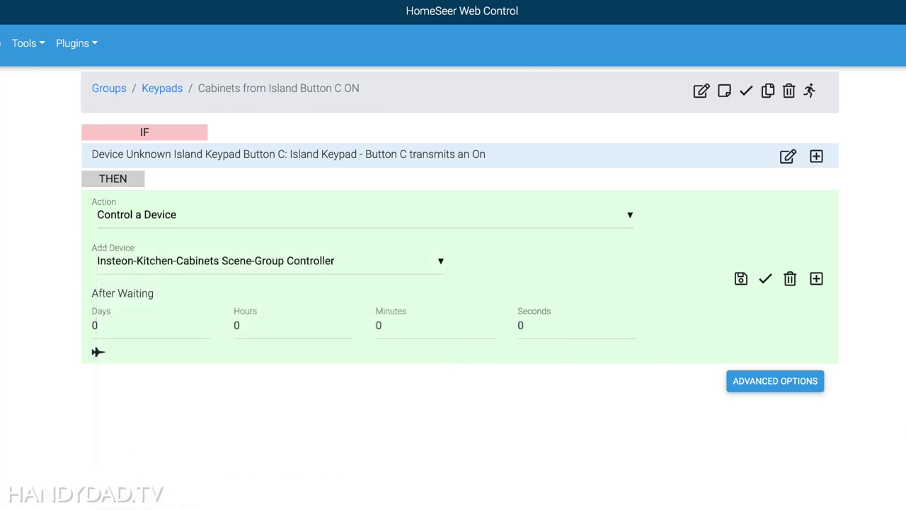
left_click(515, 287)
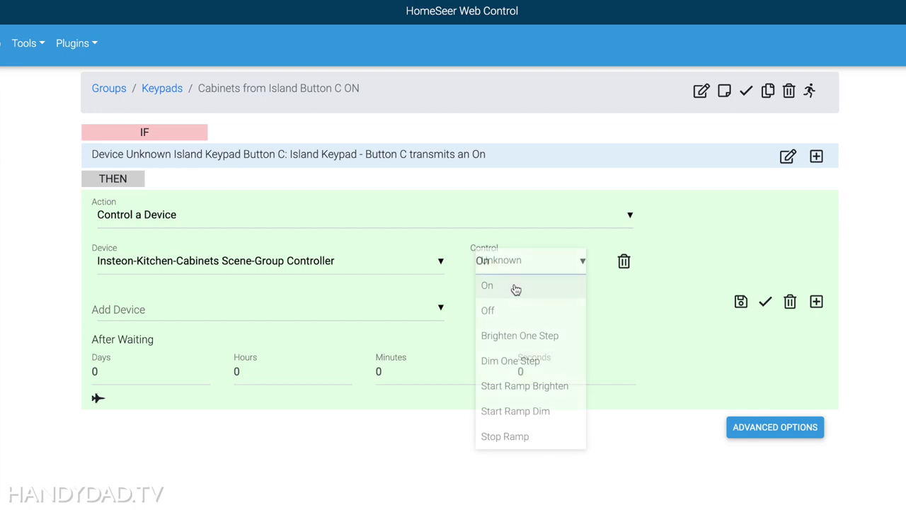
left_click(740, 302)
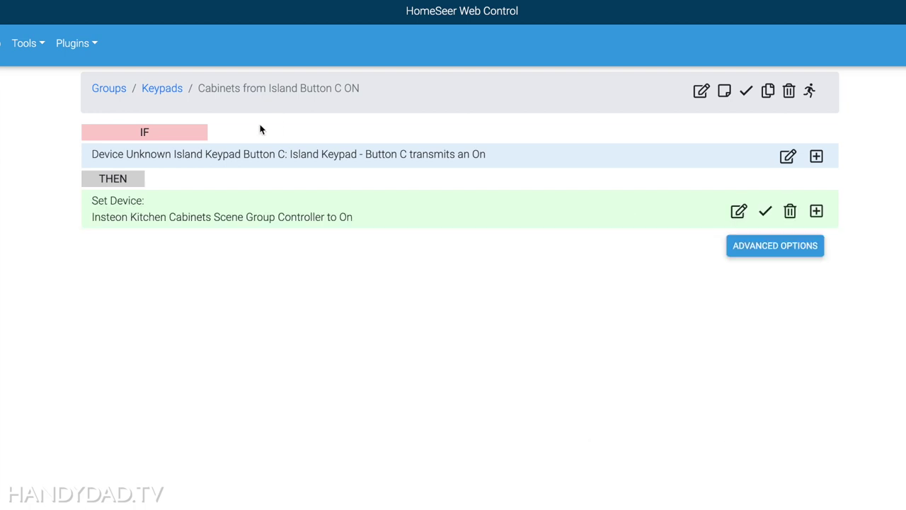
Copy the Cabinets from Island Button C ON event and name the copy Cabinets from Island Button C OFF.
left_click(768, 90)
left_click_drag(456, 109, 514, 109)
type("FF")
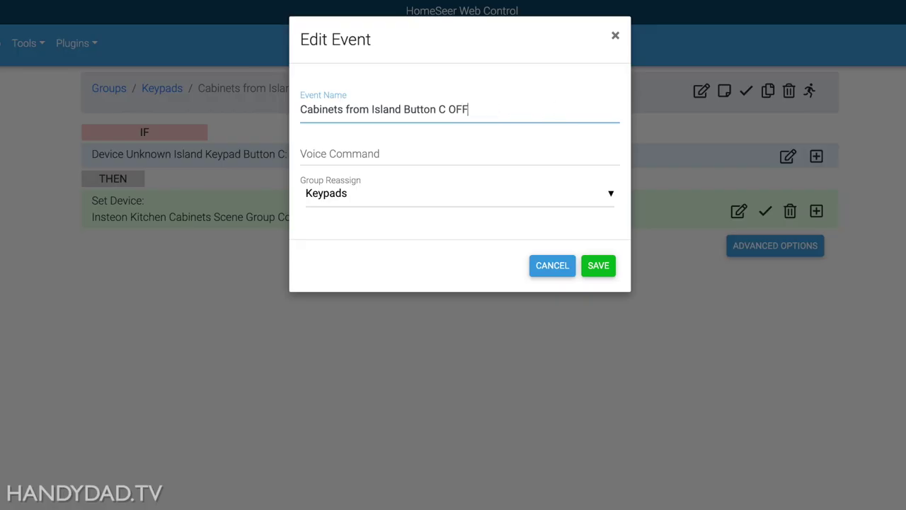
left_click(598, 265)
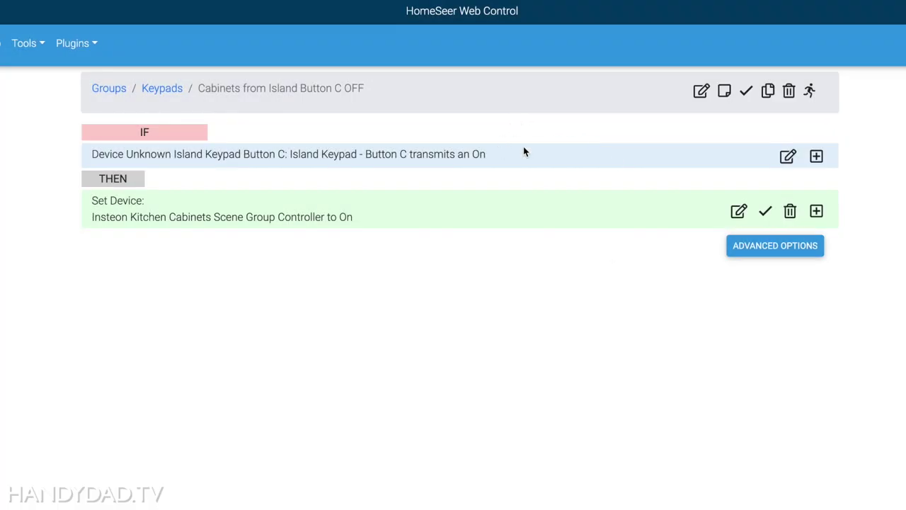
Change the copied event's trigger to Transmits an Off Command for Island Keypad - Button C, and save it.
left_click(788, 155)
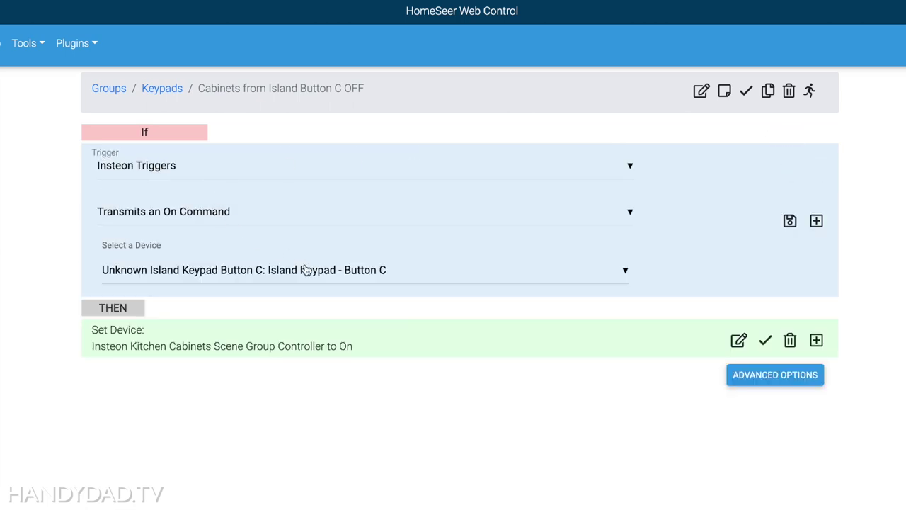
left_click(279, 215)
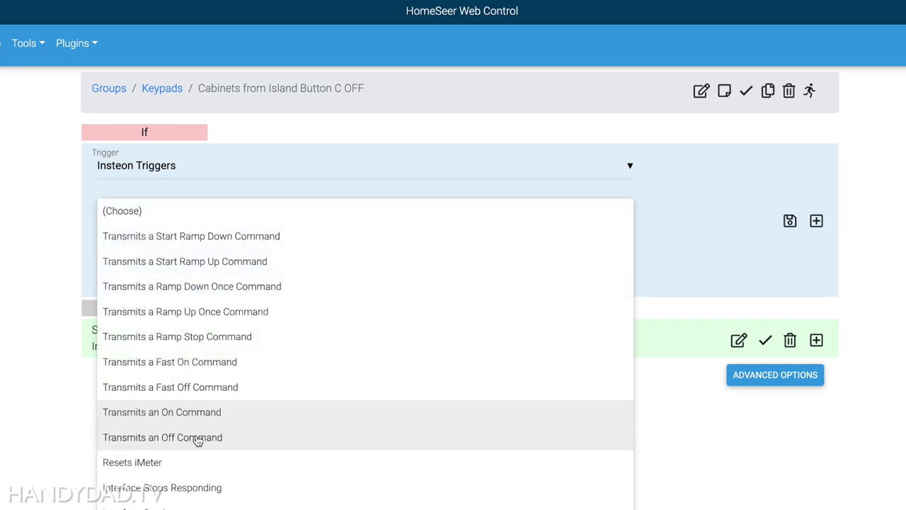
left_click(196, 437)
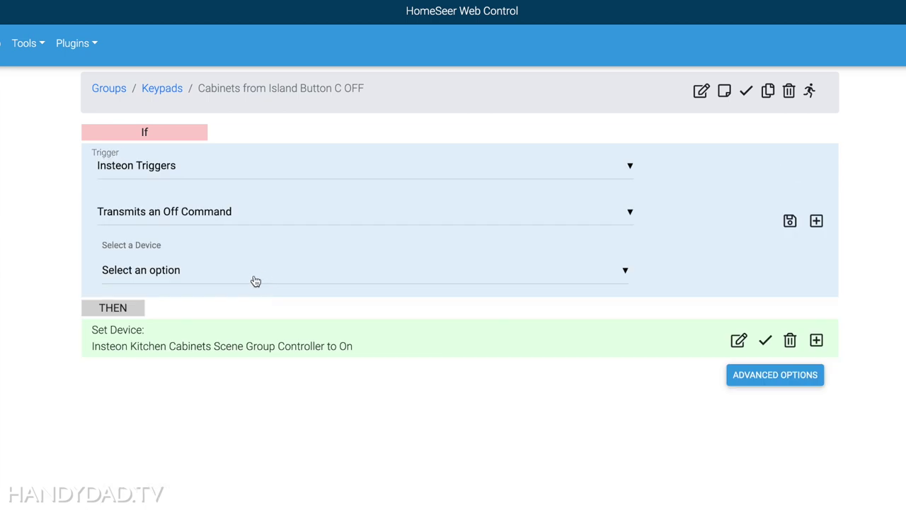
left_click(255, 276)
scroll(479, 382, "down", 3)
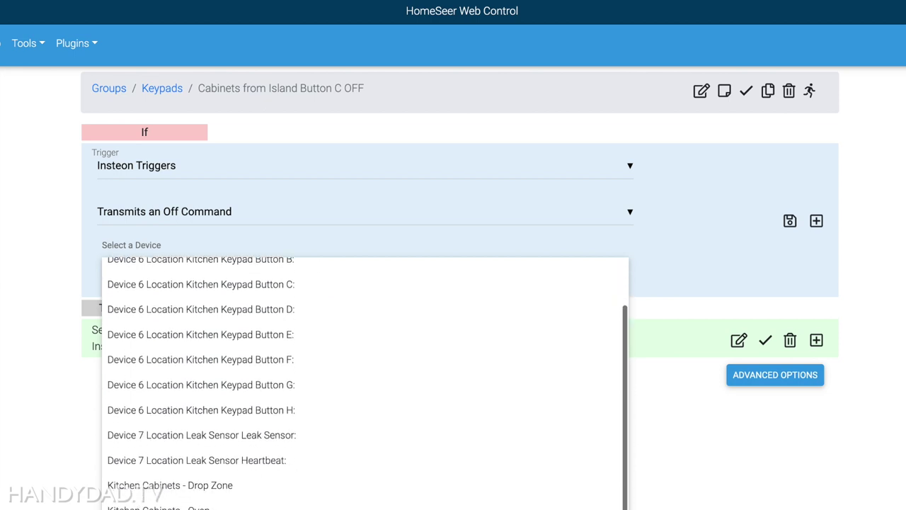
left_click(478, 381)
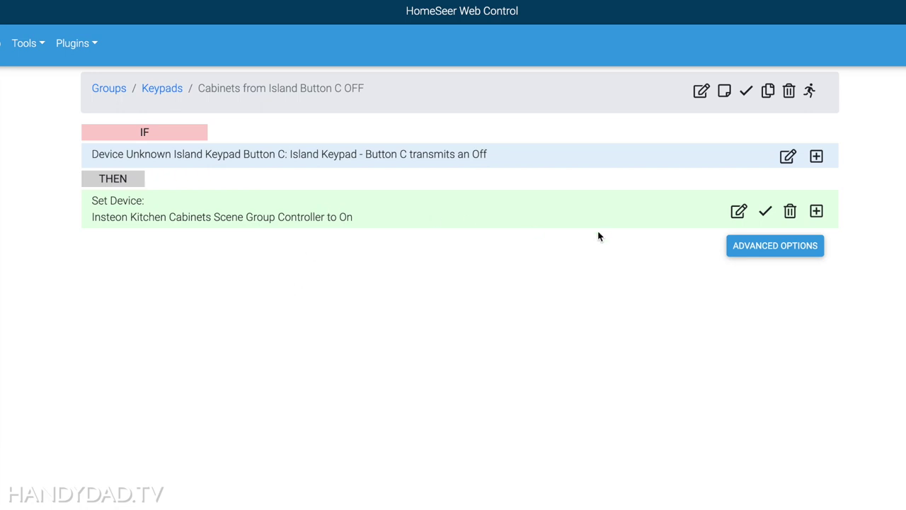
Set the Cabinets Scene Group Controller's control value to Off in the event's action, and save it.
left_click(738, 211)
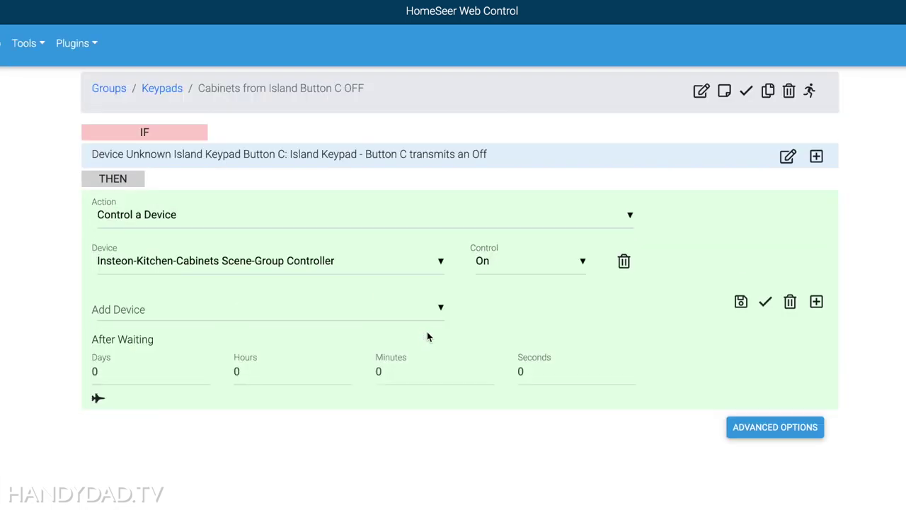
left_click(496, 264)
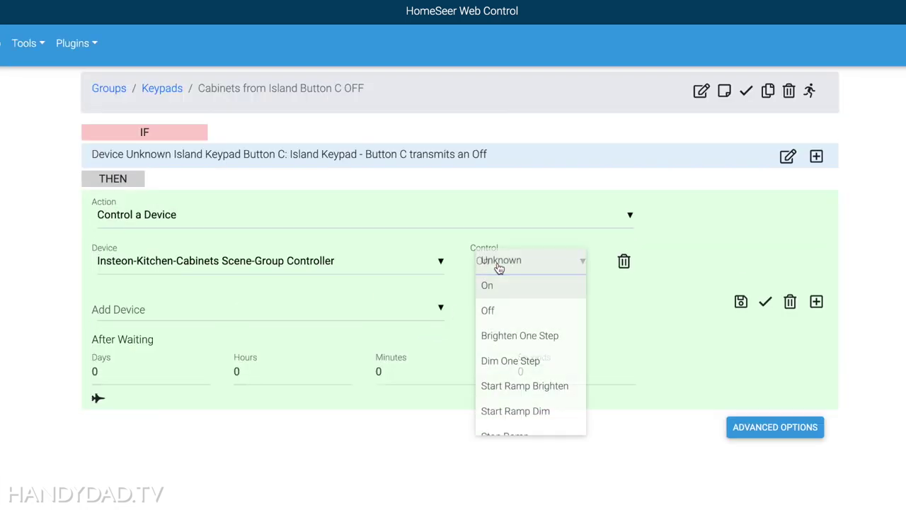
left_click(496, 310)
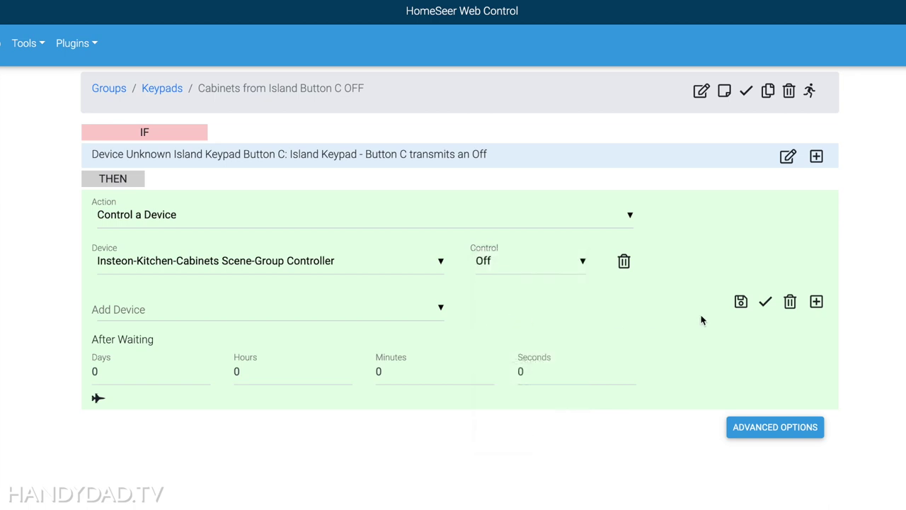
left_click(740, 302)
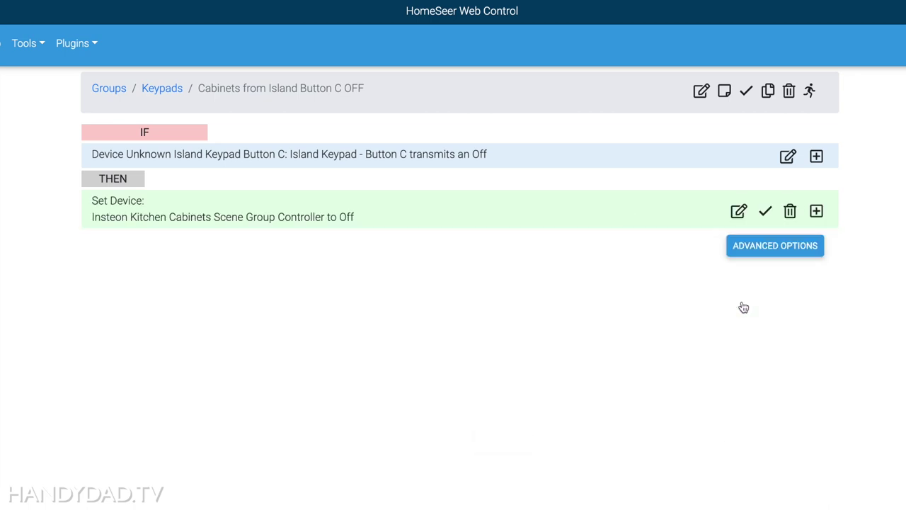
Return to the Keypads event group, open the MNS Insteon plugin's groups list and select the Kitchen Cabinets Scene group.
left_click(159, 91)
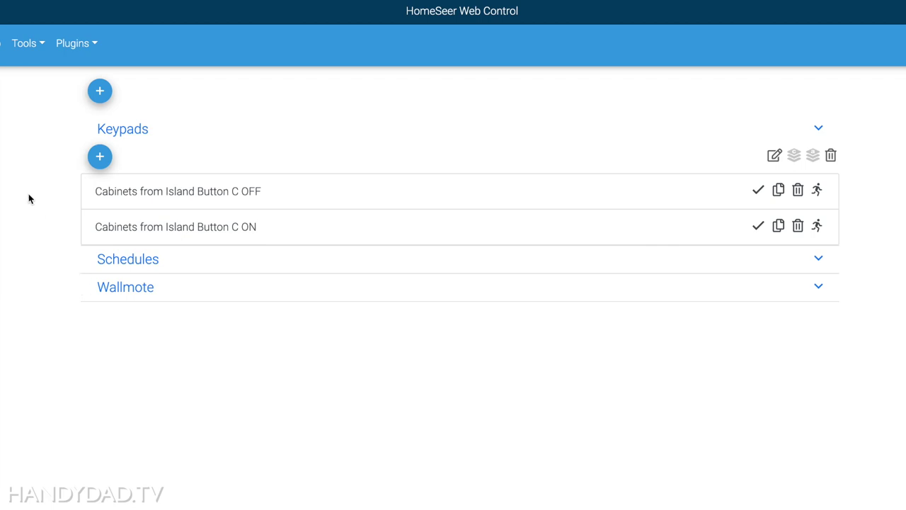
left_click(72, 48)
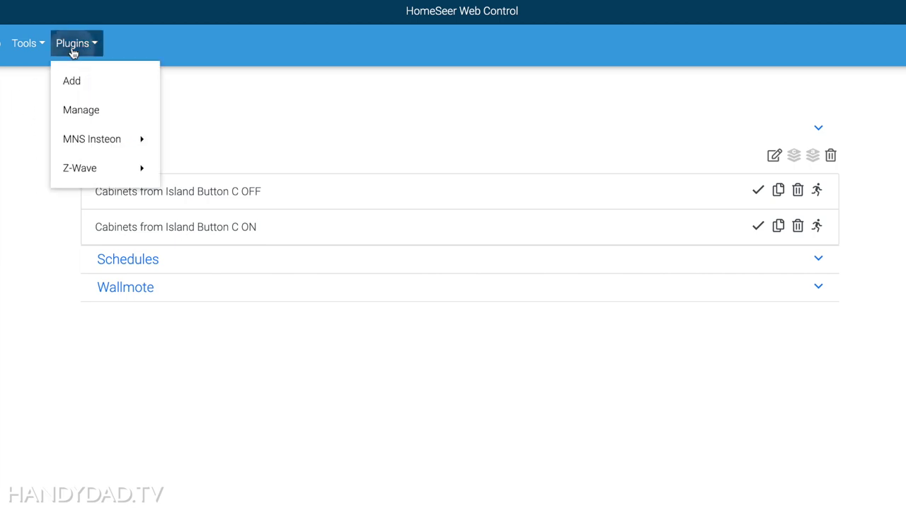
left_click(90, 141)
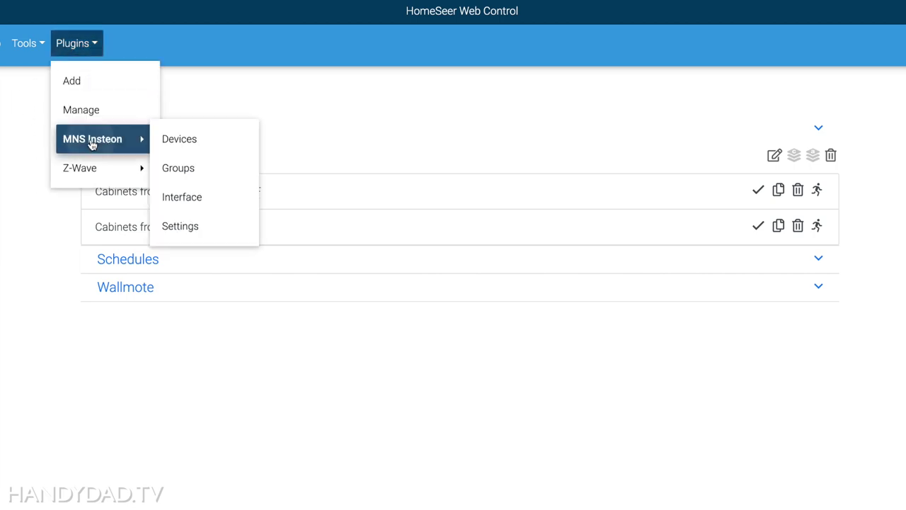
left_click(196, 164)
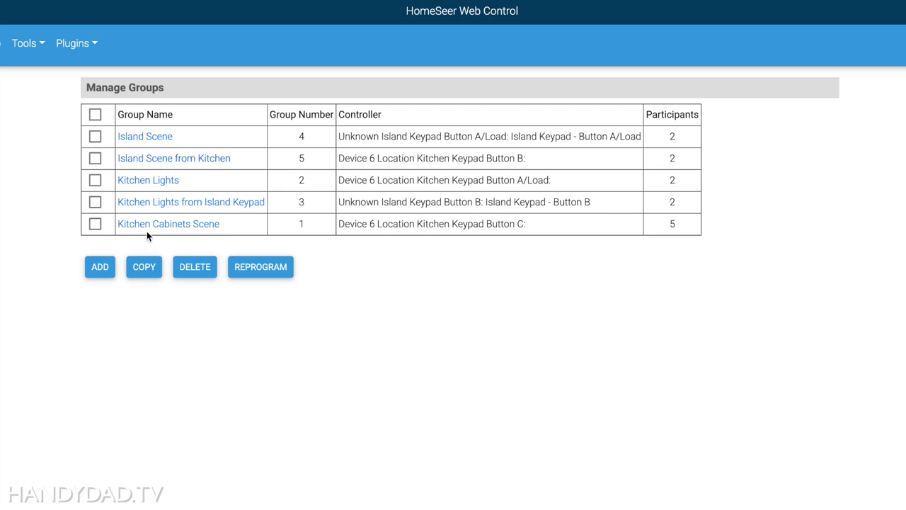
left_click(94, 225)
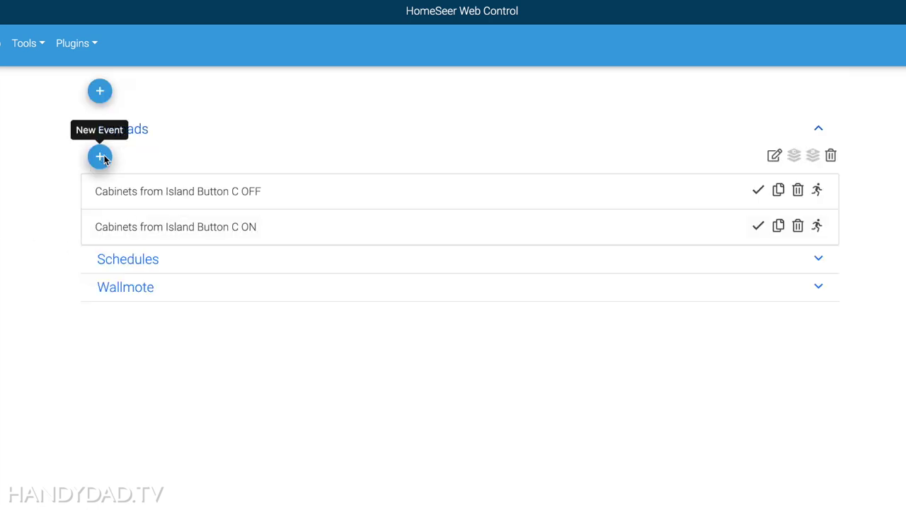
Create a new event named Island Button H ON in the Keypads group.
left_click(101, 157)
left_click(353, 101)
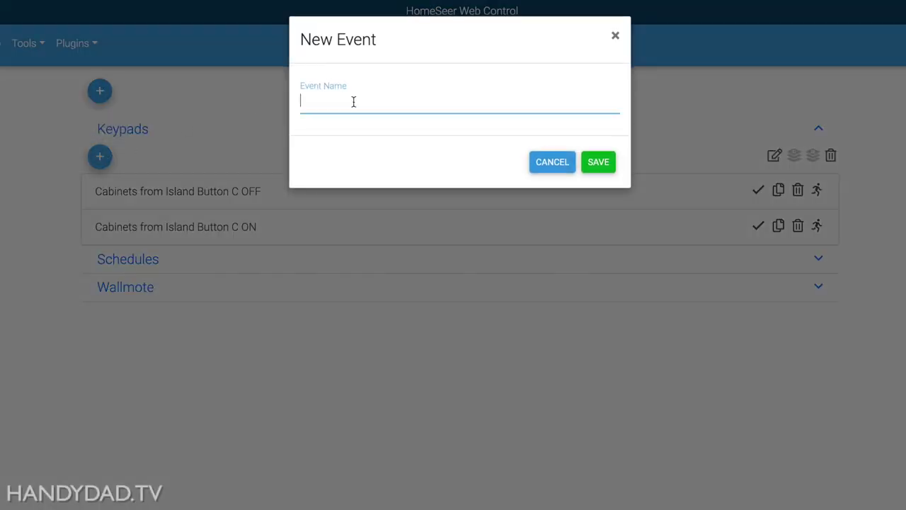
key("ctrl+v")
key("Home")
type("Islan")
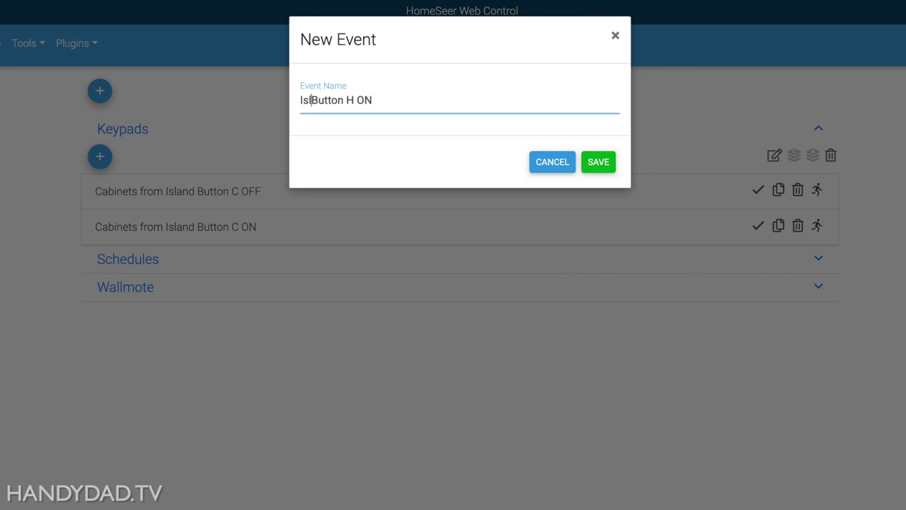
type("d")
key("Return")
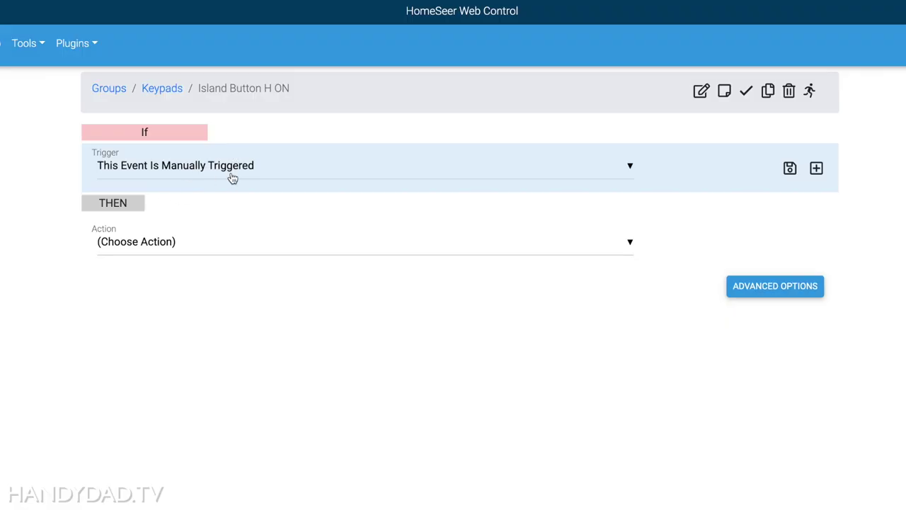
Set the event to turn Zwave Hall Hall Bulb On when Island Keypad - Button H transmits an On command.
left_click(245, 171)
left_click(283, 365)
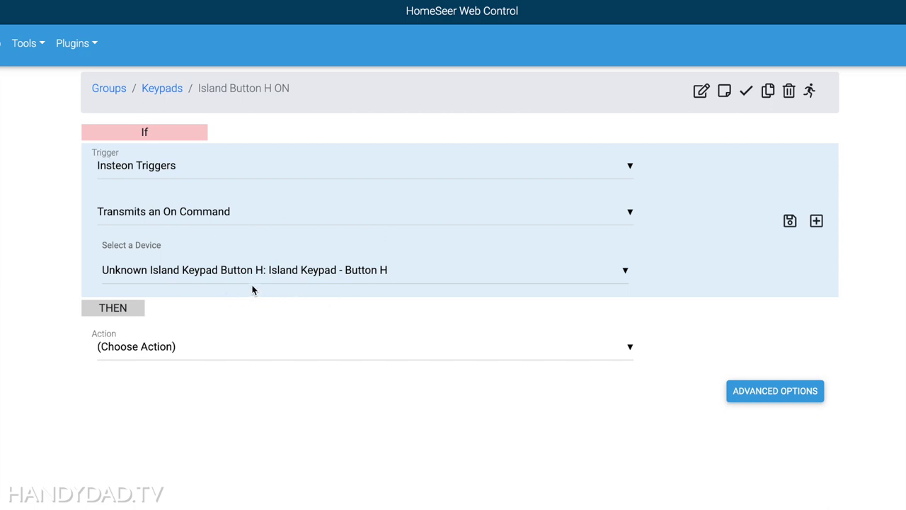
left_click(789, 221)
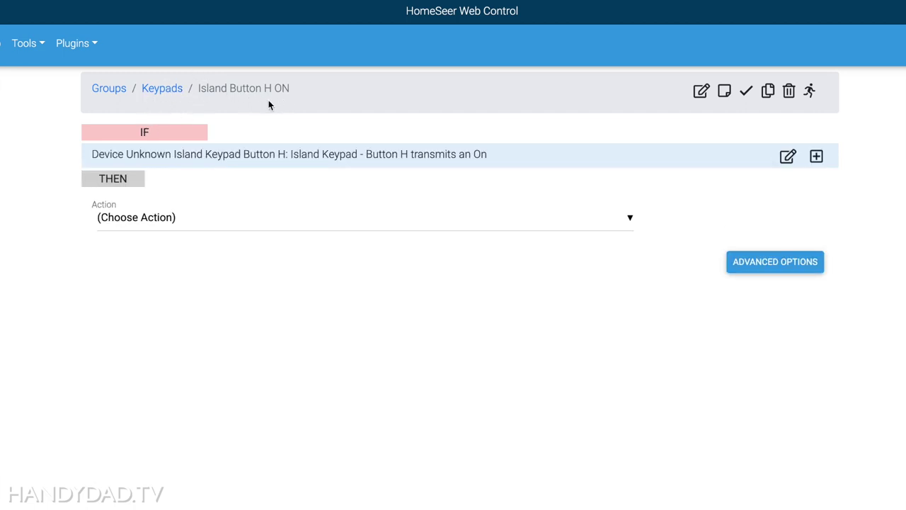
left_click(177, 217)
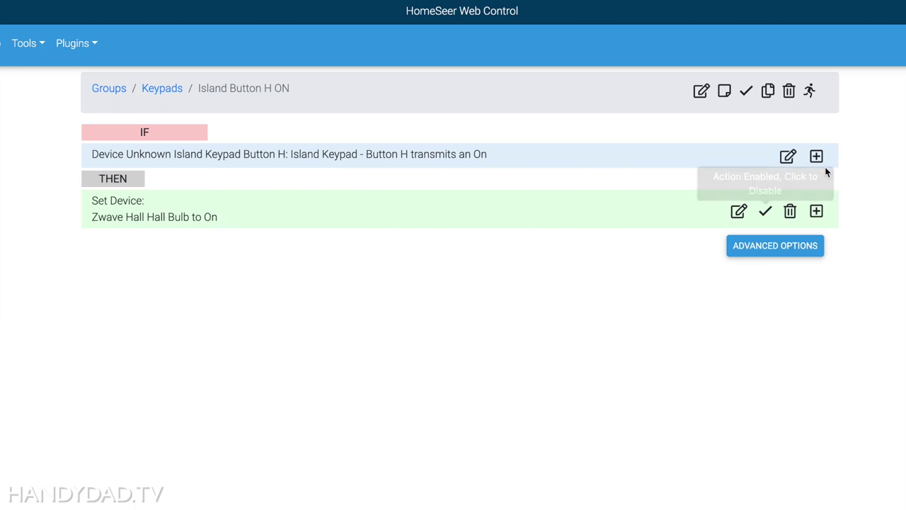
Copy the Island Button H ON event and name the copy Island Button H OFF.
left_click(768, 91)
key("BackSpace")
key("BackSpace")
key("BackSpace")
key("BackSpace")
key("BackSpace")
key("BackSpace")
key("BackSpace")
key("BackSpace")
type("FF")
left_click(598, 266)
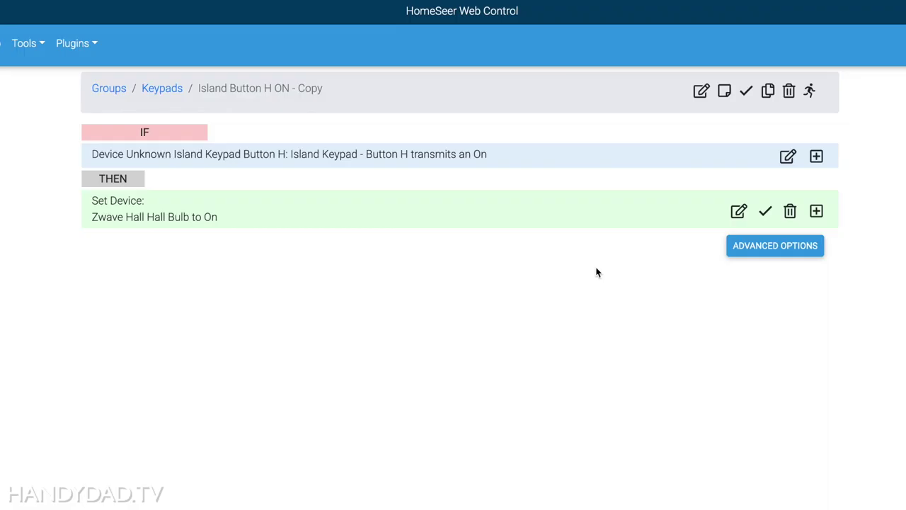
Change the Button H copy's trigger to Transmits an Off Command for Island Keypad - Button H, and save it.
left_click(788, 155)
left_click(274, 213)
left_click(233, 435)
left_click(255, 270)
scroll(266, 464, "down", 5)
left_click(267, 464)
left_click(789, 220)
Set Zwave-Hall-Hall Bulb's control value to Off in the Island Button H OFF event's action, and save it.
left_click(738, 211)
left_click(530, 260)
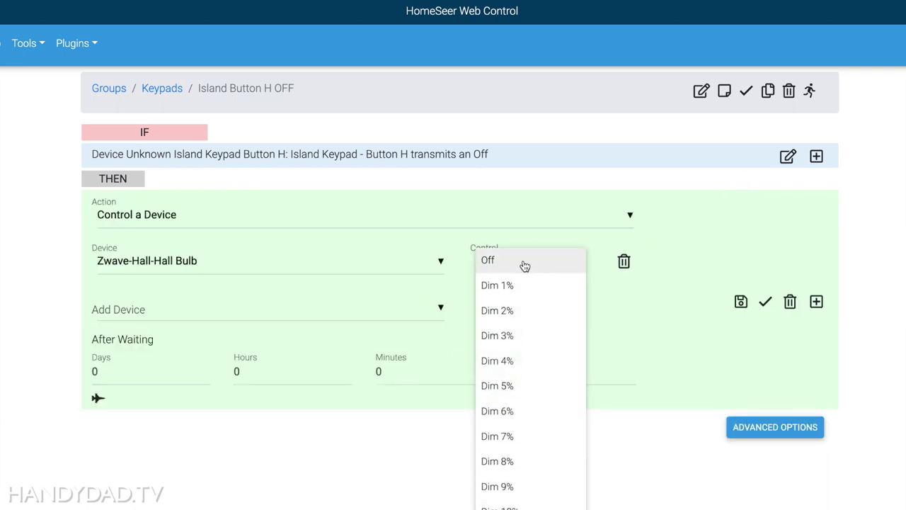
left_click(495, 260)
left_click(741, 302)
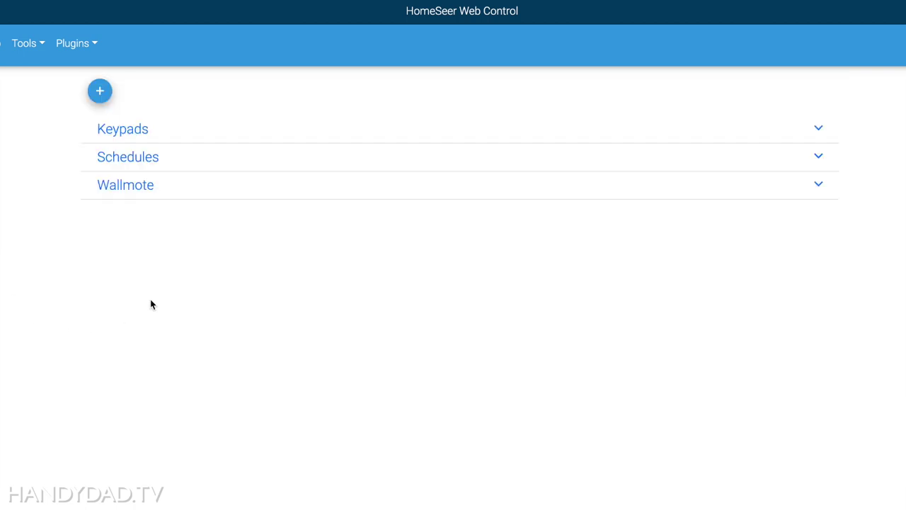
Add Kitchen Keypad - Button H set to On to the device action of the Dusk event in Schedules, and save it.
left_click(134, 162)
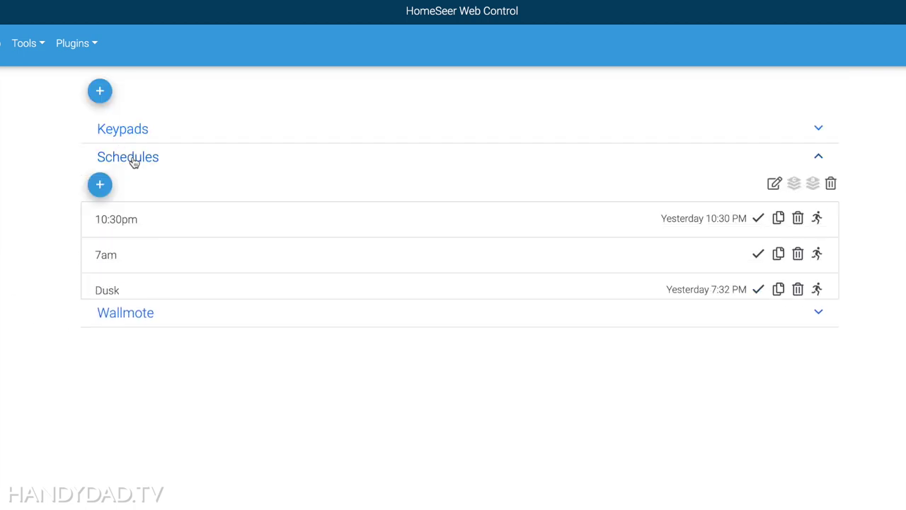
left_click(110, 291)
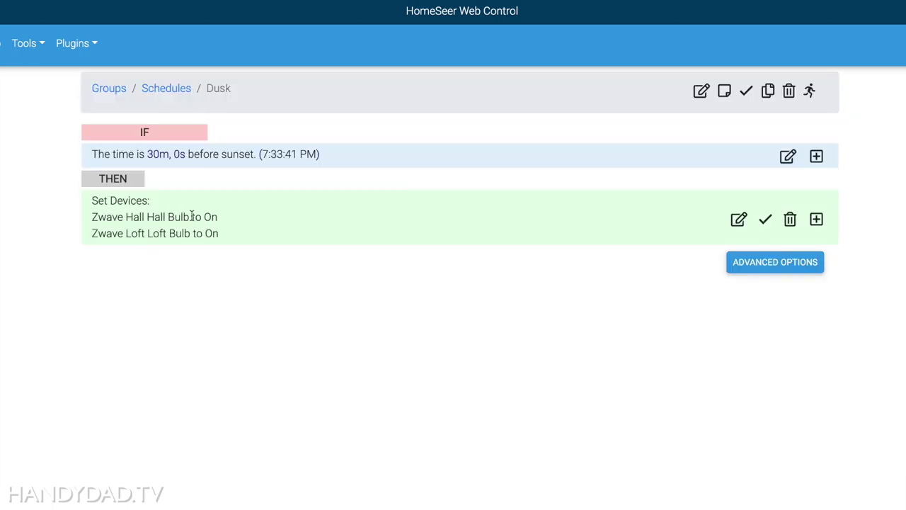
left_click(738, 220)
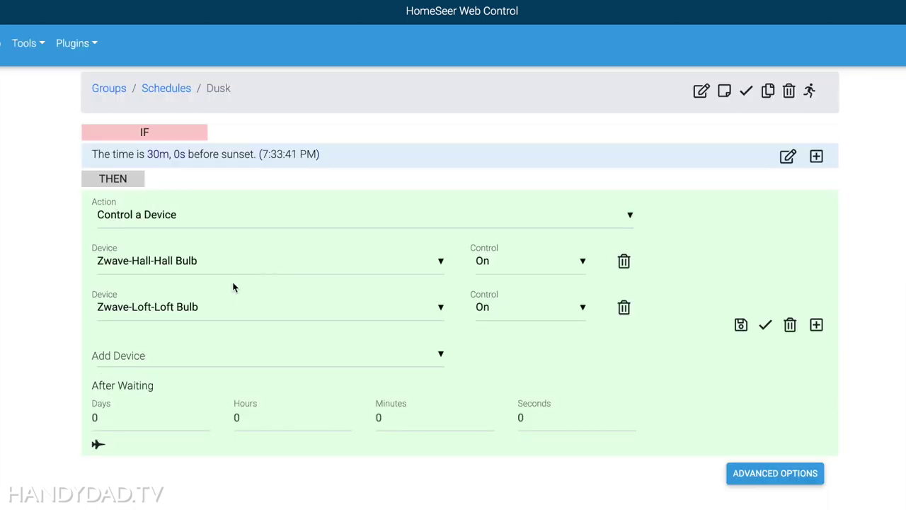
left_click(169, 353)
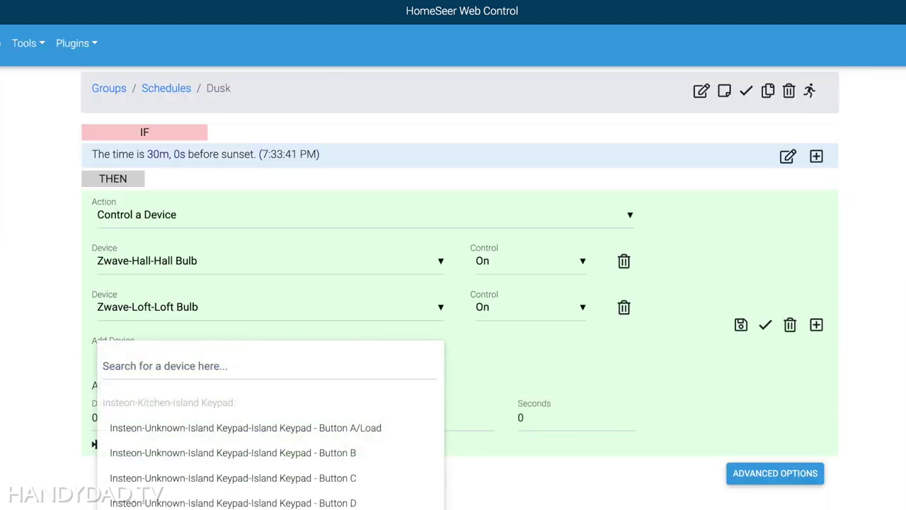
scroll(173, 416, "down", 6)
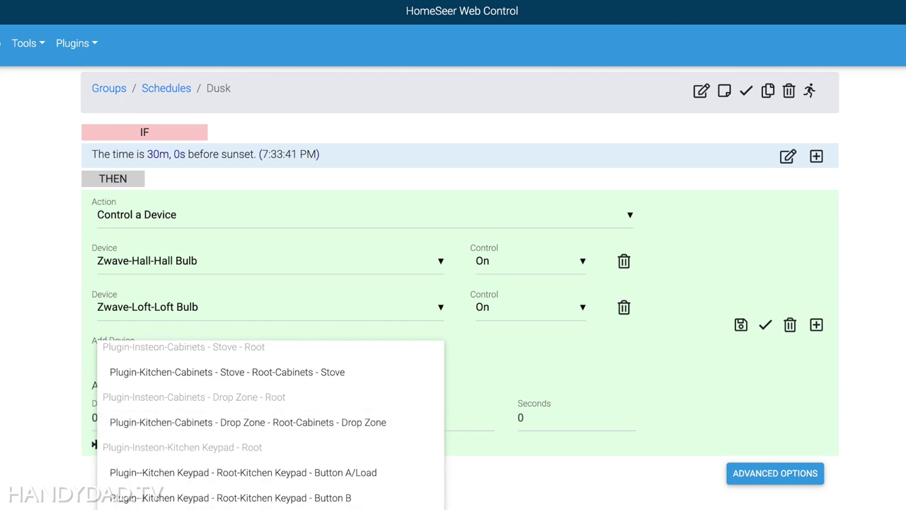
left_click(233, 496)
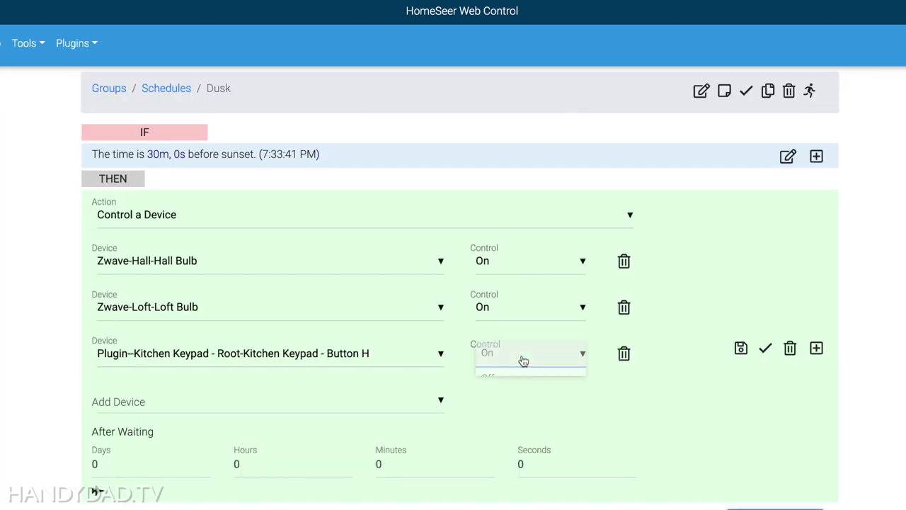
left_click(523, 361)
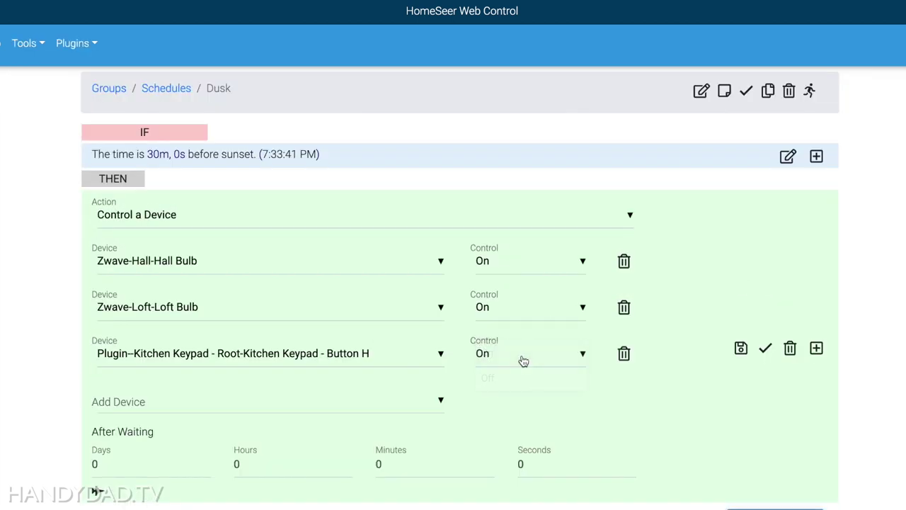
left_click(741, 349)
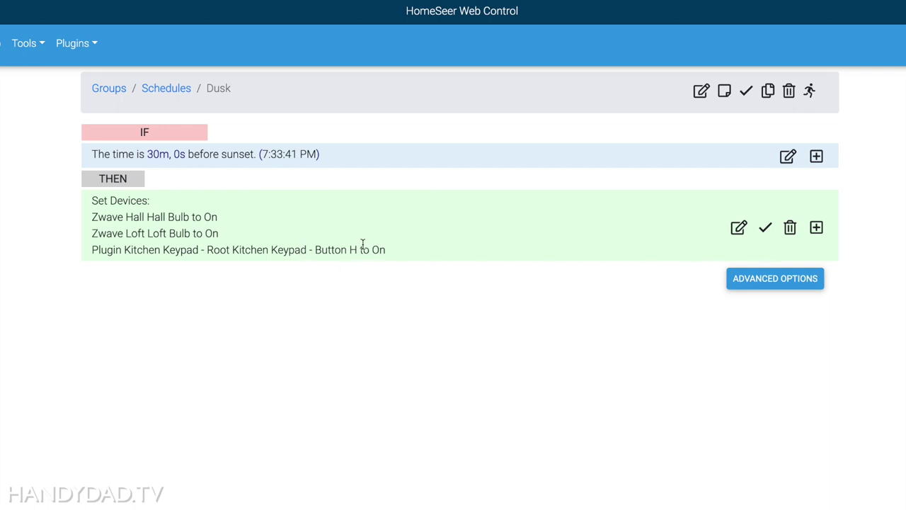
Add Kitchen Keypad - Button H to the device action of the 10:30pm event in Schedules, and save it.
left_click(169, 90)
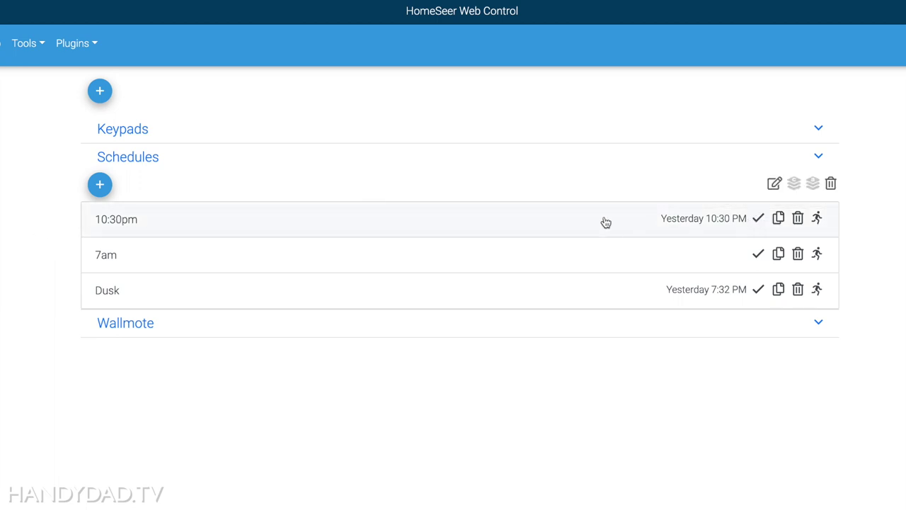
left_click(436, 228)
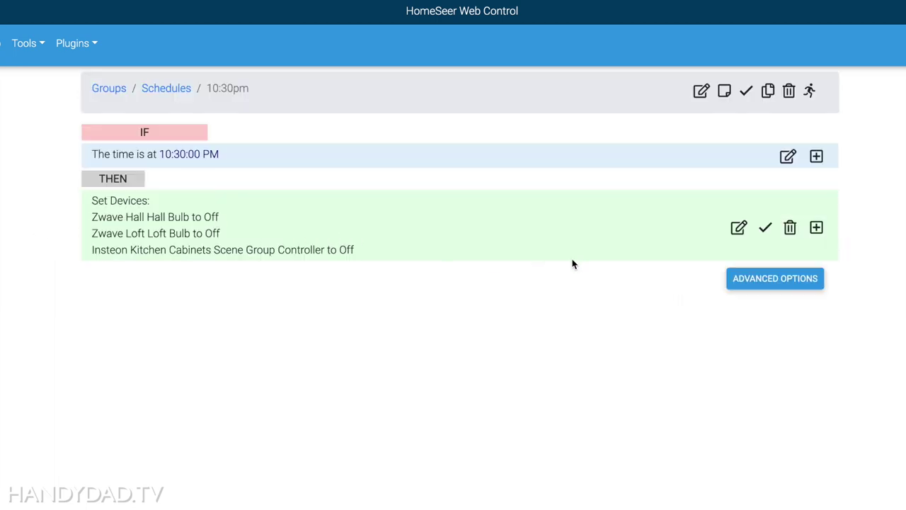
left_click(738, 227)
left_click(263, 398)
scroll(262, 446, "down", 2)
left_click(234, 496)
left_click(740, 372)
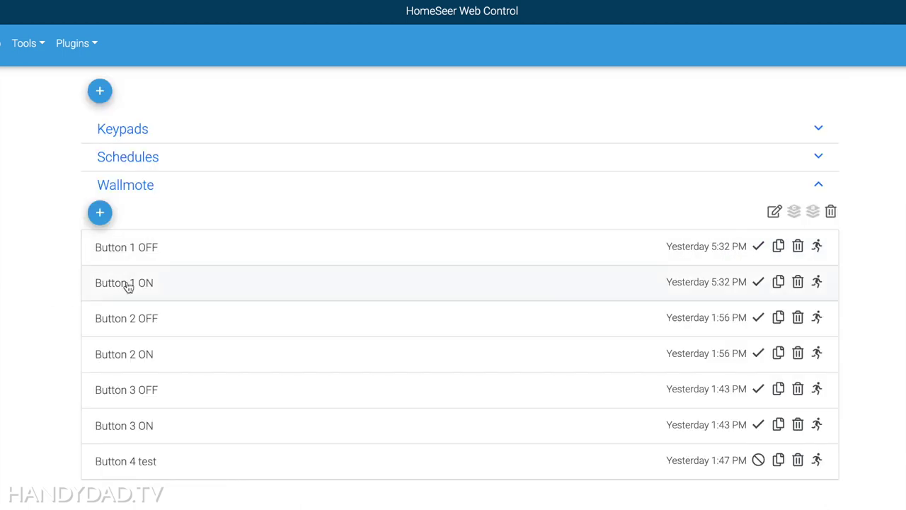
Add Kitchen Keypad - Button H set to On to the action of the Wallmote Button 1 ON event, and save it.
left_click(127, 283)
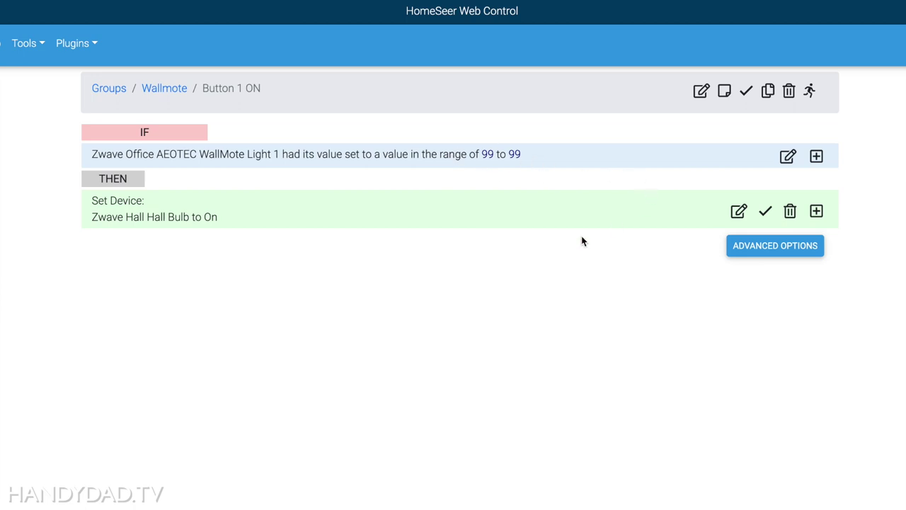
left_click(738, 212)
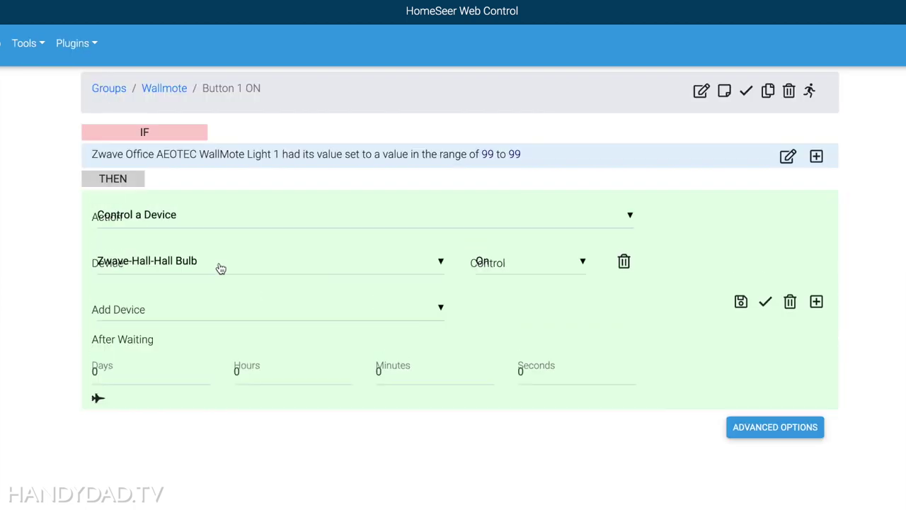
left_click(182, 311)
scroll(198, 484, "down", 3)
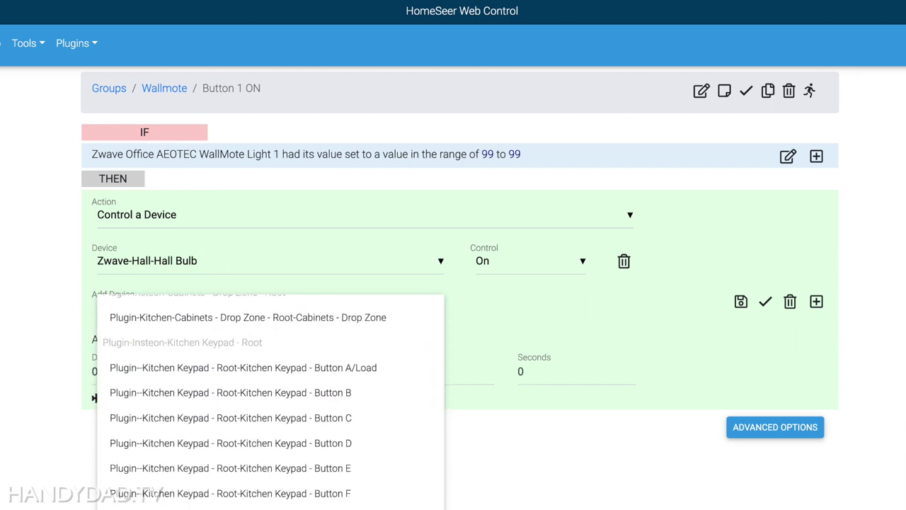
left_click(198, 484)
left_click(740, 325)
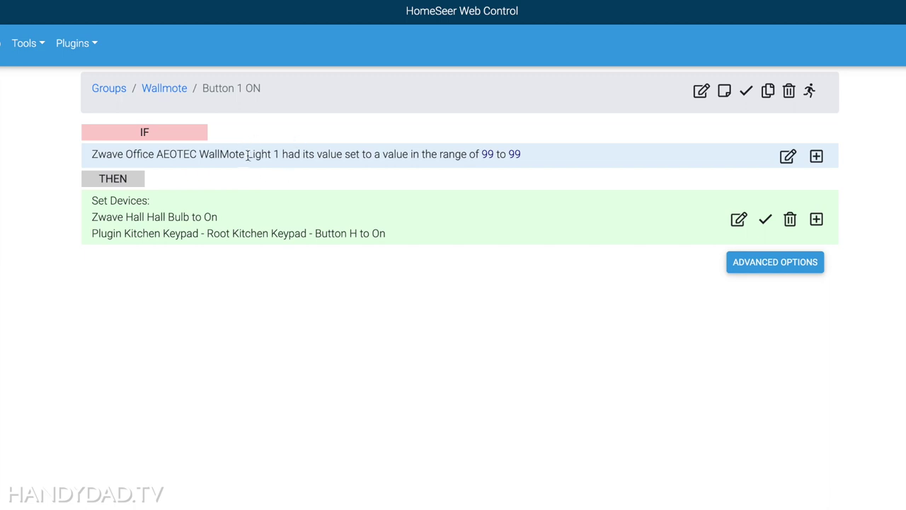
Add Kitchen Keypad - Button H set to Off to the action of the Wallmote Button 1 OFF event, and save it.
left_click(172, 92)
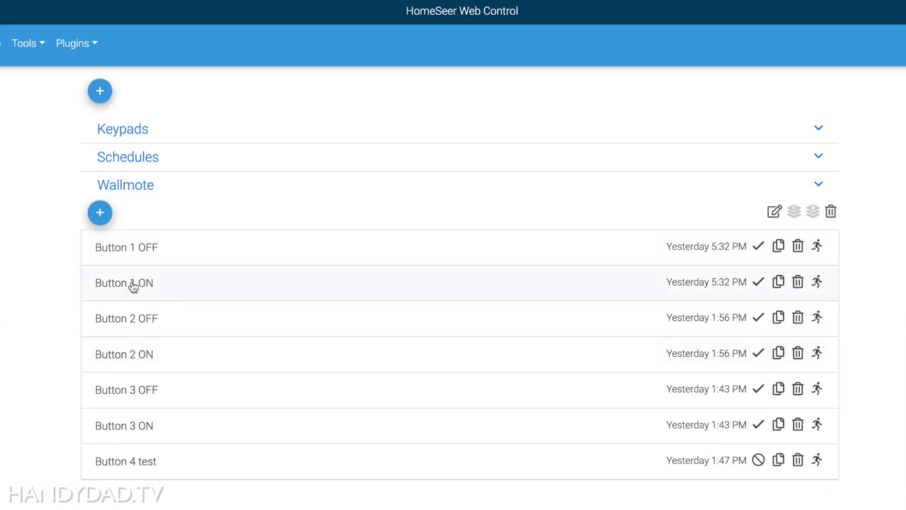
left_click(140, 245)
left_click(740, 211)
left_click(269, 306)
scroll(364, 406, "down", 2)
left_click(230, 488)
left_click(512, 310)
left_click(507, 332)
left_click(740, 324)
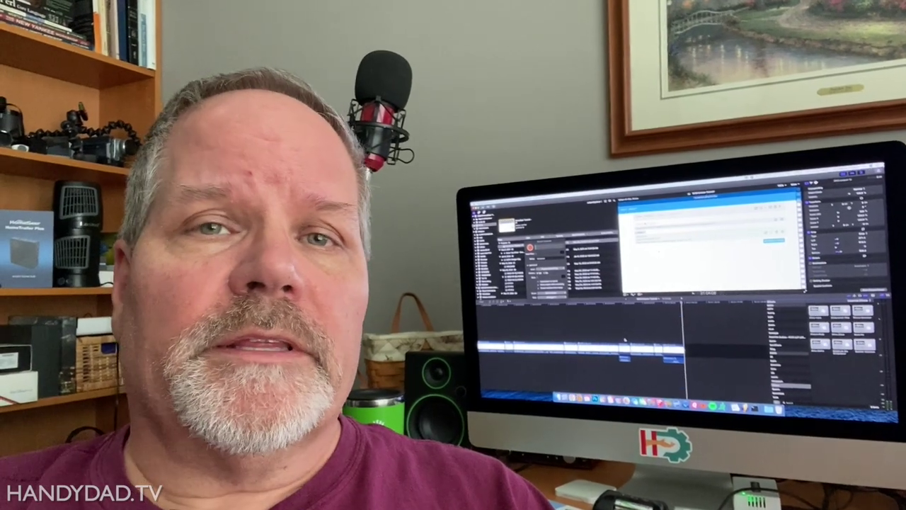